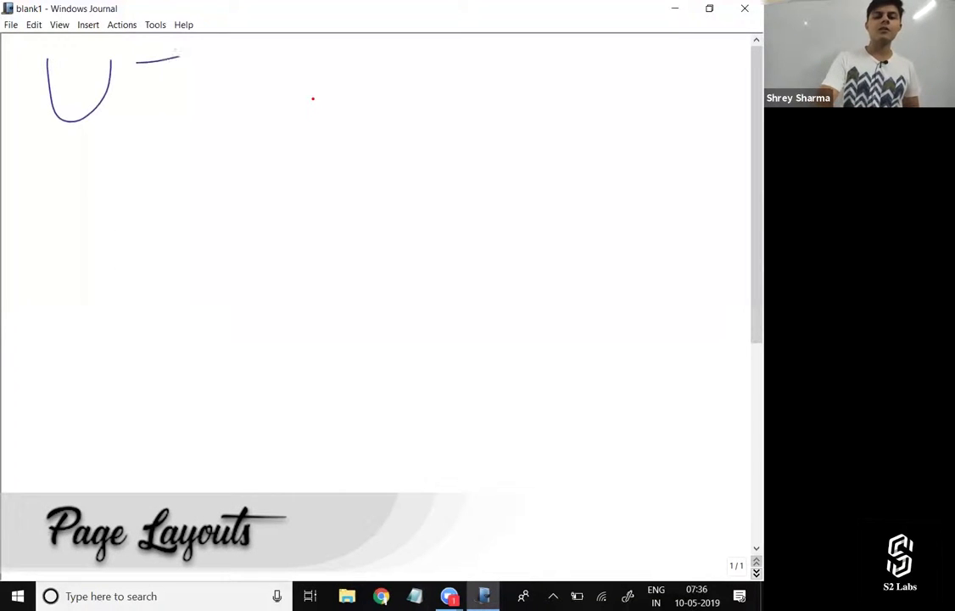
- Handwrite the heading 'UI Customization' across the top of the page and underline it
left_click_drag(119, 125, 185, 112)
left_click_drag(279, 54, 263, 119)
left_click_drag(291, 85, 365, 121)
mouse_move(393, 66)
left_mouse_down()
mouse_move(391, 115)
mouse_move(434, 89)
mouse_move(524, 126)
left_mouse_up()
mouse_move(528, 108)
left_mouse_down()
mouse_move(566, 108)
mouse_move(581, 137)
mouse_move(607, 136)
left_mouse_up()
mouse_move(619, 66)
left_mouse_down()
mouse_move(619, 134)
mouse_move(641, 125)
left_mouse_up()
left_click_drag(694, 74, 690, 343)
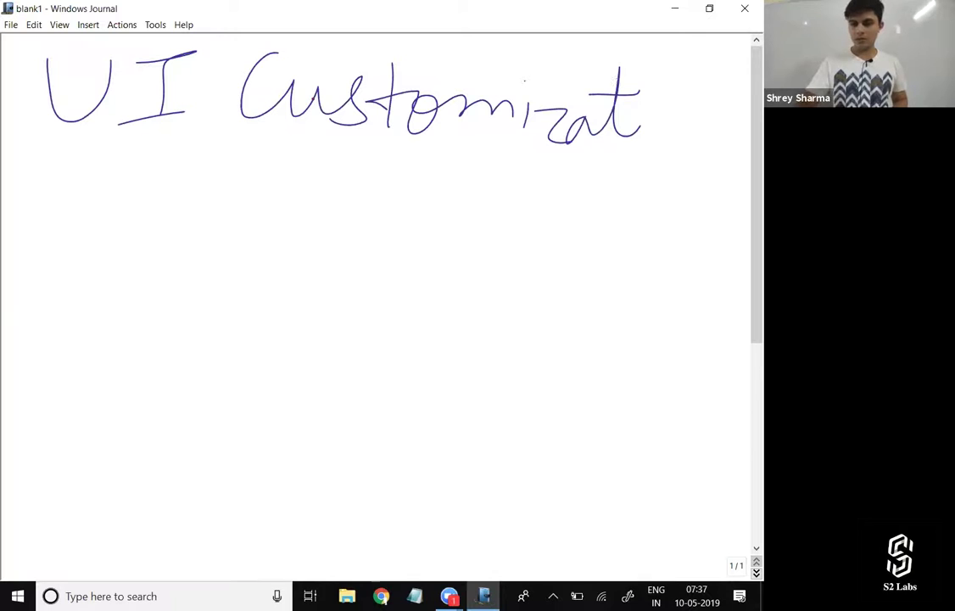
mouse_move(679, 93)
left_mouse_down()
mouse_move(670, 134)
mouse_move(712, 111)
mouse_move(734, 141)
left_mouse_up()
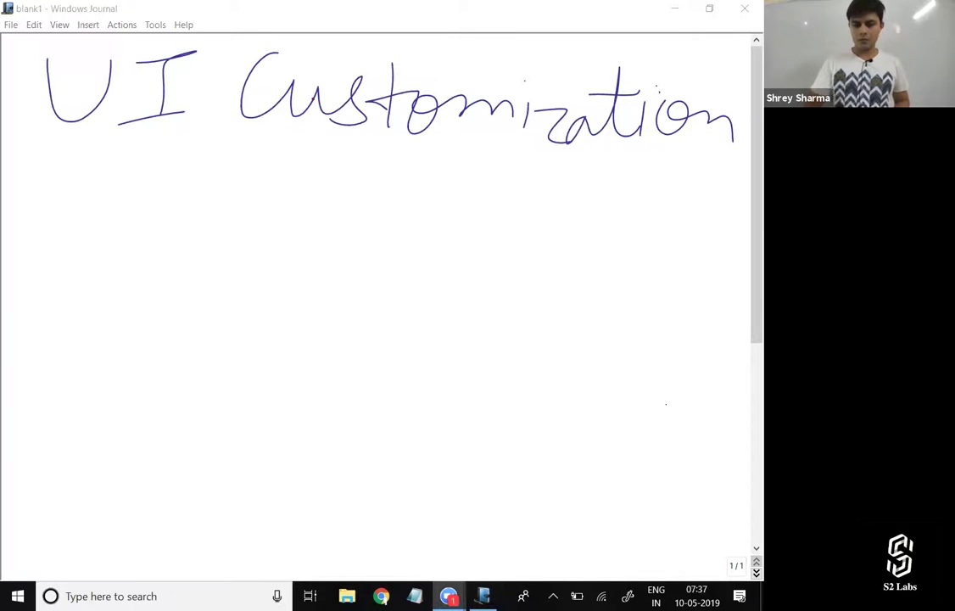
left_click_drag(58, 153, 728, 174)
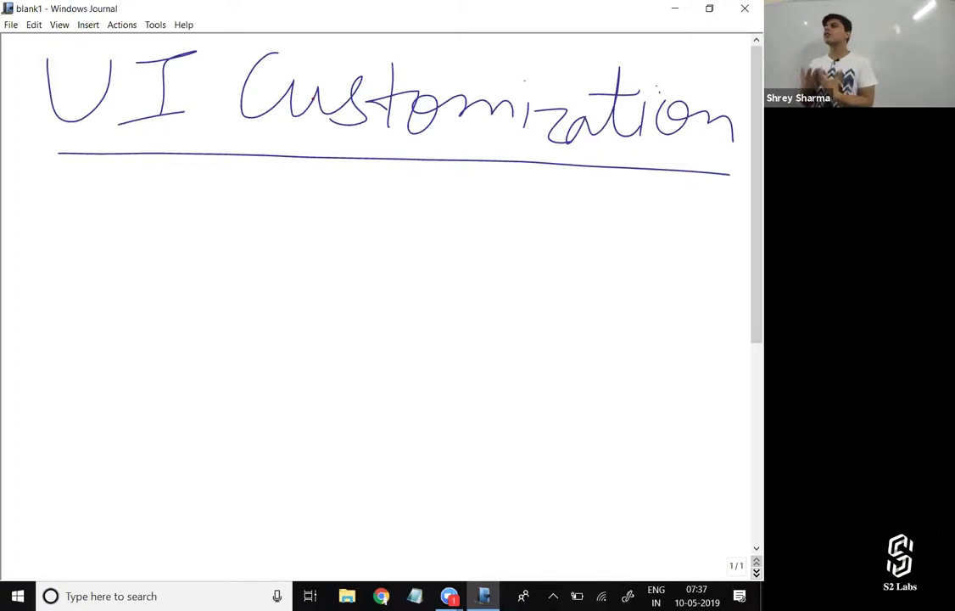
- Switch from Windows Journal to the Chrome browser window
key("alt+Tab")
key("alt+Tab")
key("alt+Tab")
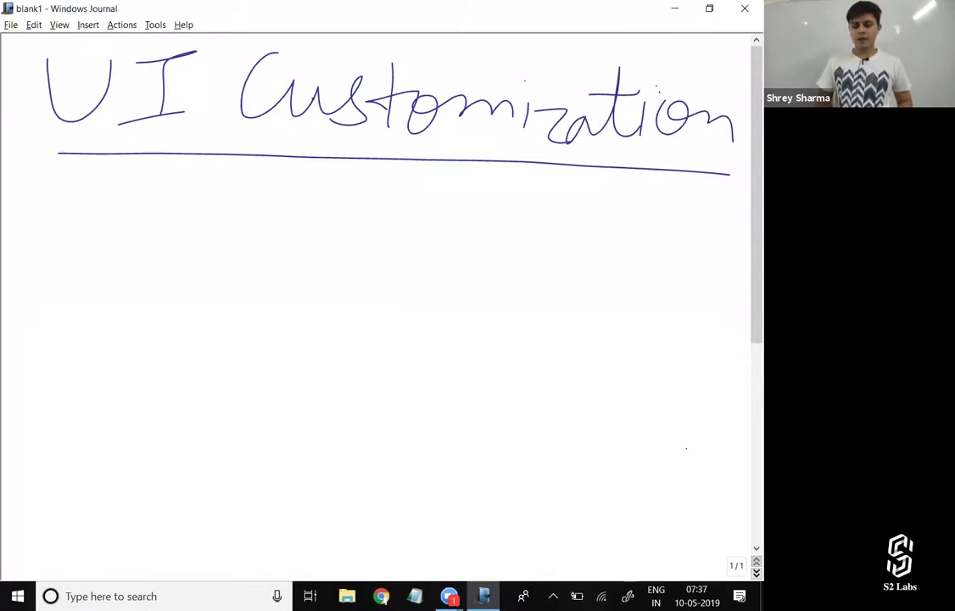
left_click(451, 597)
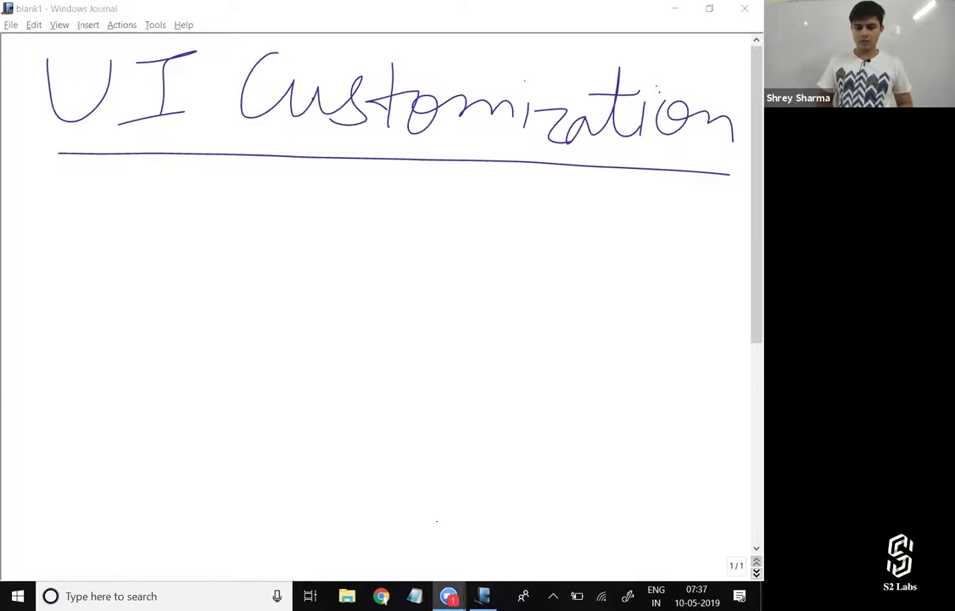
key("alt+Tab")
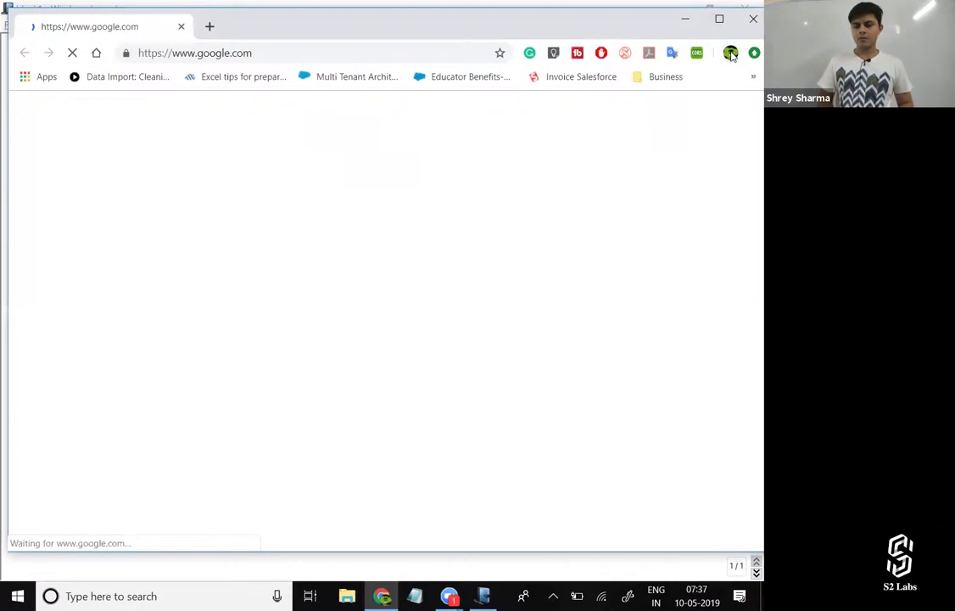
- Open a Chrome window for the Salesforce profile and move it to Desktop 3
left_click(731, 53)
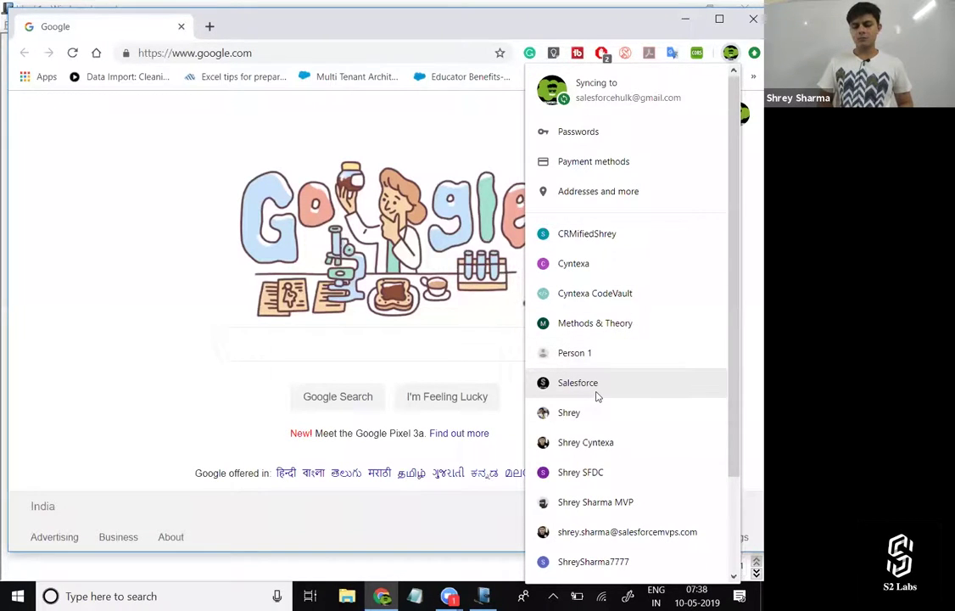
scroll(597, 363, "down", 2)
left_click(598, 362)
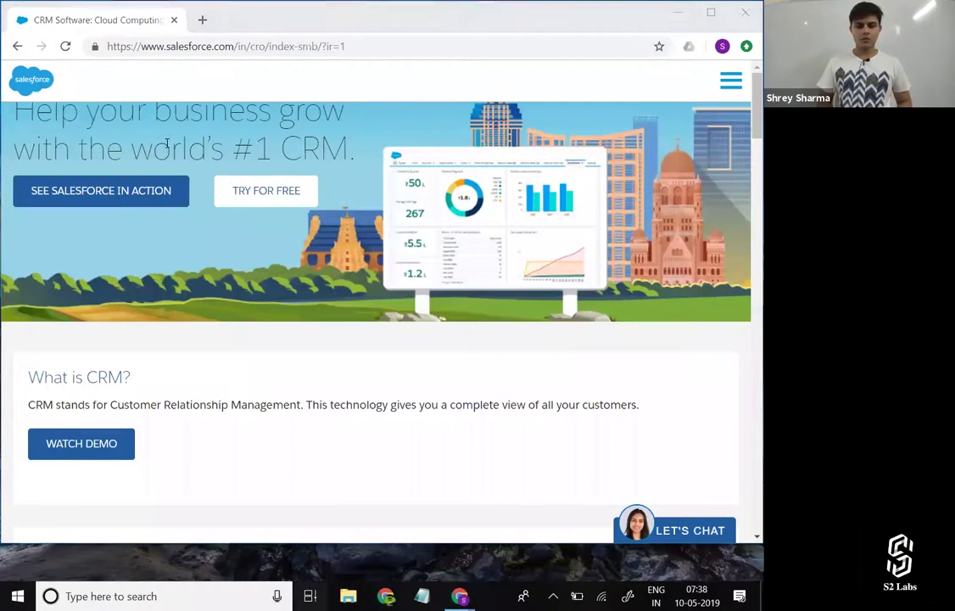
key("super+Tab")
left_click_drag(134, 204, 228, 27)
left_click(263, 51)
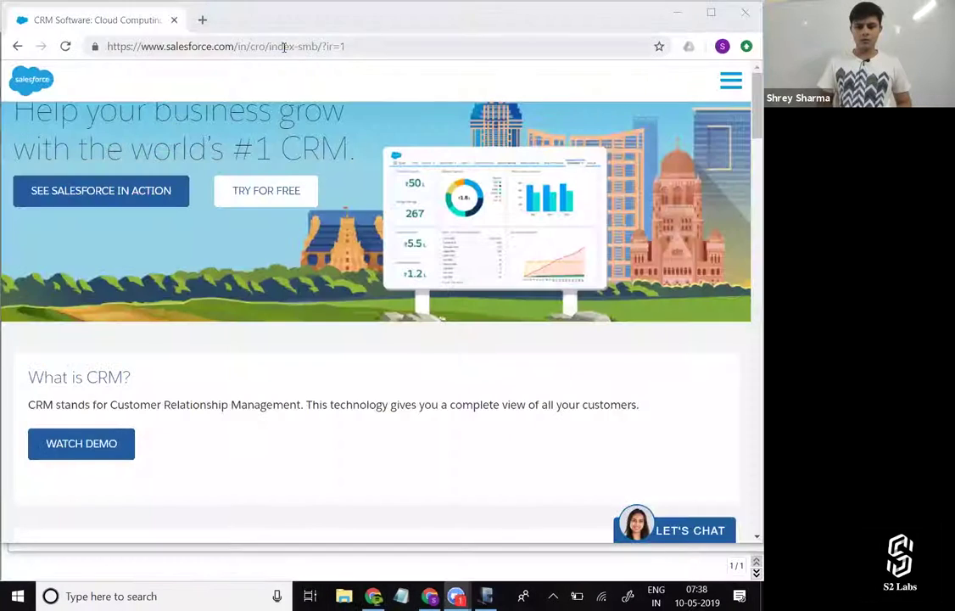
- Load the Salesforce login page and maximize the browser window
left_click(286, 42)
type("l")
key("Return")
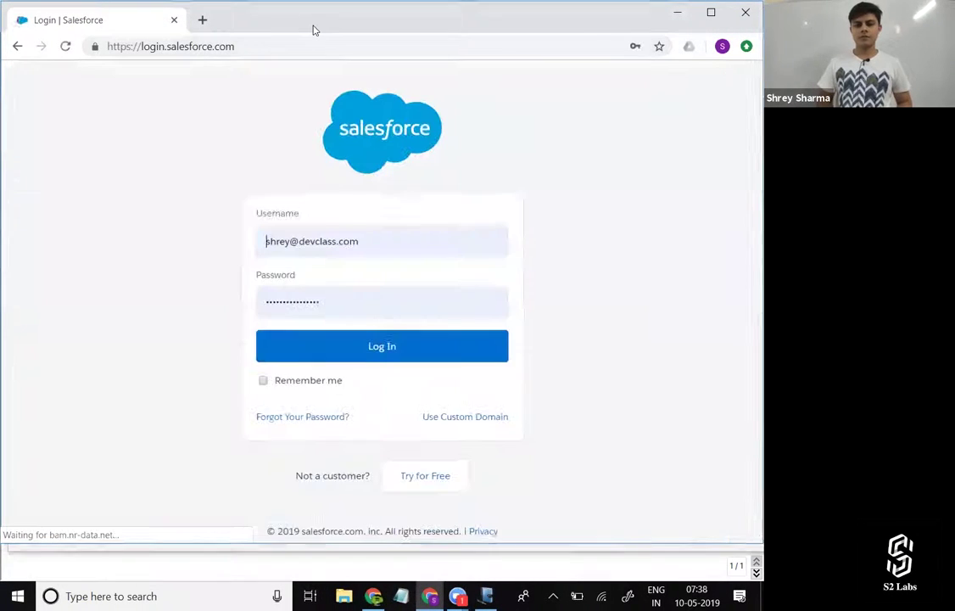
double_click(314, 30)
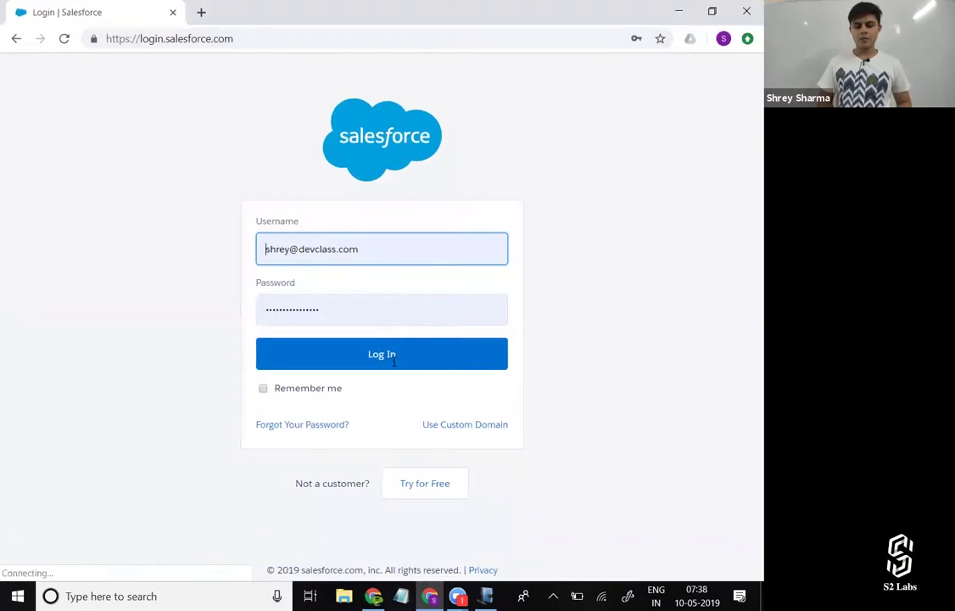
- Fill the username and password from a saved login and sign in to Salesforce
left_click(397, 251)
key("ctrl+a")
key("BackSpace")
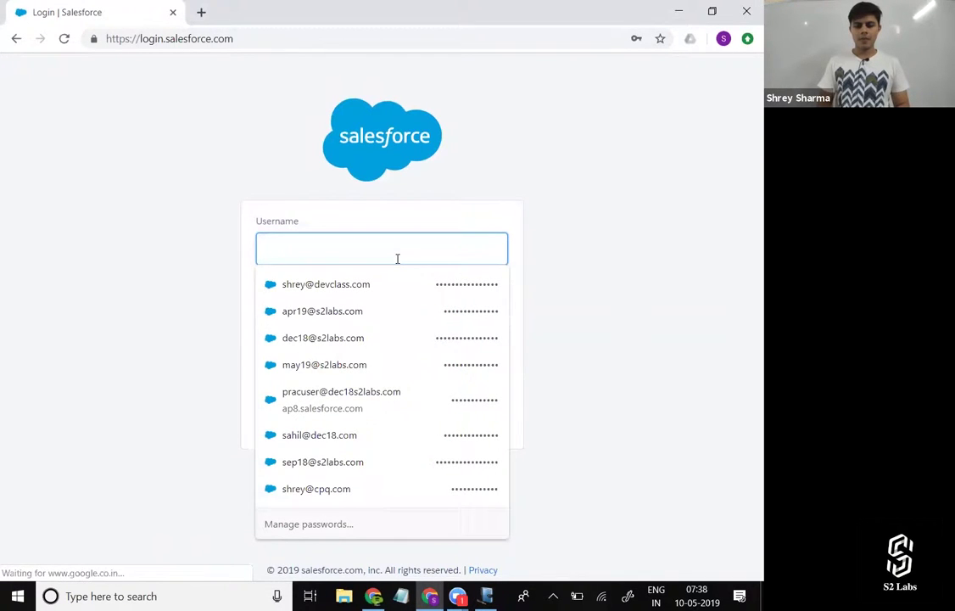
left_click(376, 367)
left_click(380, 307)
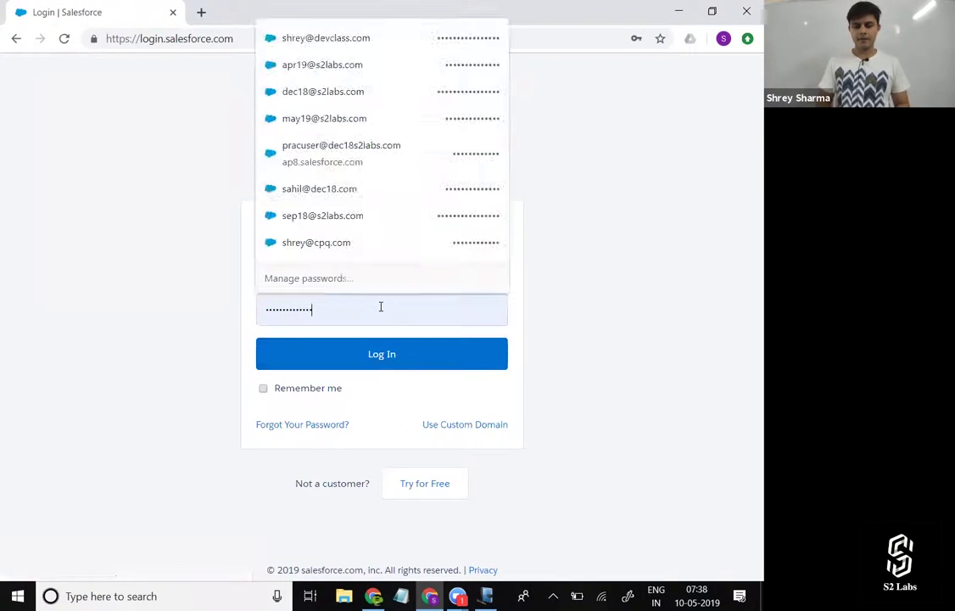
key("ctrl+a")
key("BackSpace")
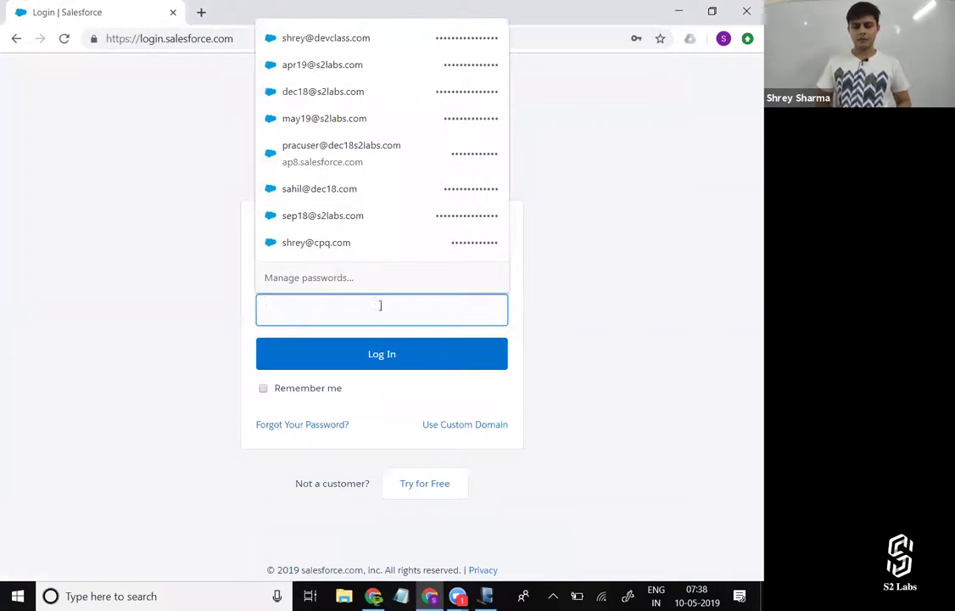
left_click(377, 122)
left_click(378, 370)
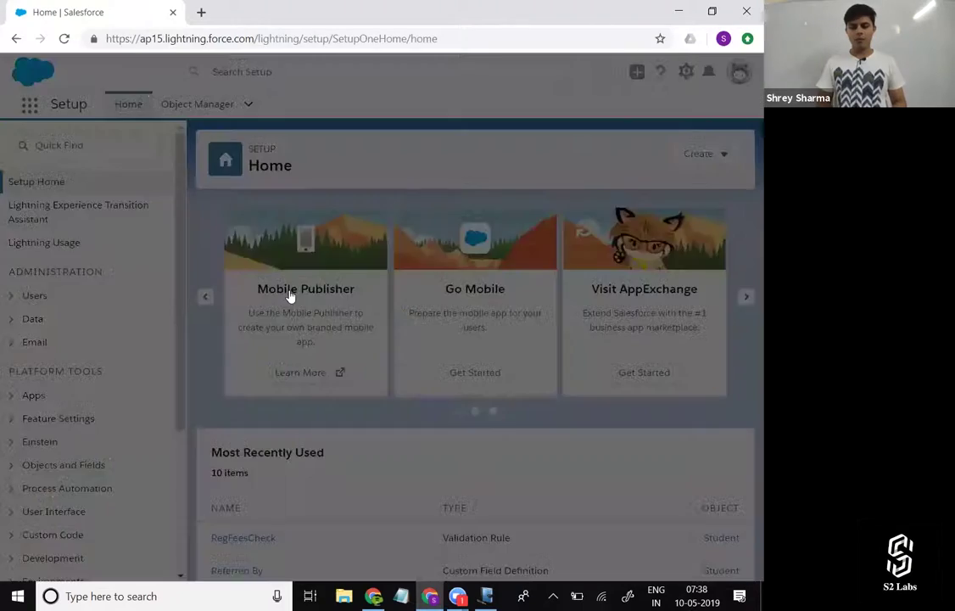
- Launch the Institute app, go to the Students list and open a student's record
scroll(252, 466, "down", 10)
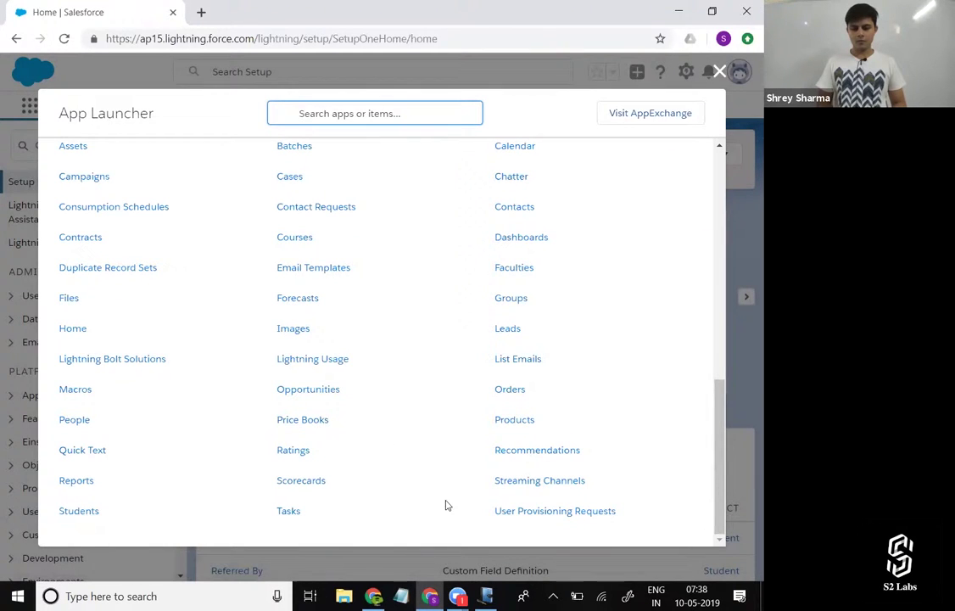
scroll(211, 358, "up", 2)
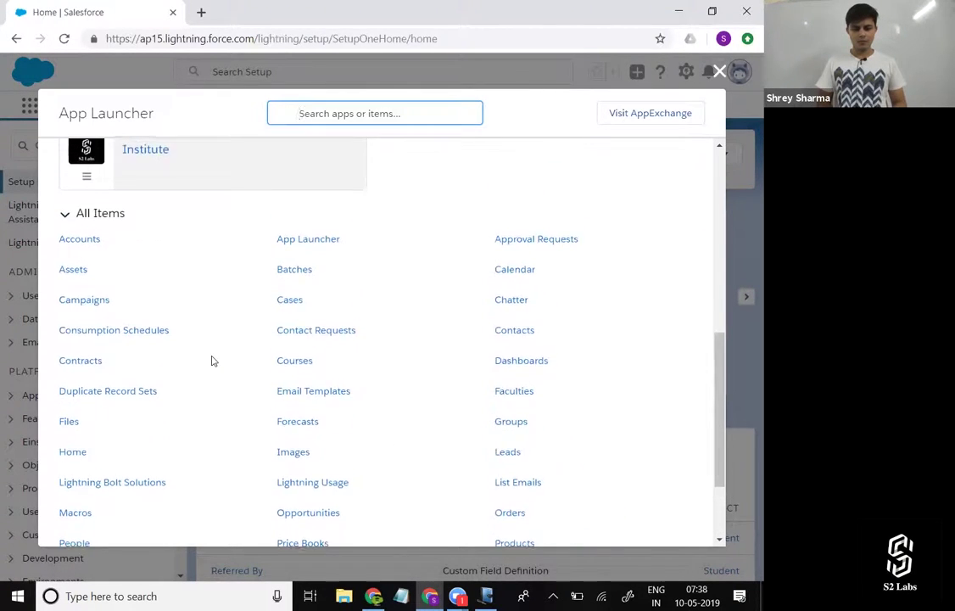
scroll(212, 360, "down", 2)
scroll(212, 358, "up", 4)
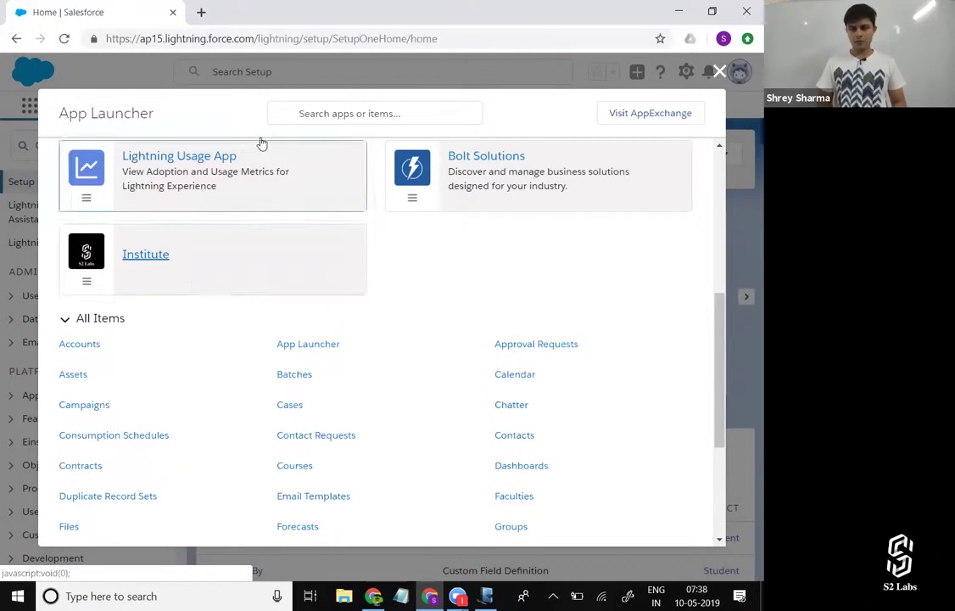
left_click(156, 263)
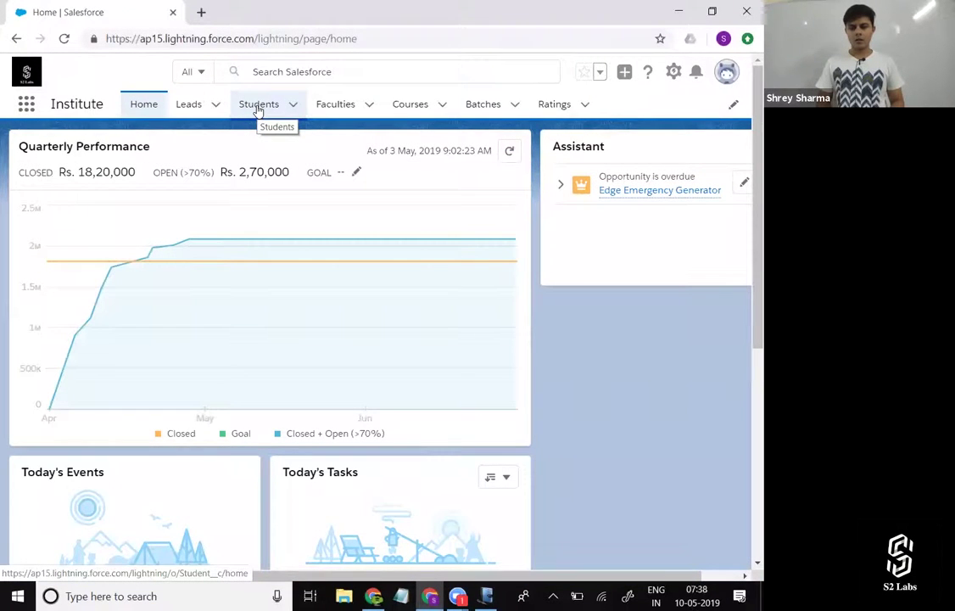
left_click(258, 108)
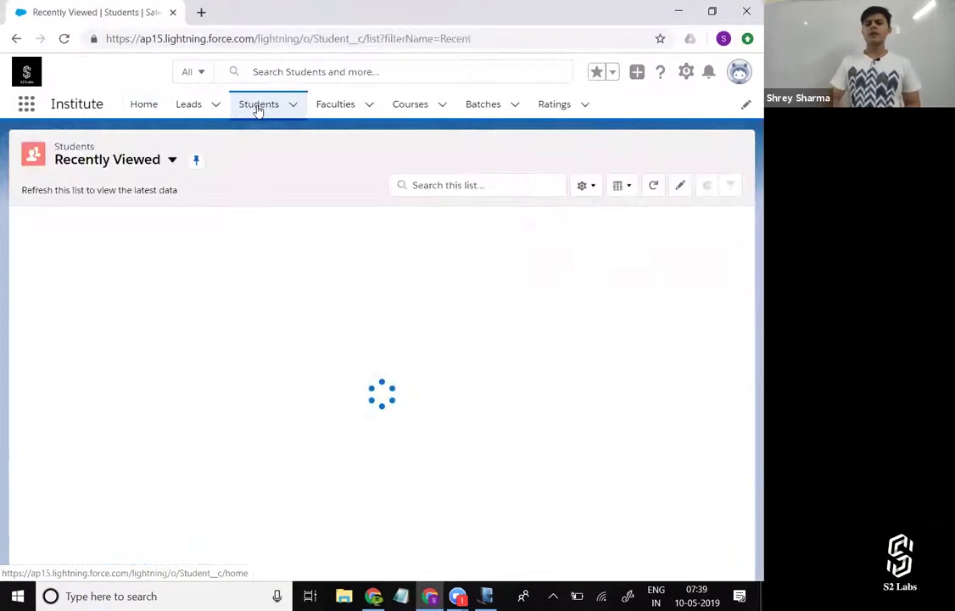
left_click(107, 246)
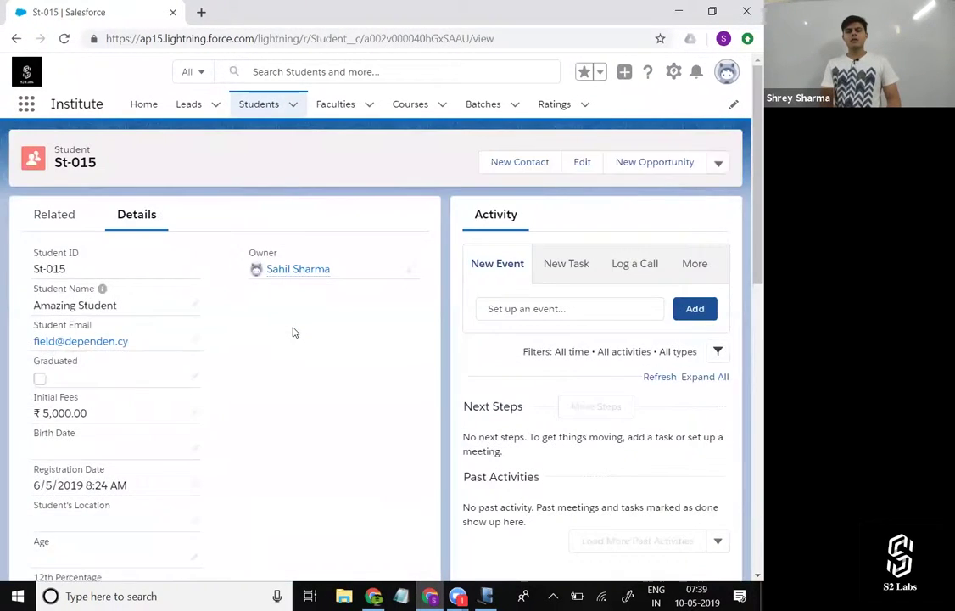
scroll(293, 331, "down", 4)
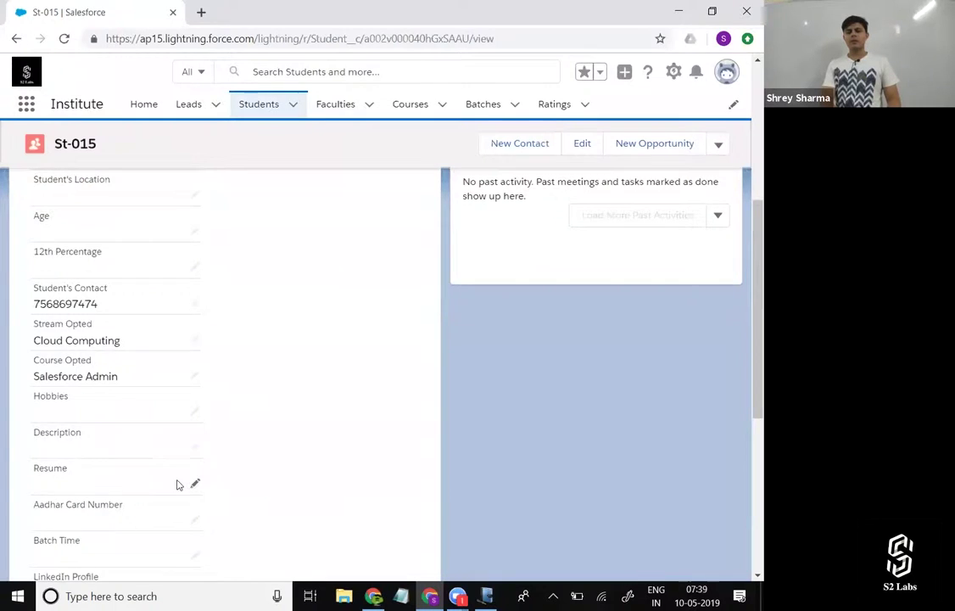
scroll(179, 484, "down", 3)
scroll(178, 483, "down", 2)
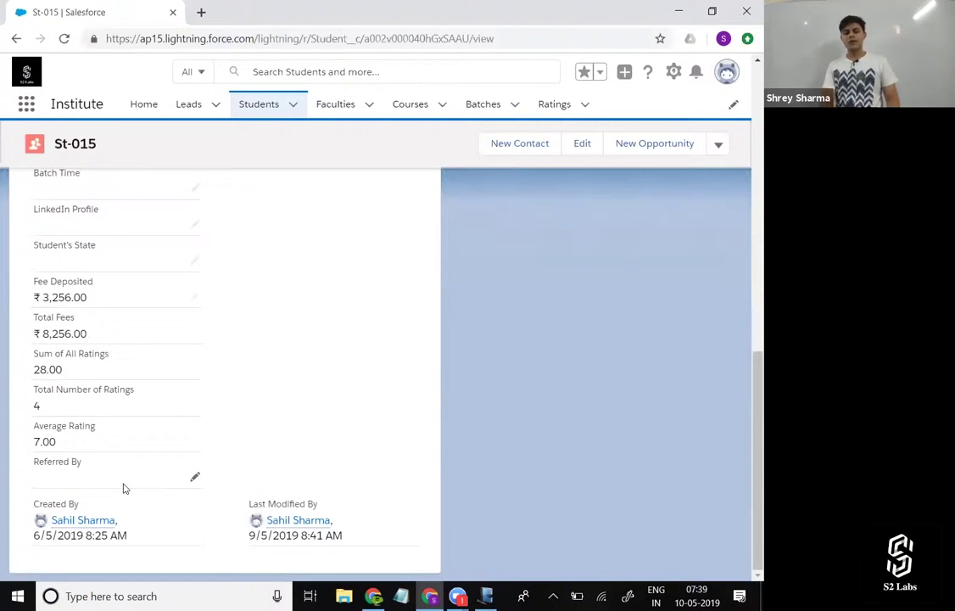
scroll(124, 487, "up", 3)
scroll(113, 451, "down", 1)
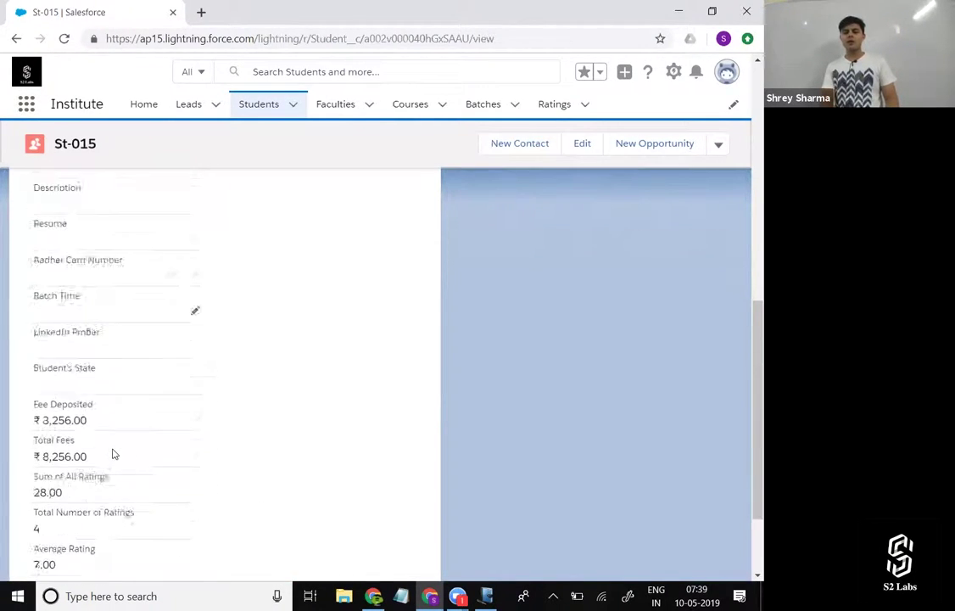
scroll(116, 372, "up", 5)
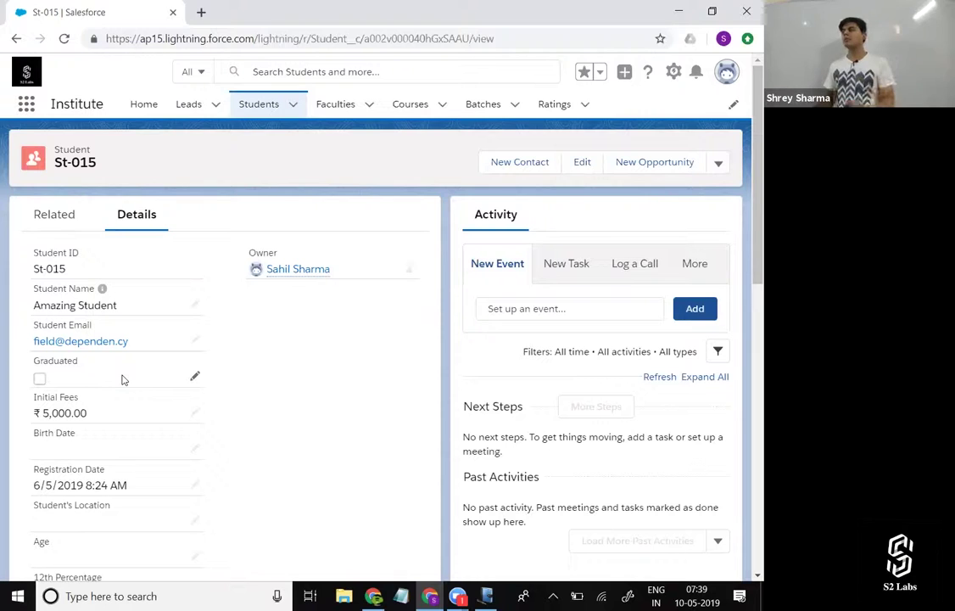
- Browse St-015's related lists on the Related tab, then return to Windows Journal
left_click(56, 219)
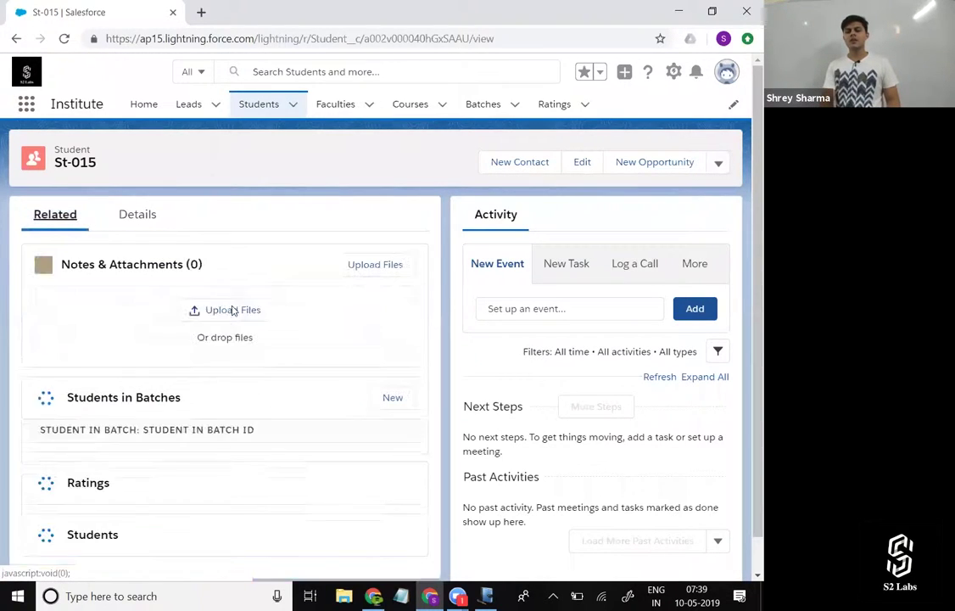
scroll(209, 439, "down", 3)
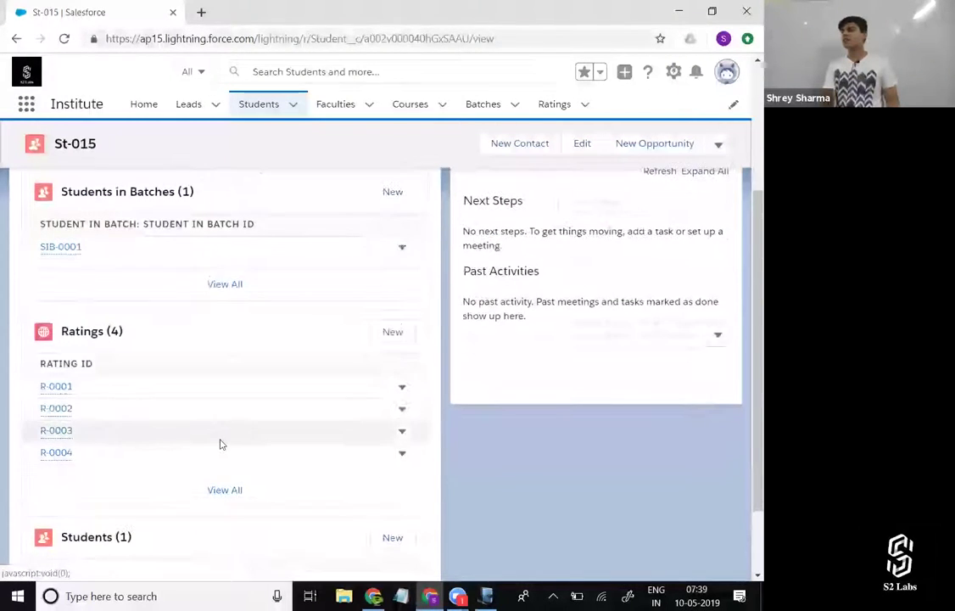
scroll(219, 437, "up", 3)
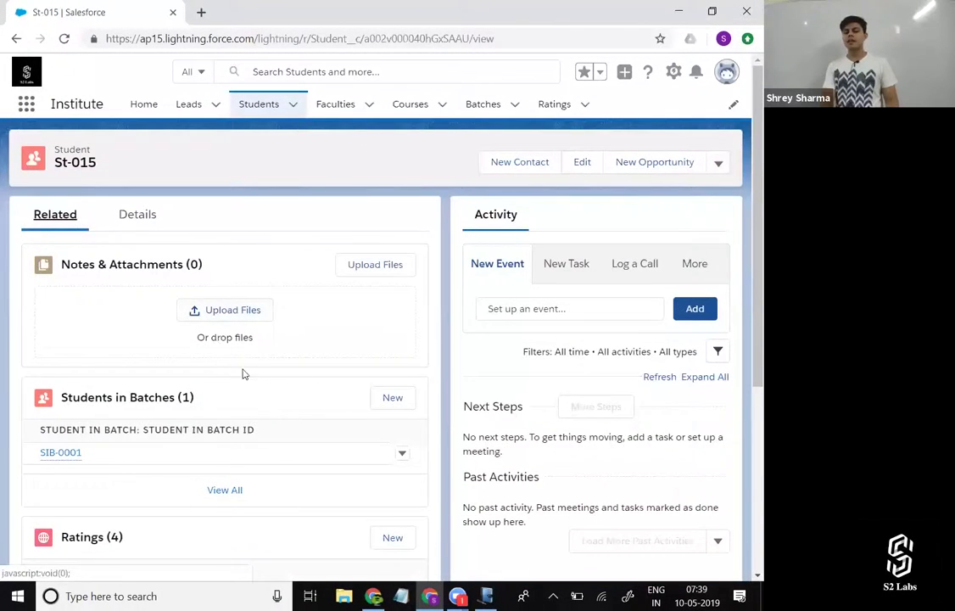
scroll(243, 443, "down", 3)
scroll(262, 379, "down", 1)
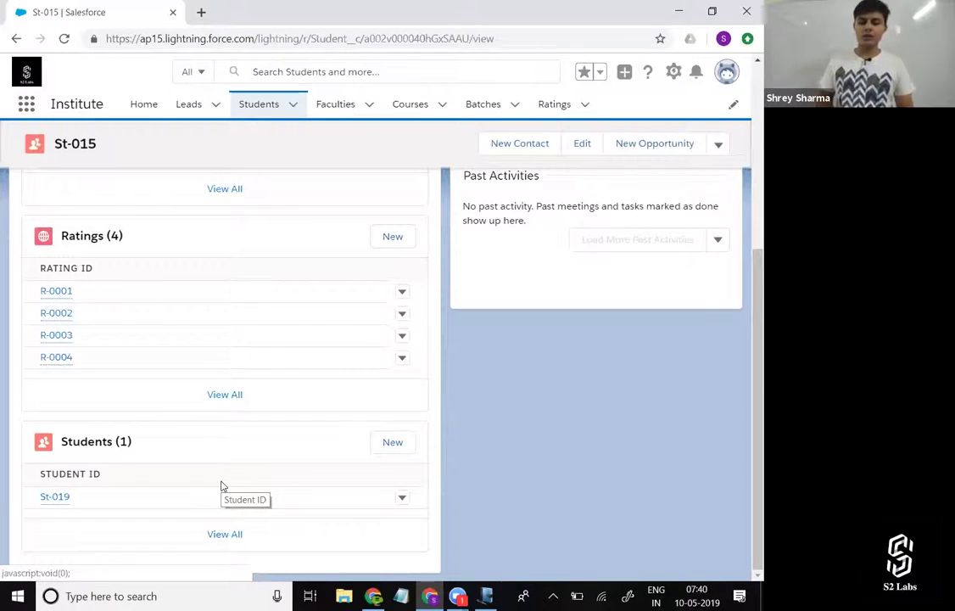
key("alt+Tab")
key("alt+Tab")
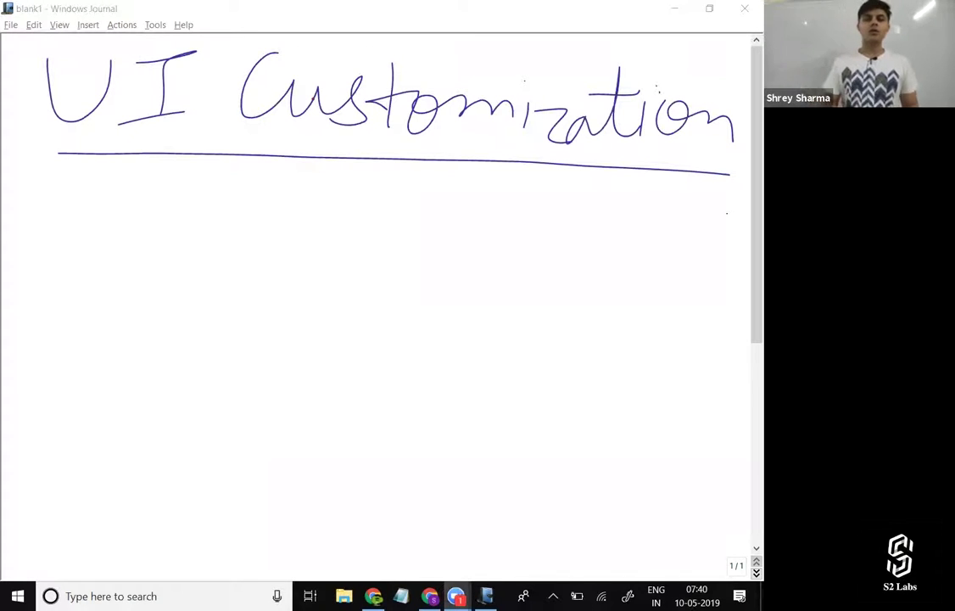
- With a fine black pen, handwrite 'Page Layout' below the main heading
left_click(155, 25)
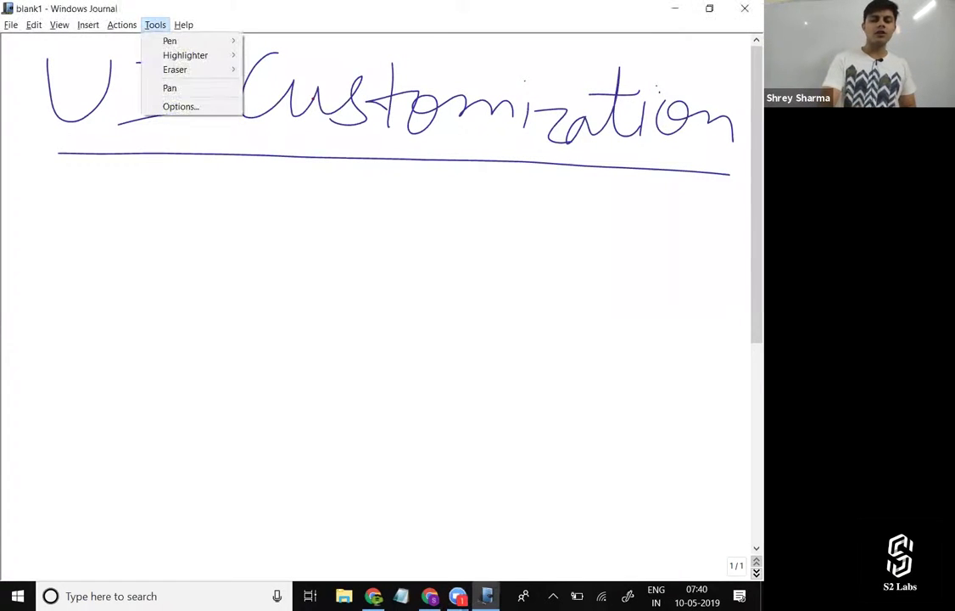
mouse_move(168, 38)
left_click(280, 38)
left_click_drag(92, 218, 94, 289)
left_click_drag(74, 222, 101, 255)
mouse_move(163, 249)
left_mouse_down()
mouse_move(143, 255)
mouse_move(183, 280)
mouse_move(182, 341)
left_mouse_up()
left_click_drag(260, 260, 263, 290)
mouse_move(345, 223)
left_mouse_down()
mouse_move(371, 282)
mouse_move(409, 287)
mouse_move(462, 250)
mouse_move(443, 333)
left_mouse_up()
mouse_move(532, 255)
left_mouse_down()
mouse_move(493, 278)
mouse_move(532, 259)
left_mouse_up()
mouse_move(544, 254)
left_mouse_down()
mouse_move(556, 293)
mouse_move(594, 292)
left_mouse_up()
left_click_drag(621, 218, 654, 284)
left_click_drag(585, 242, 671, 238)
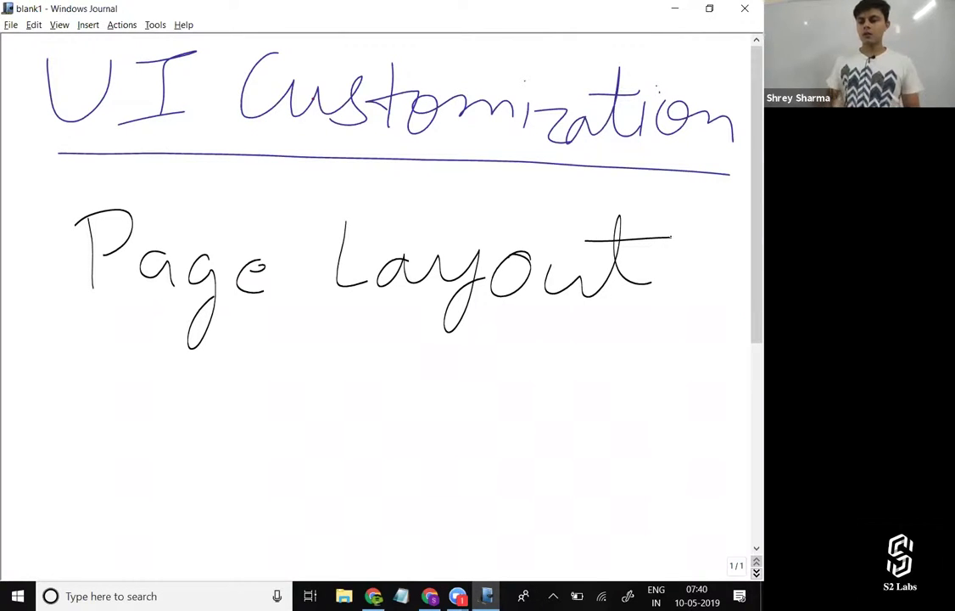
- Underline the 'Page Layout' heading and delete the stray ink dot
scroll(754, 300, "down", 3)
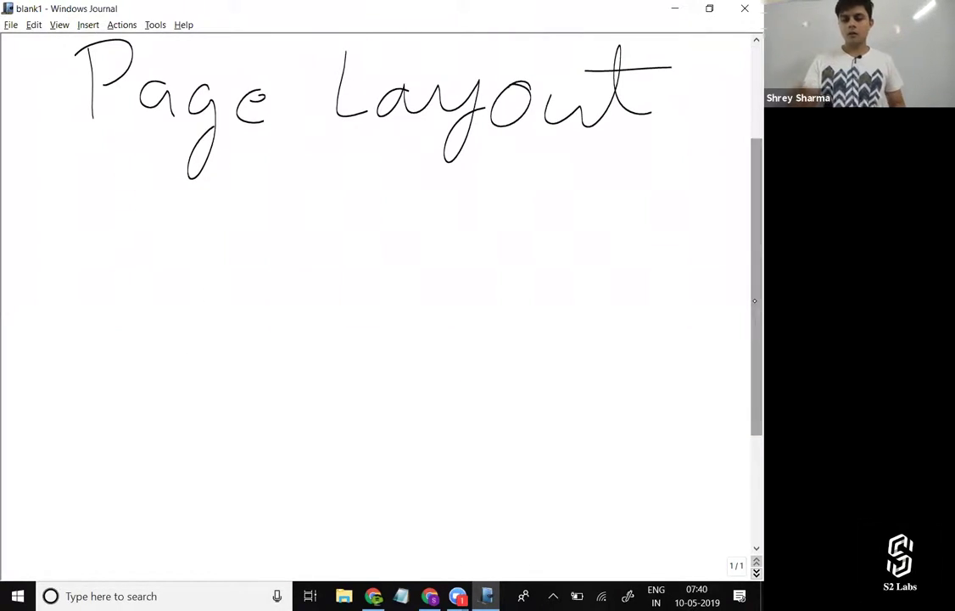
left_click_drag(93, 163, 650, 150)
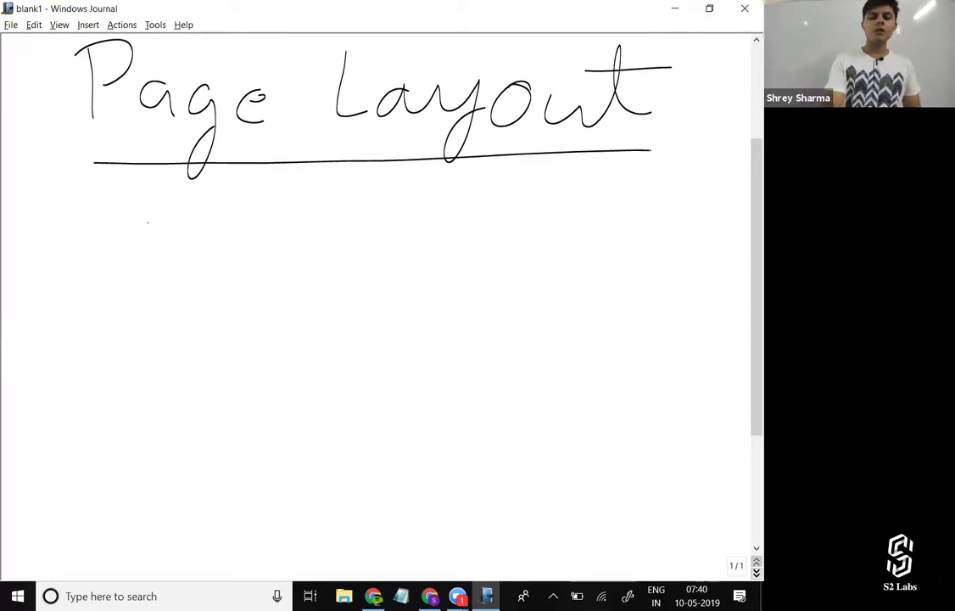
right_click(146, 218)
left_click(172, 212)
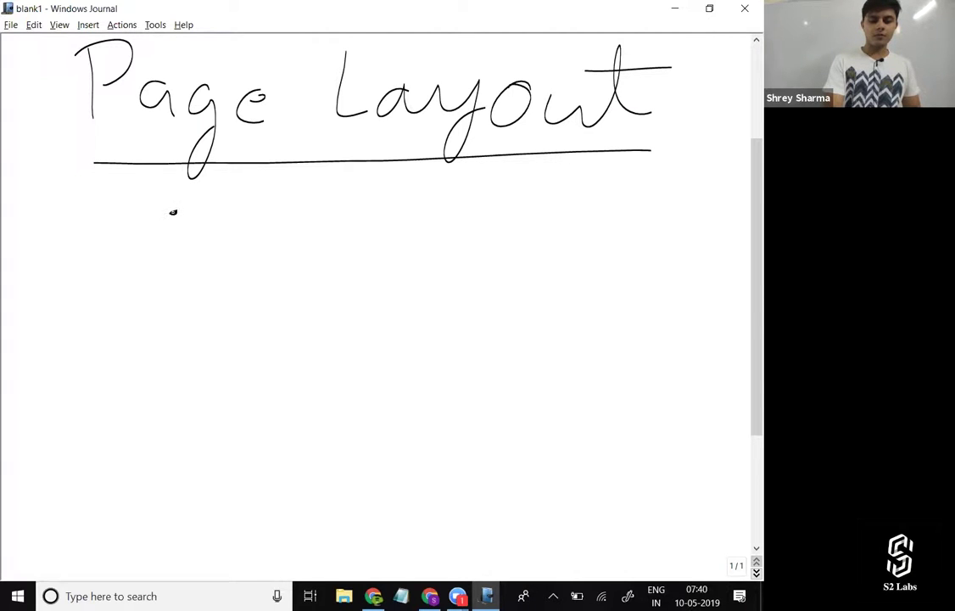
right_click(173, 212)
key("Escape")
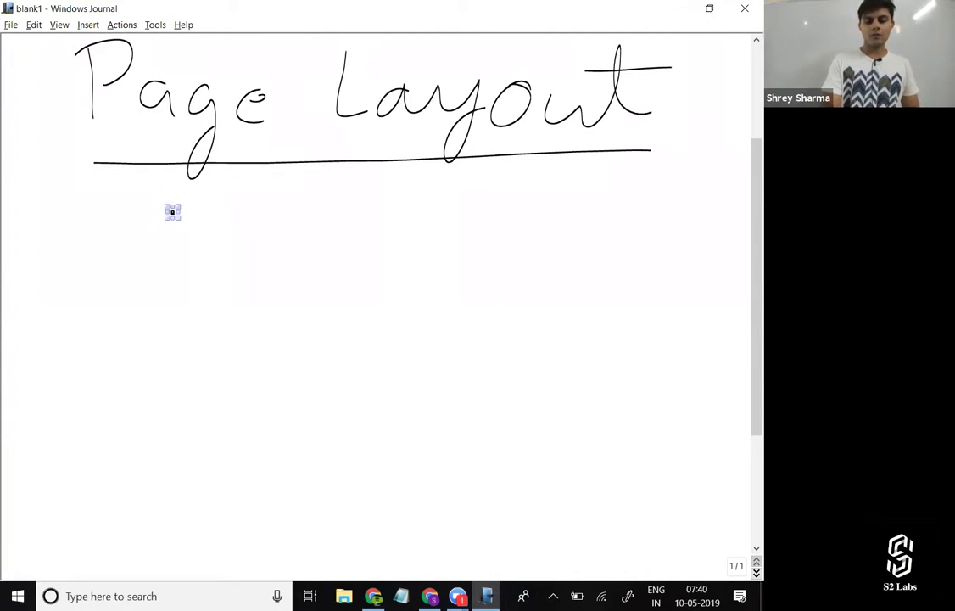
key("Delete")
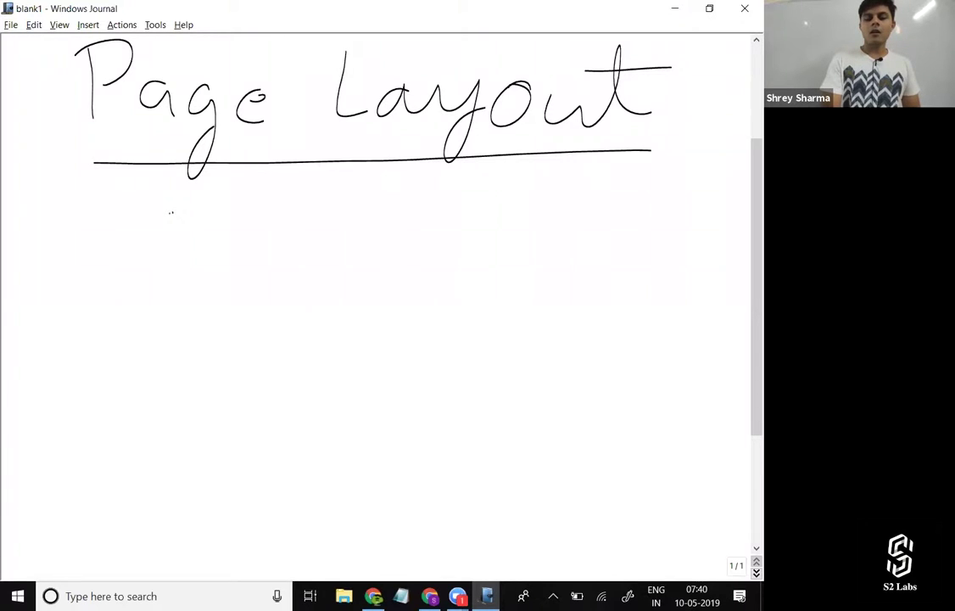
- Handwrite 'Detail Page' with an arrow before it, and draw the second point's arrow
mouse_move(223, 193)
left_mouse_down()
mouse_move(223, 248)
mouse_move(282, 214)
mouse_move(319, 246)
left_mouse_up()
left_click_drag(337, 189, 338, 246)
left_click_drag(288, 219, 341, 216)
mouse_move(378, 221)
left_mouse_down()
mouse_move(355, 238)
mouse_move(409, 244)
left_mouse_up()
left_click_drag(428, 188, 439, 243)
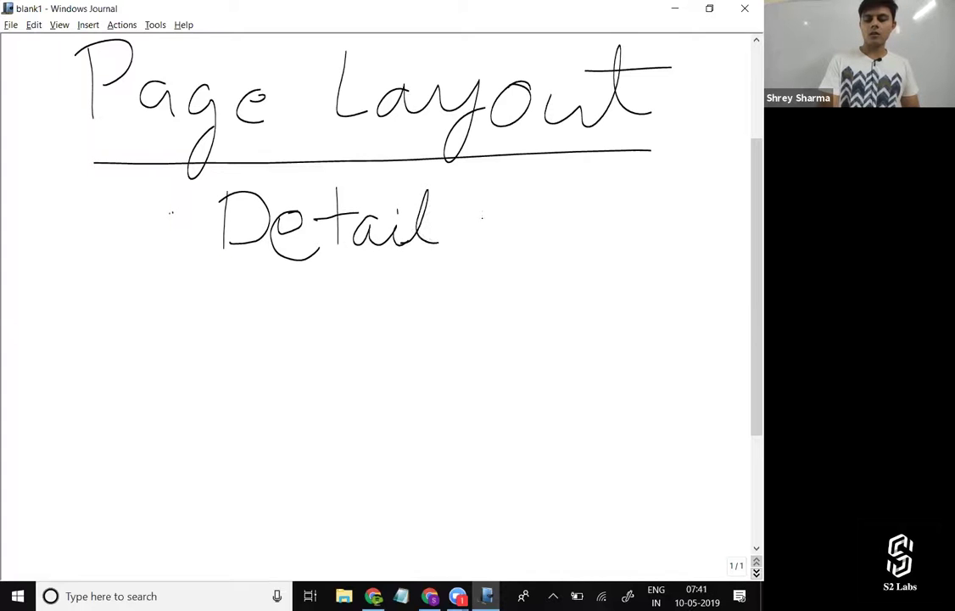
left_click_drag(482, 195, 480, 244)
left_click_drag(482, 196, 509, 208)
mouse_move(575, 214)
left_mouse_down()
mouse_move(562, 270)
mouse_move(632, 240)
left_mouse_up()
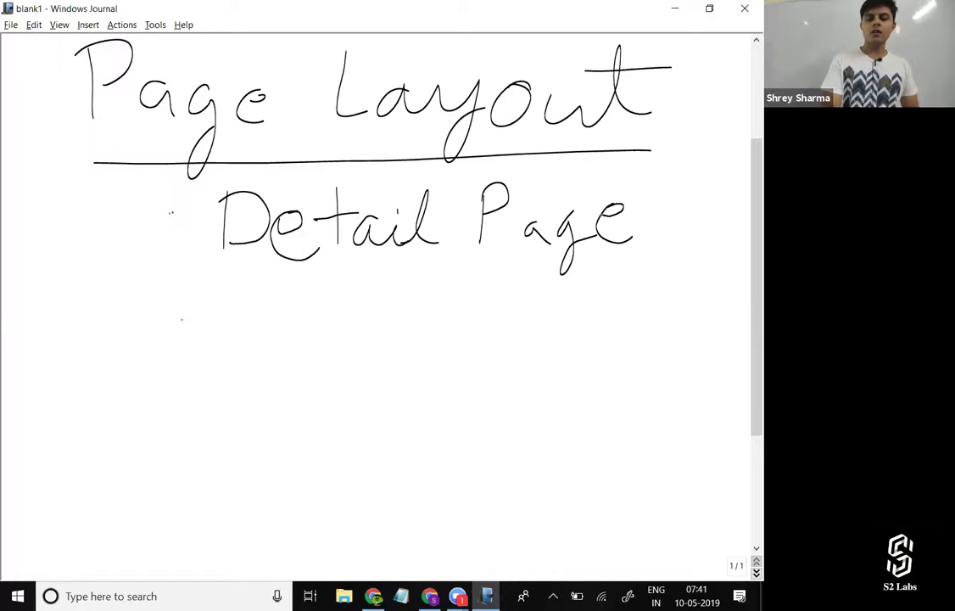
left_click_drag(119, 324, 176, 322)
mouse_move(122, 223)
left_mouse_down()
mouse_move(192, 221)
mouse_move(176, 241)
left_mouse_up()
- Write 'Edit Page' after the lower arrow
mouse_move(245, 312)
left_mouse_down()
mouse_move(239, 343)
mouse_move(241, 325)
mouse_move(289, 293)
mouse_move(337, 343)
left_mouse_up()
left_click_drag(317, 320, 361, 318)
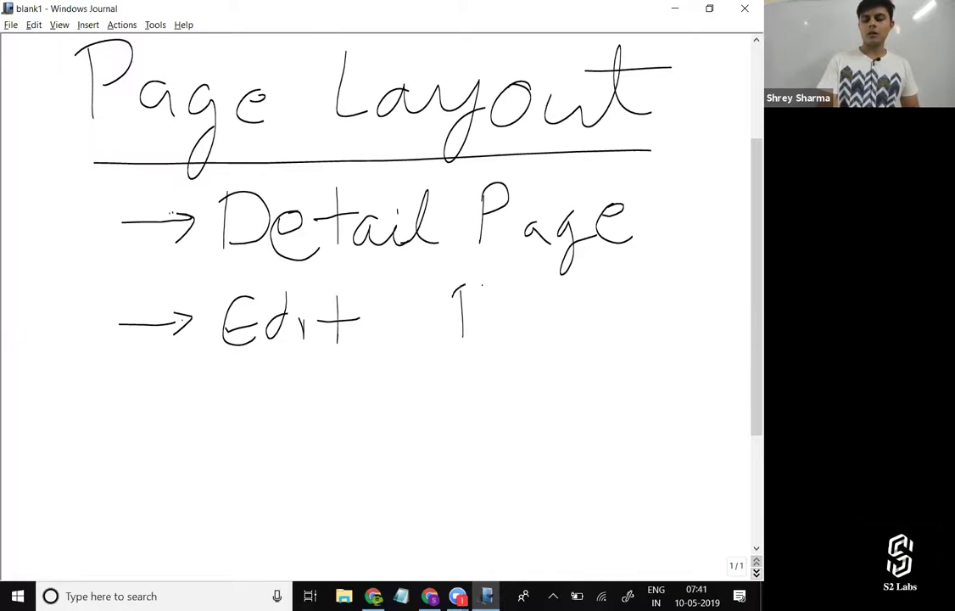
left_click_drag(463, 287, 468, 312)
mouse_move(509, 306)
left_mouse_down()
mouse_move(497, 322)
mouse_move(522, 336)
mouse_move(547, 329)
mouse_move(551, 364)
left_mouse_up()
mouse_move(575, 316)
left_mouse_down()
mouse_move(599, 310)
mouse_move(600, 336)
left_mouse_up()
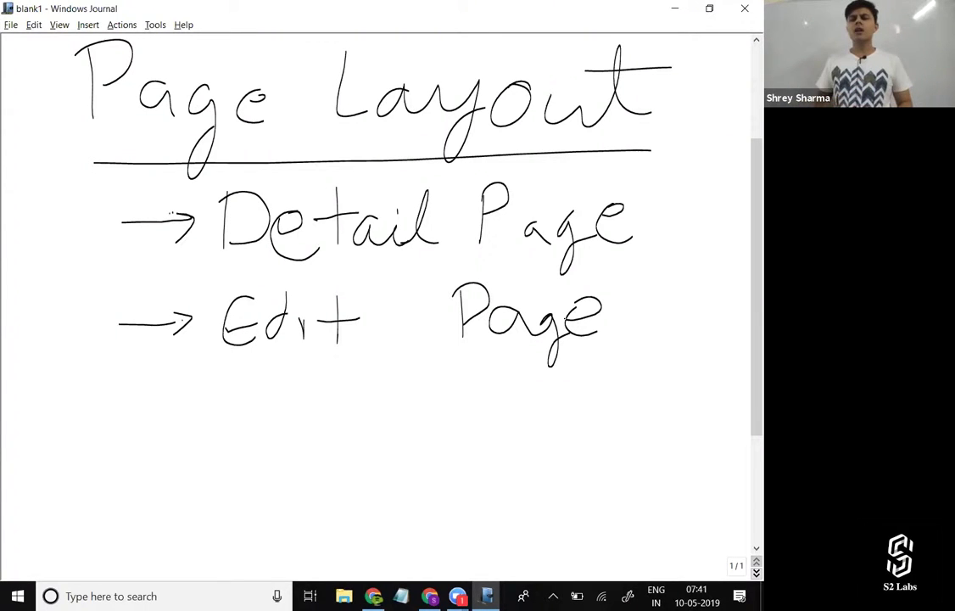
- Back in Salesforce, view St-015's Details fields, including Total Fees and Average Rating
key("alt+Tab")
key("alt+Tab")
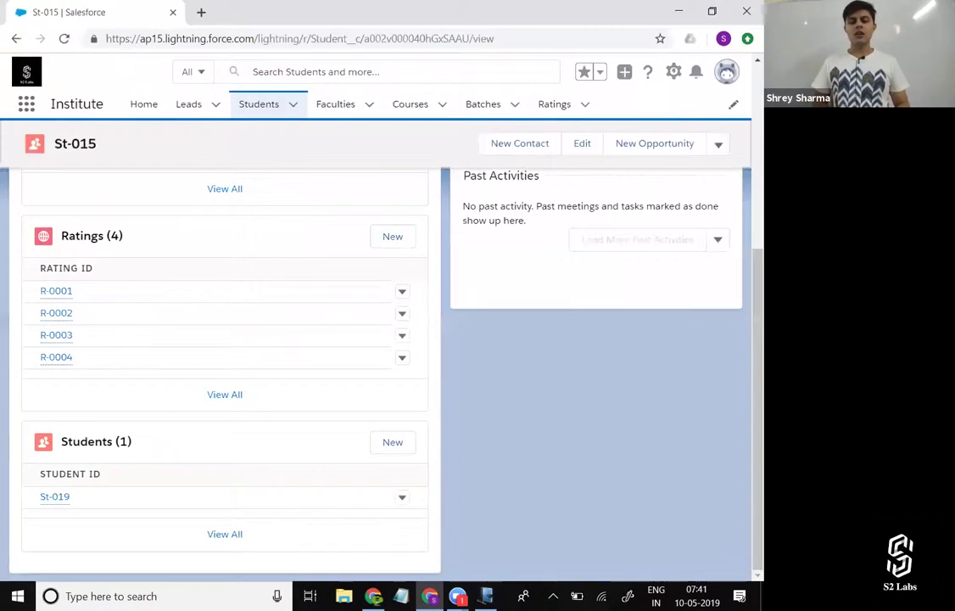
scroll(273, 274, "up", 4)
left_click(127, 214)
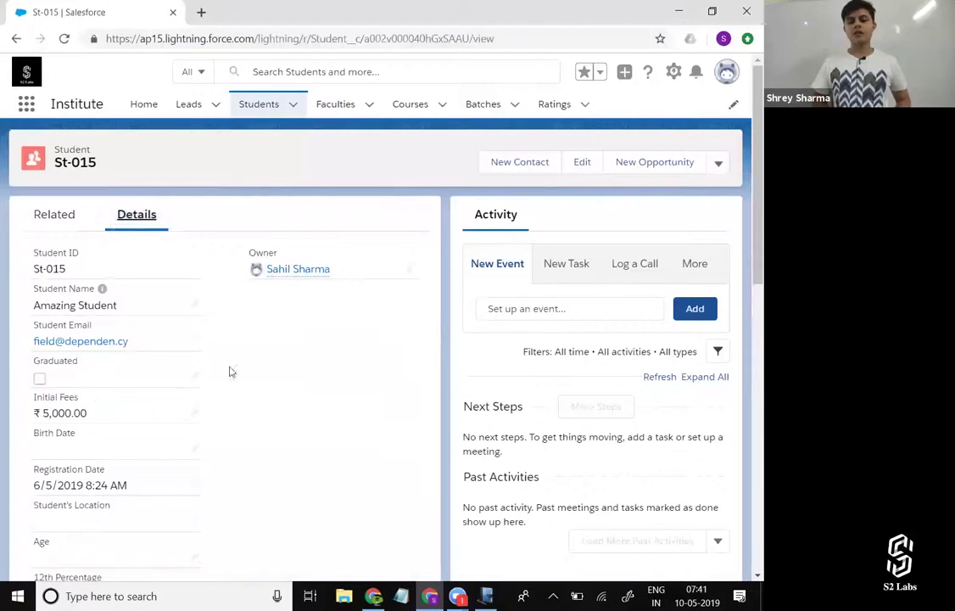
scroll(266, 373, "down", 6)
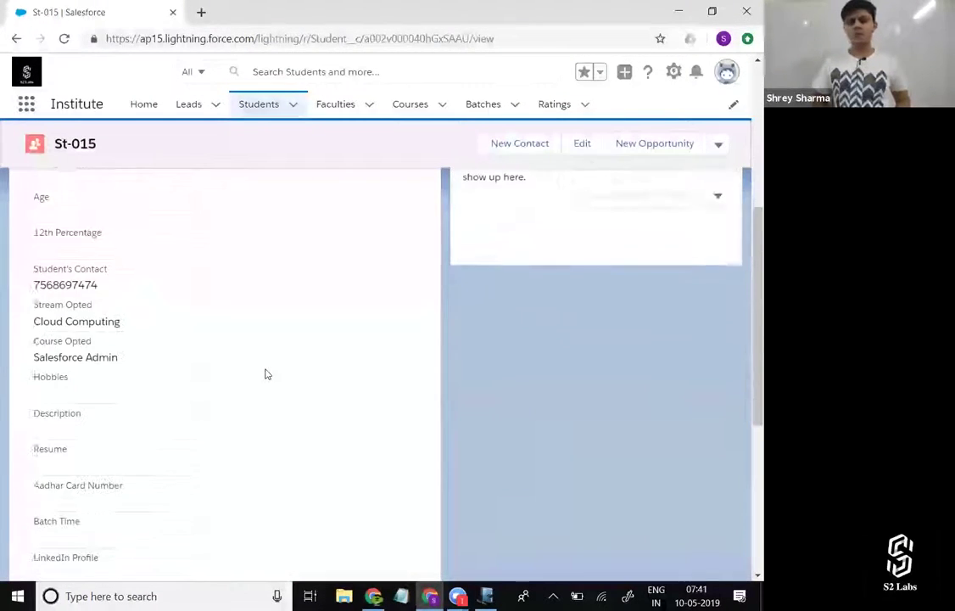
scroll(267, 372, "down", 3)
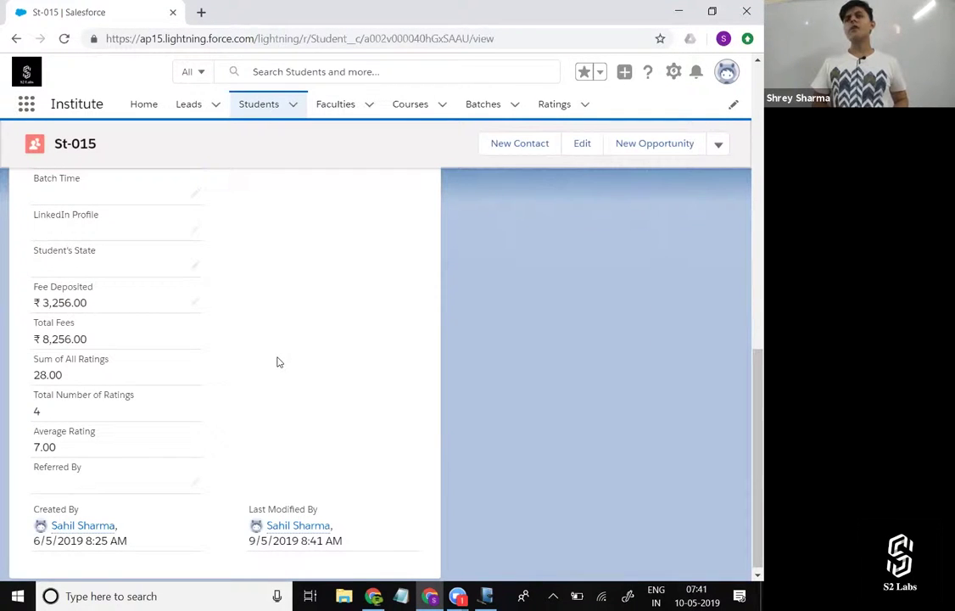
scroll(276, 364, "up", 10)
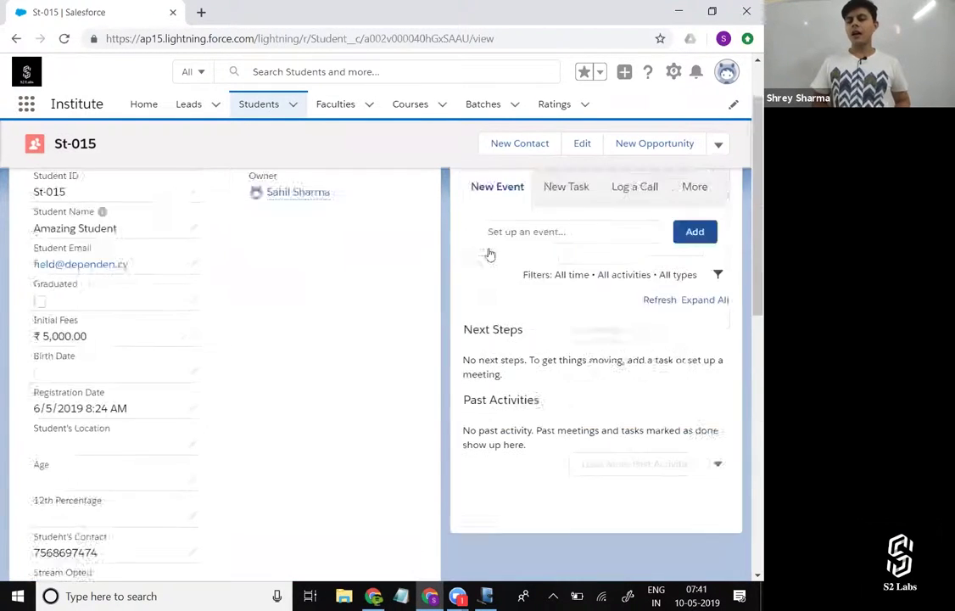
left_click(294, 108)
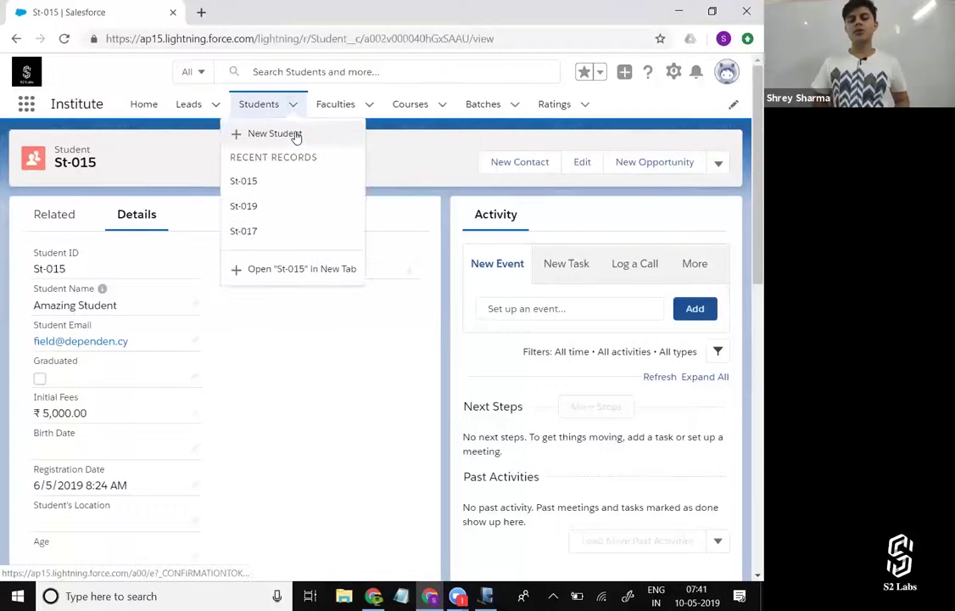
left_click(297, 134)
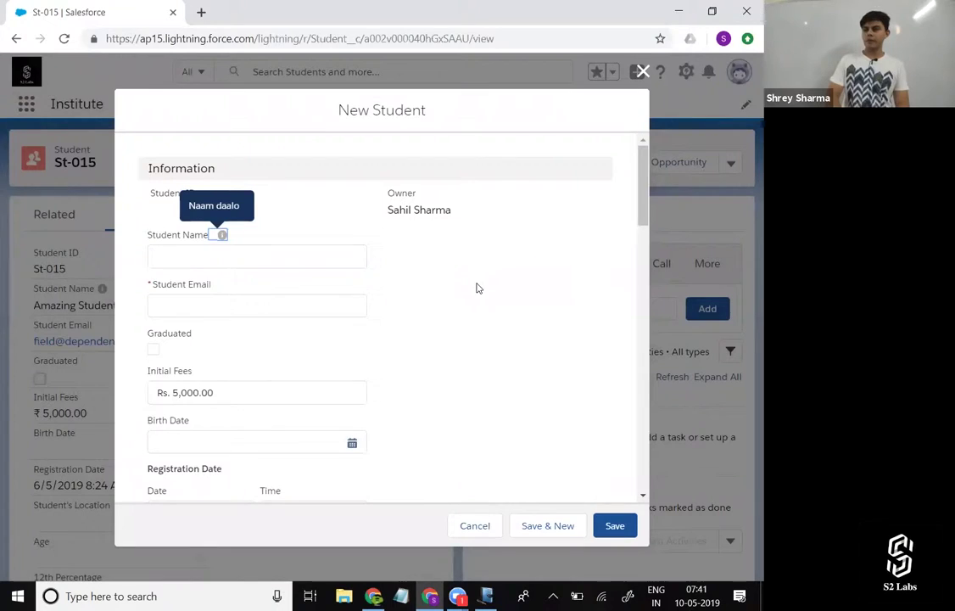
scroll(477, 286, "down", 15)
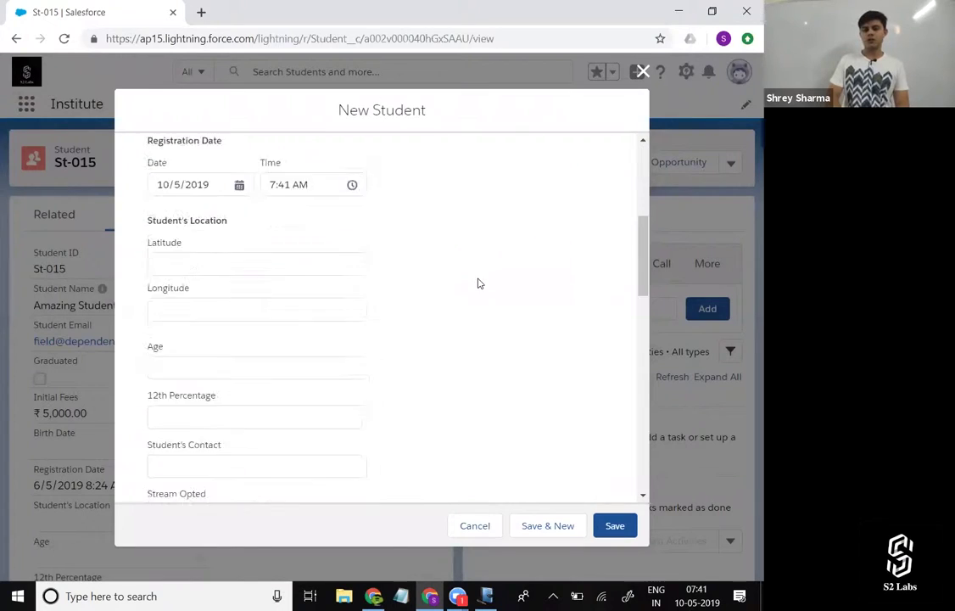
left_click(644, 71)
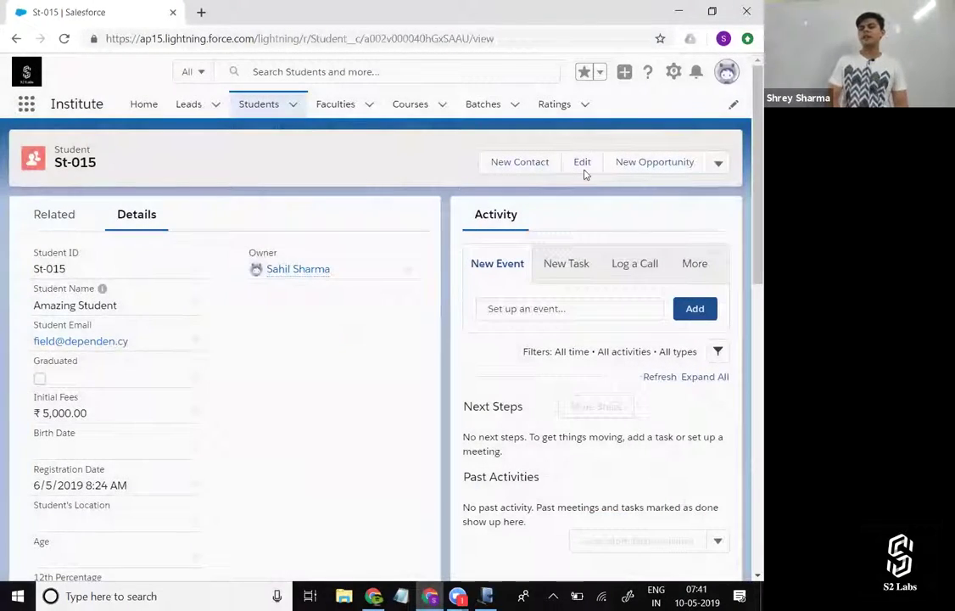
left_click(584, 173)
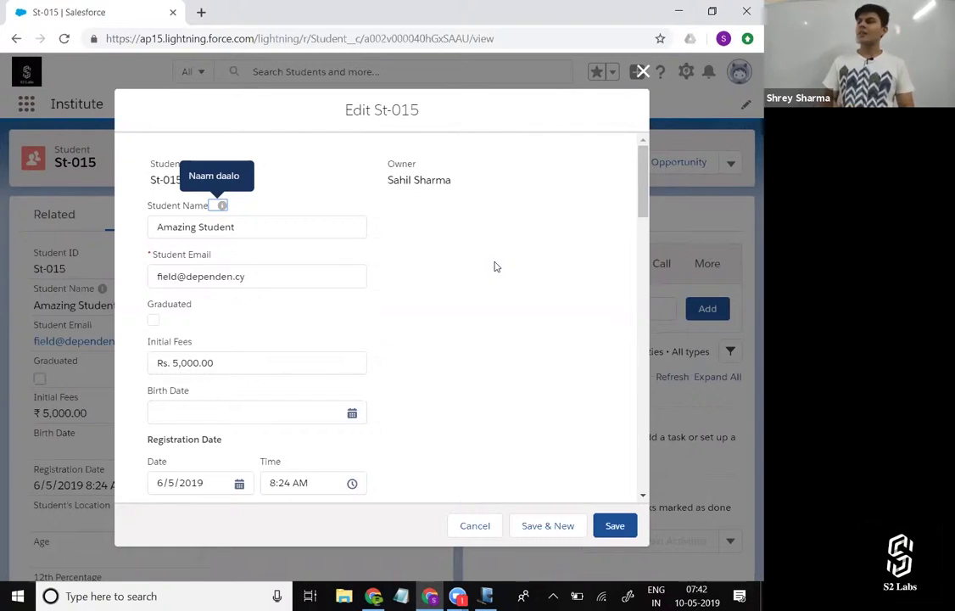
left_click(642, 71)
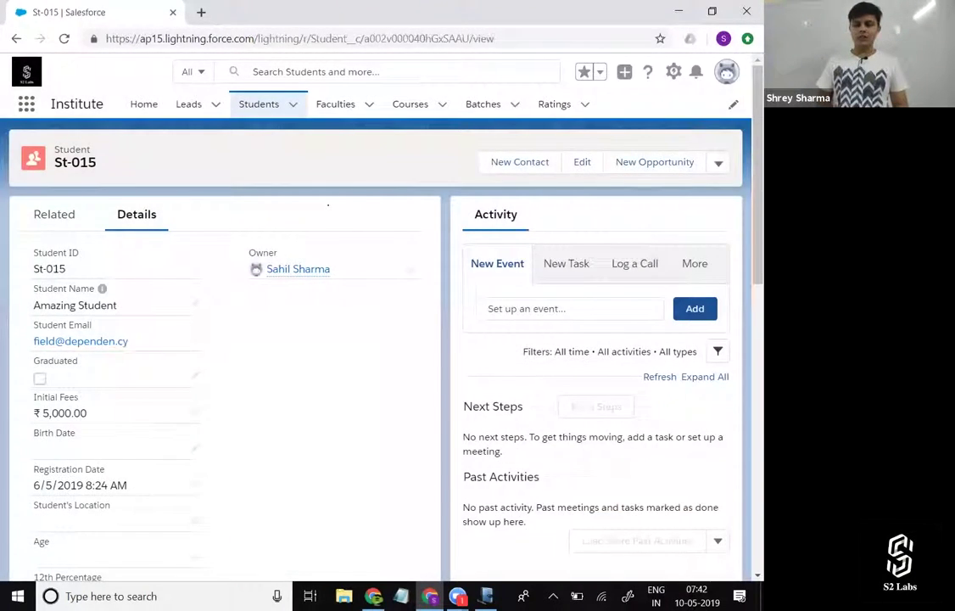
- In Object Manager, open the Student object and view its 29 fields and relationships
key("alt+Tab")
key("alt+Tab")
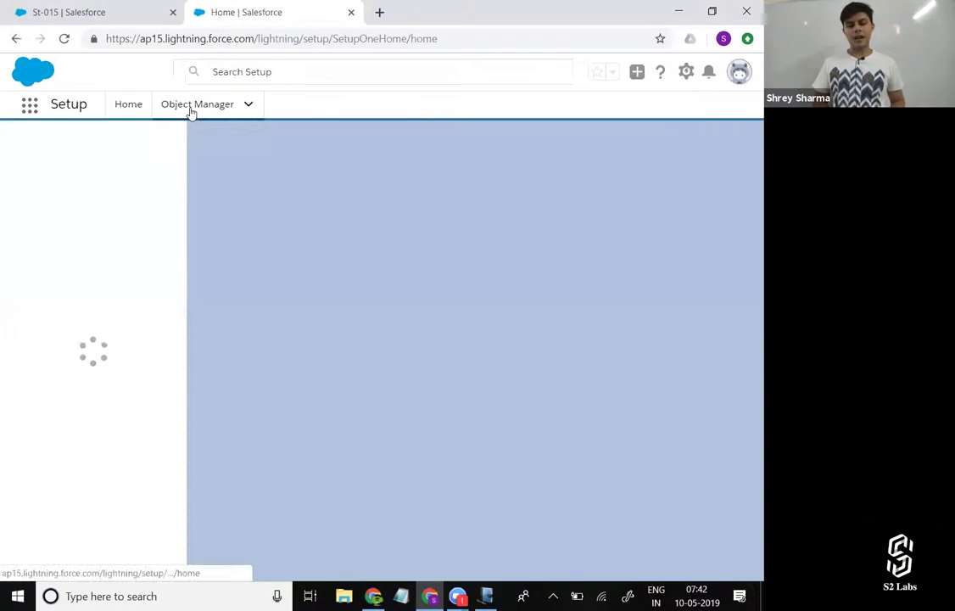
left_click(191, 111)
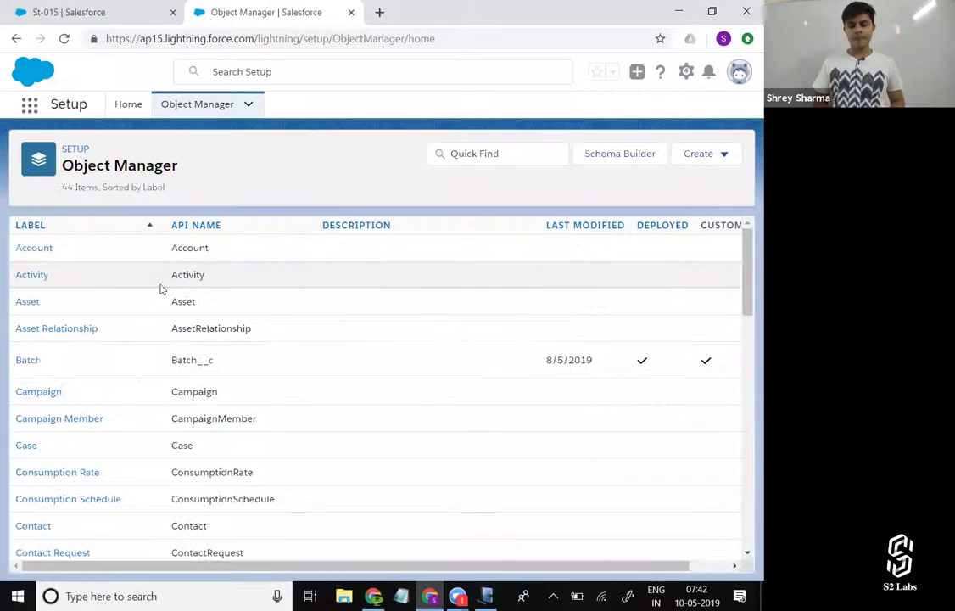
scroll(86, 441, "down", 3)
scroll(86, 441, "down", 7)
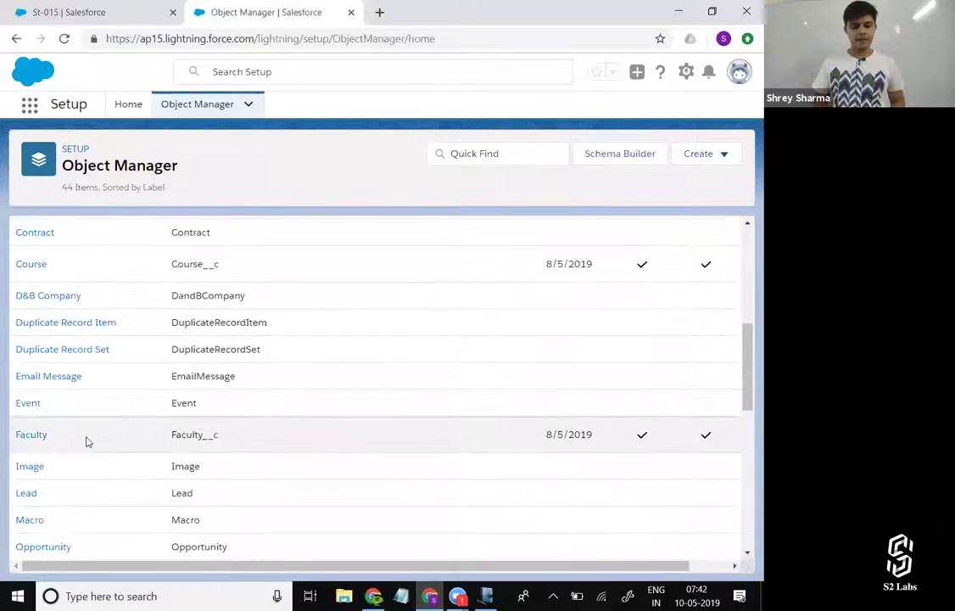
scroll(86, 443, "down", 2)
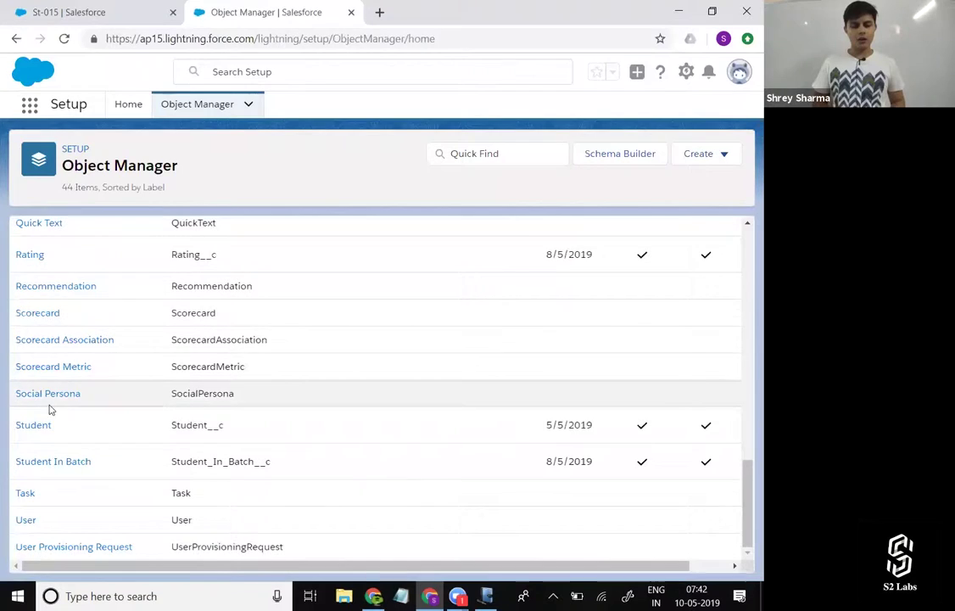
left_click(34, 429)
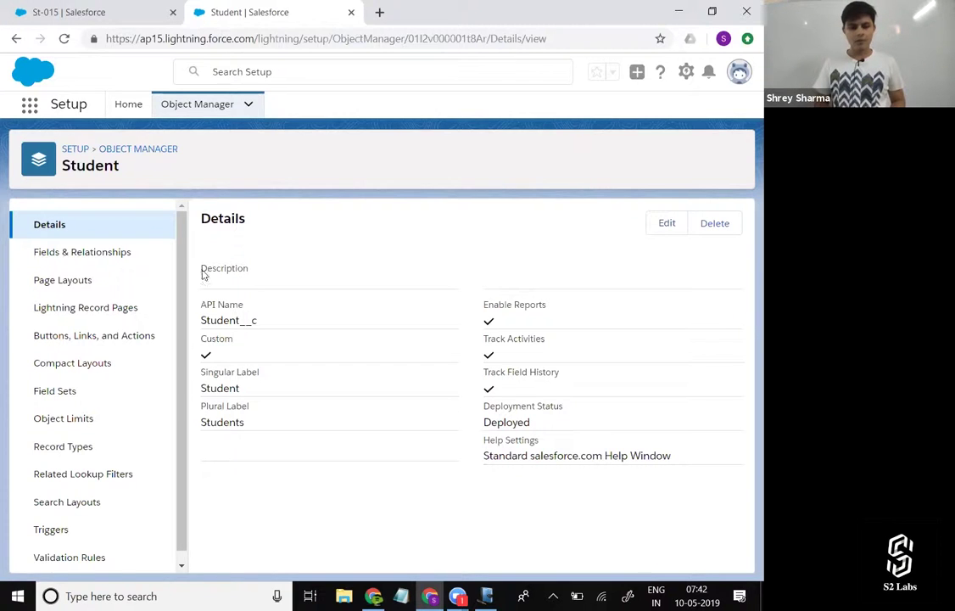
left_click(85, 252)
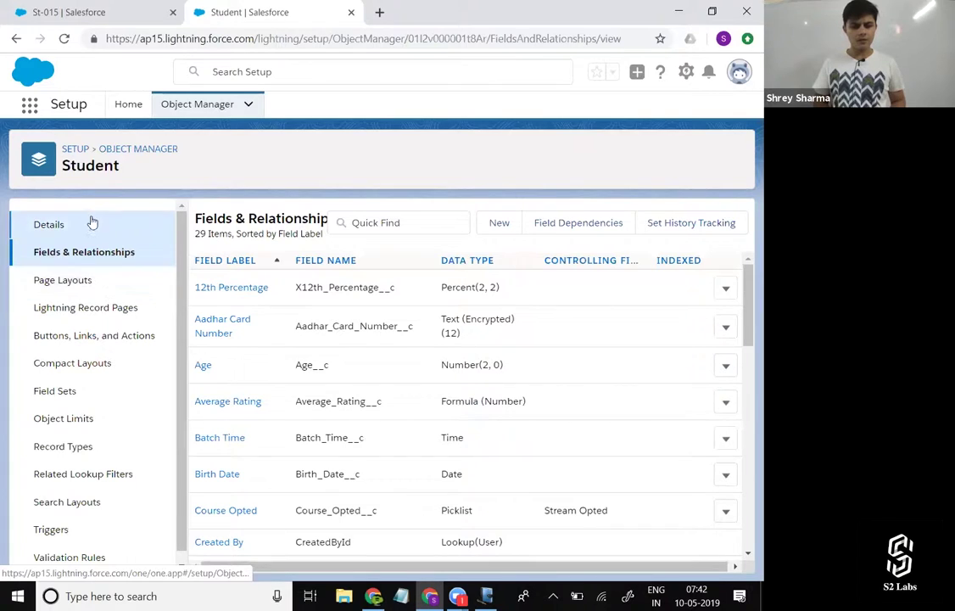
left_click(96, 286)
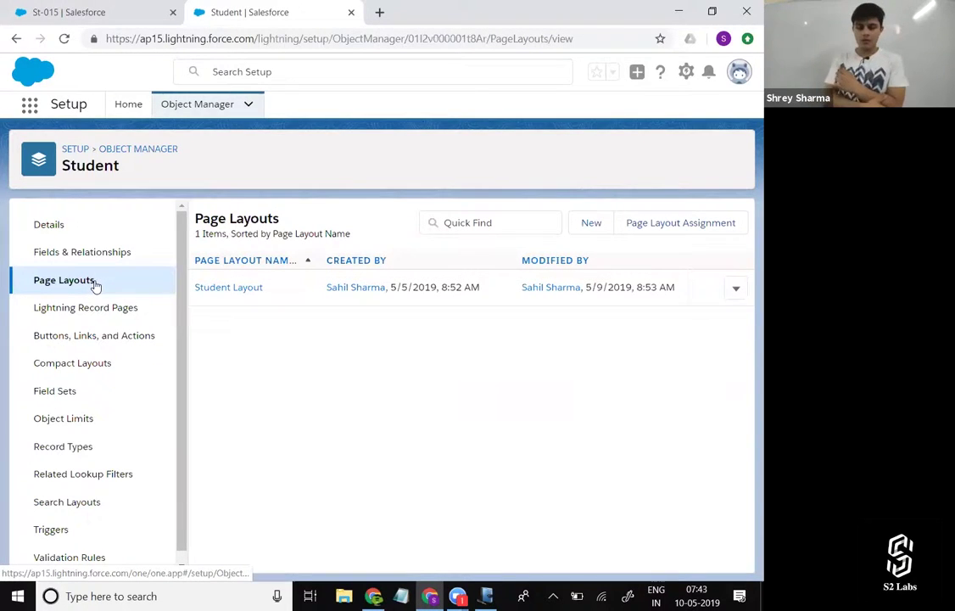
left_click(244, 290)
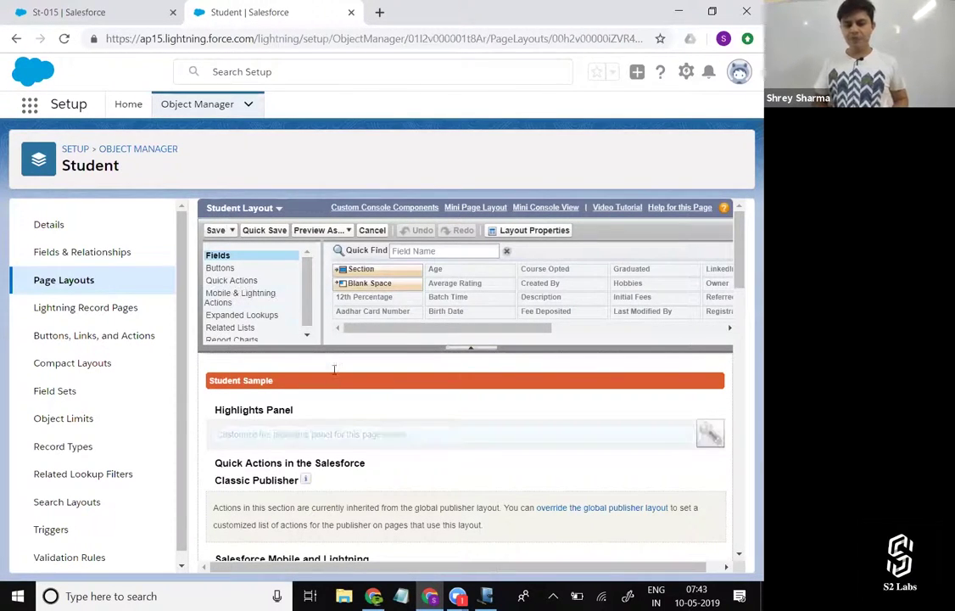
scroll(334, 370, "down", 8)
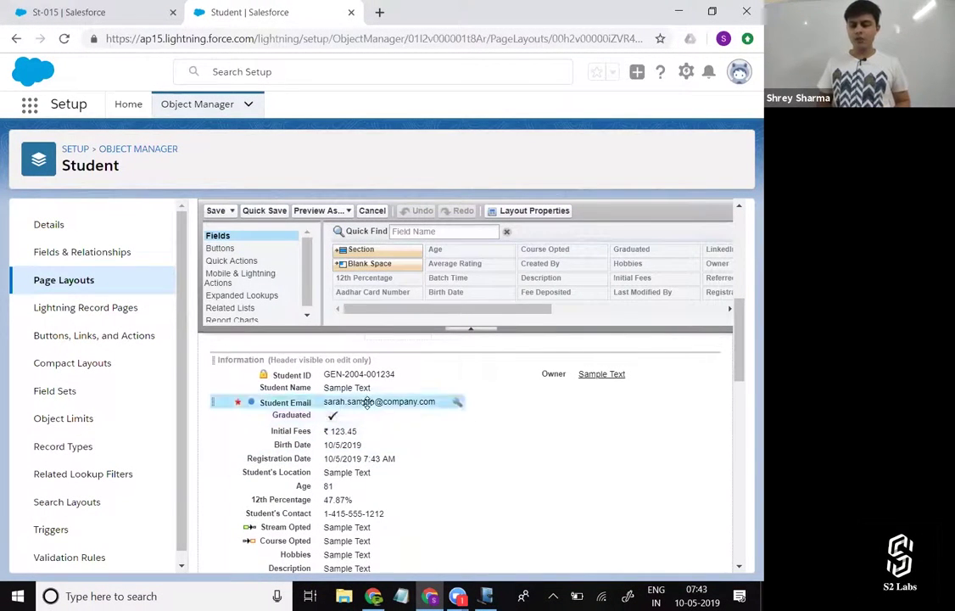
left_click_drag(348, 400, 558, 393)
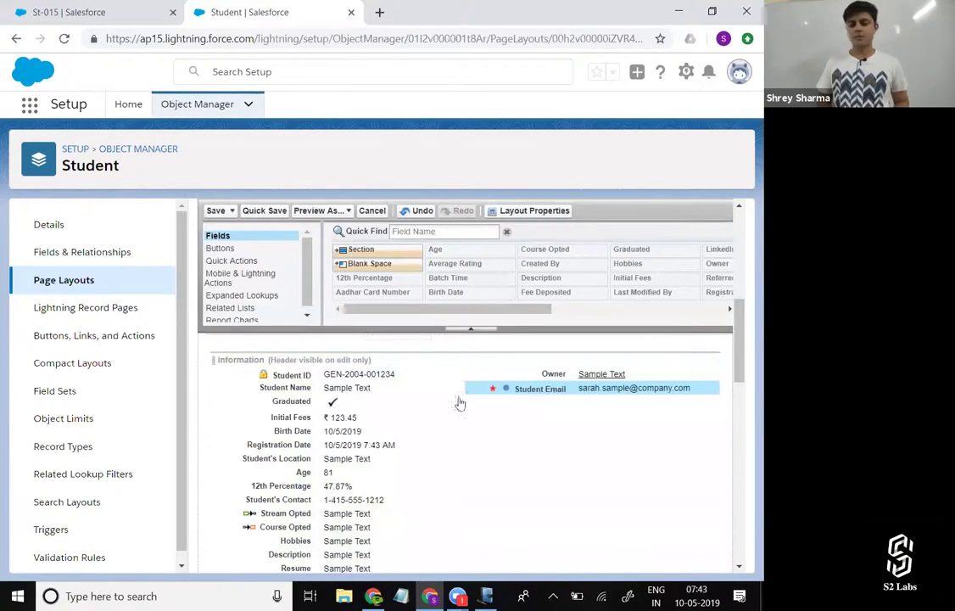
scroll(361, 486, "down", 1)
scroll(360, 490, "down", 1)
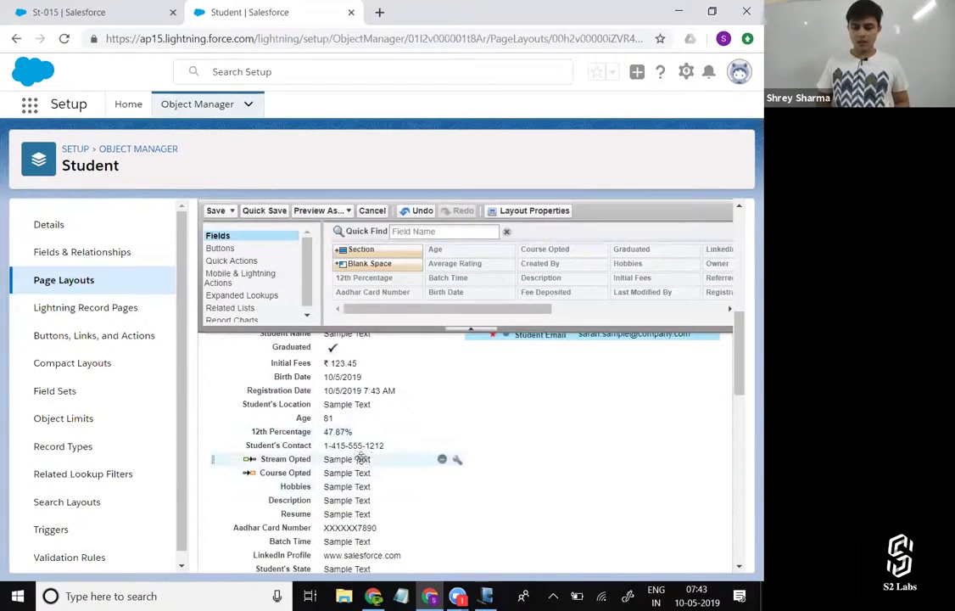
left_click_drag(365, 448, 527, 384)
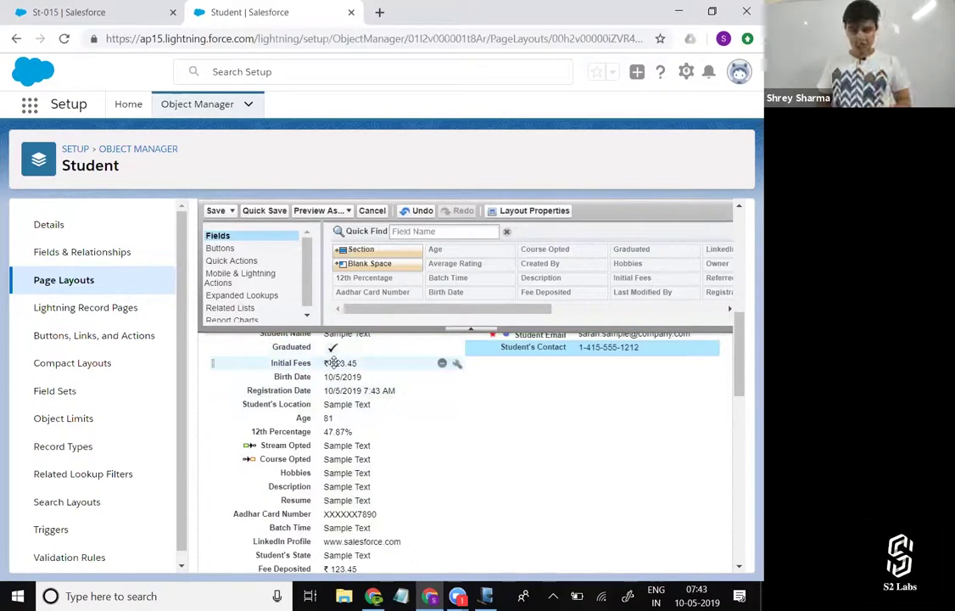
scroll(336, 373, "up", 3)
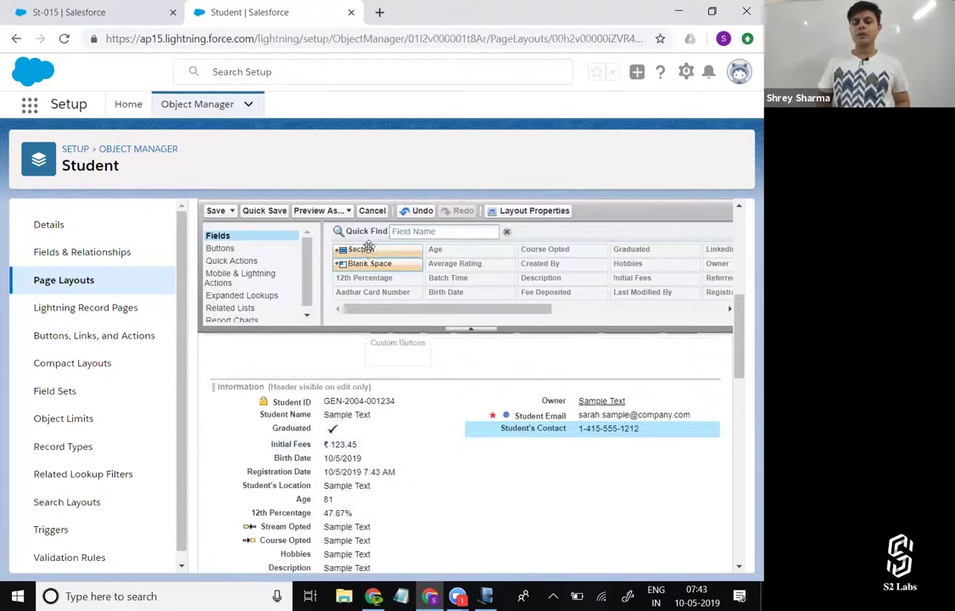
- Drop a new section above System Information, name it 'Fee Related Info', and check its 2-Column properties
left_click_drag(367, 251, 348, 544)
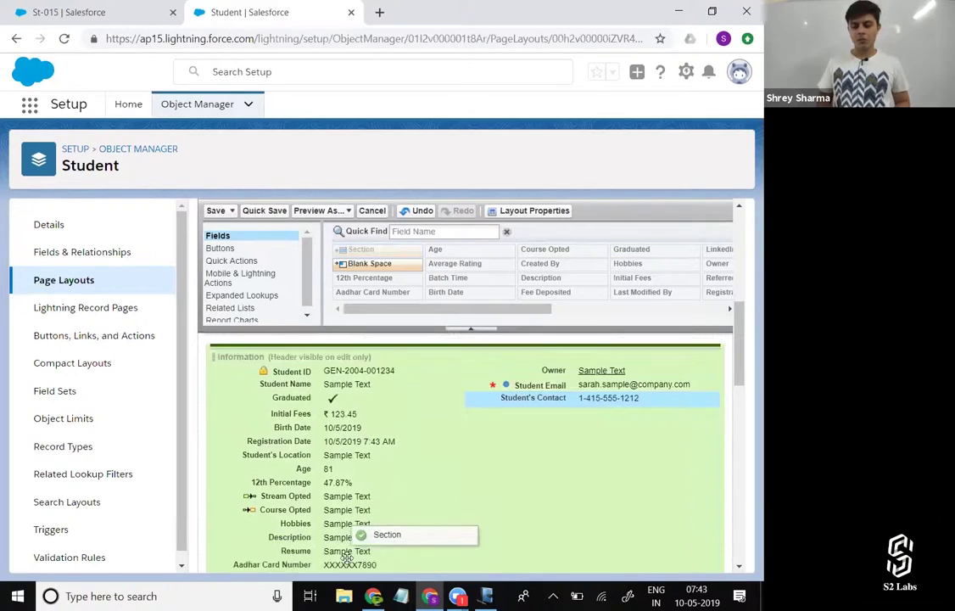
left_click_drag(347, 555, 353, 507)
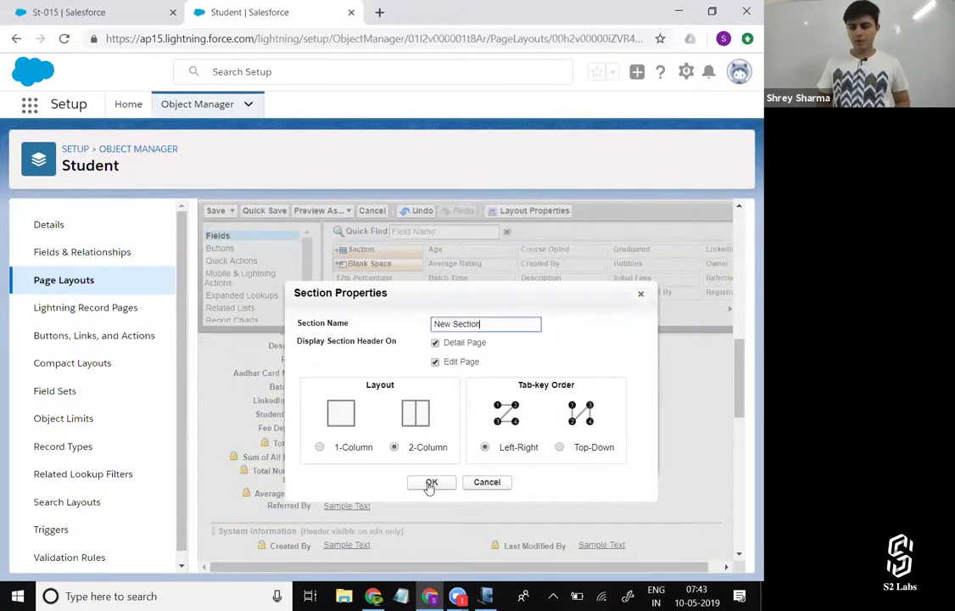
triple_click(508, 320)
type("Fee Related Info")
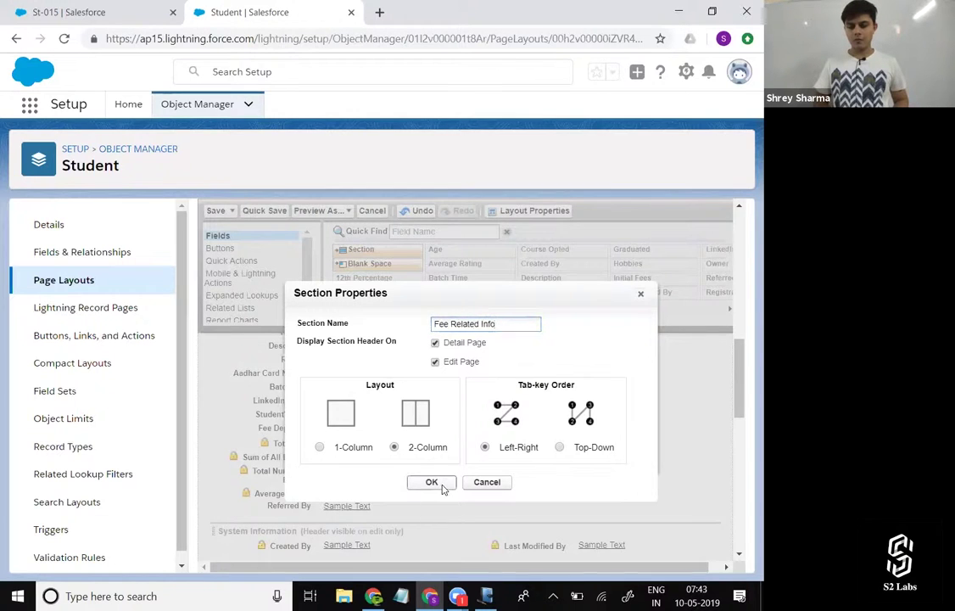
left_click(432, 481)
scroll(462, 453, "down", 3)
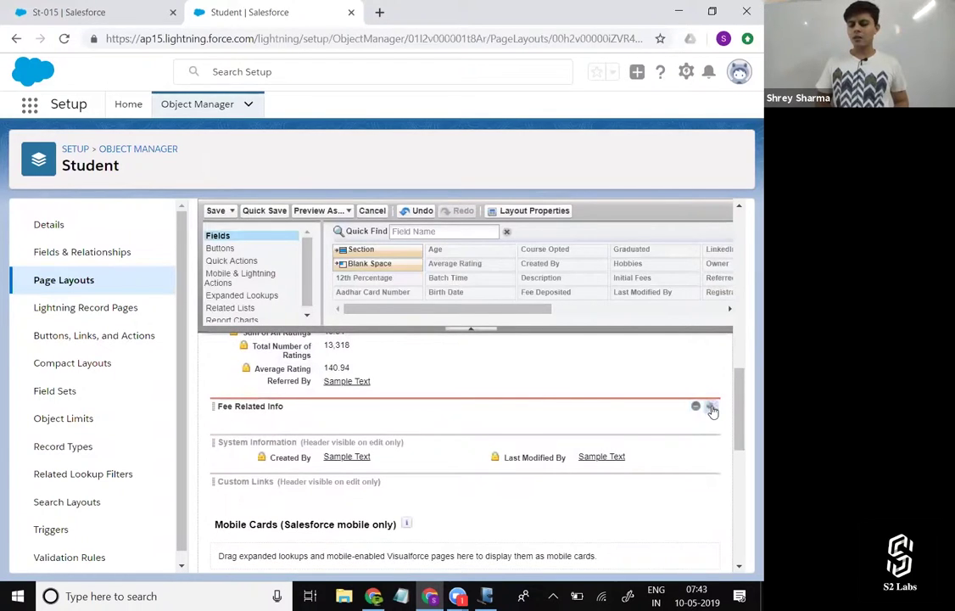
left_click(711, 408)
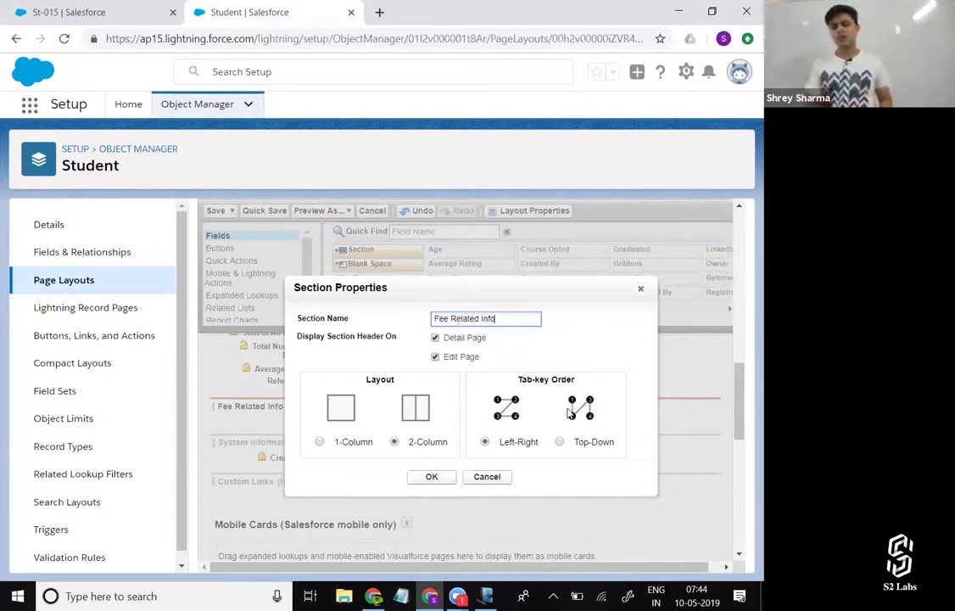
- Place Initial Fees, Fee Deposited and Total Fees in Fee Related Info, then drag in another section
left_click(434, 478)
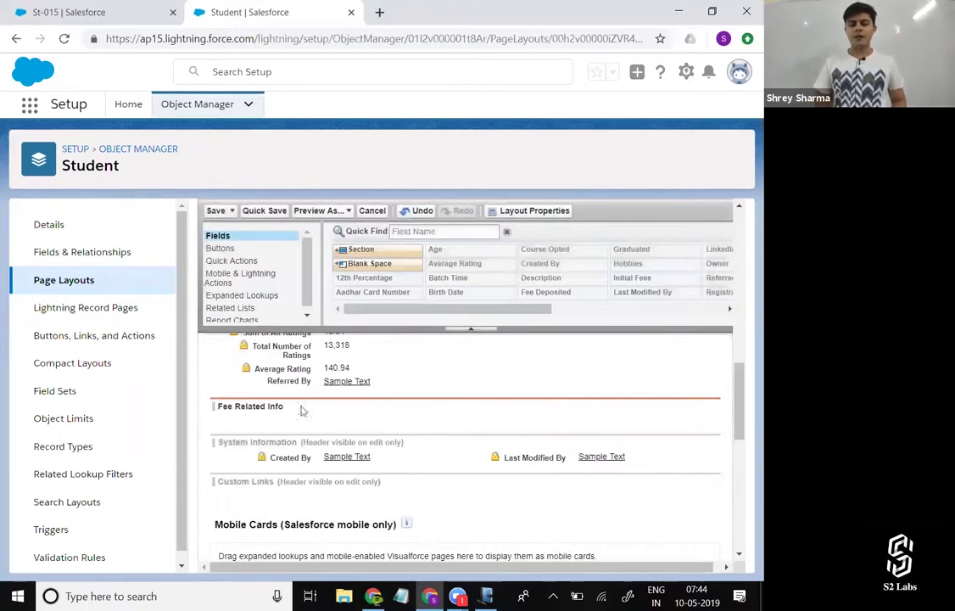
scroll(460, 405, "up", 10)
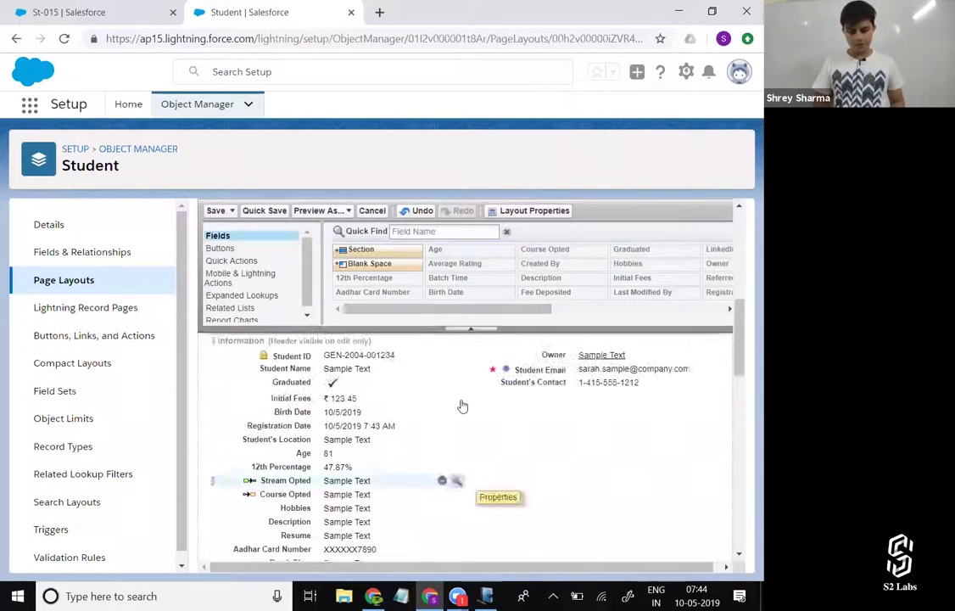
left_click_drag(379, 397, 386, 538)
scroll(453, 495, "up", 3)
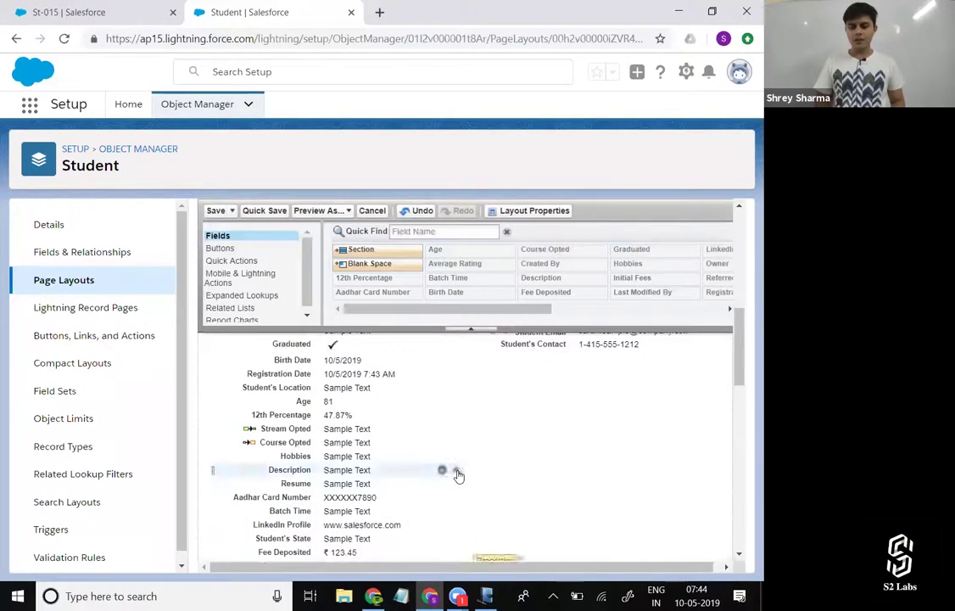
scroll(408, 430, "down", 5)
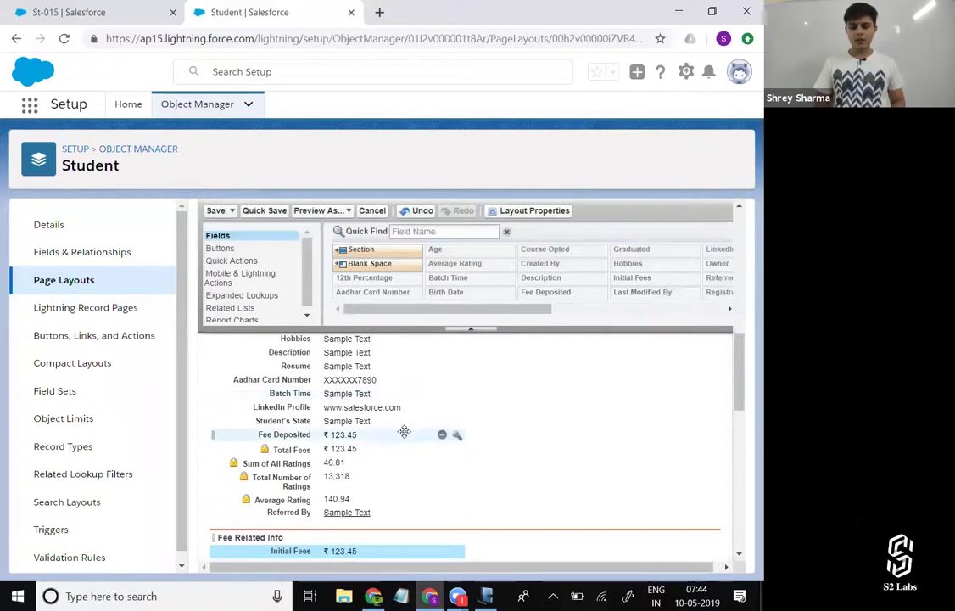
left_click_drag(365, 434, 561, 551)
left_click_drag(278, 377, 380, 505)
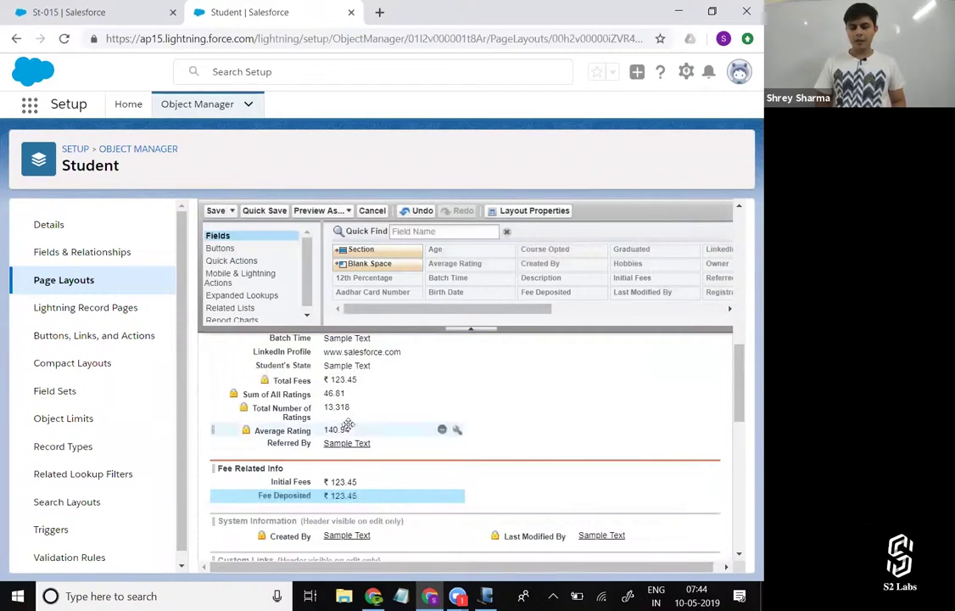
left_click_drag(291, 379, 514, 469)
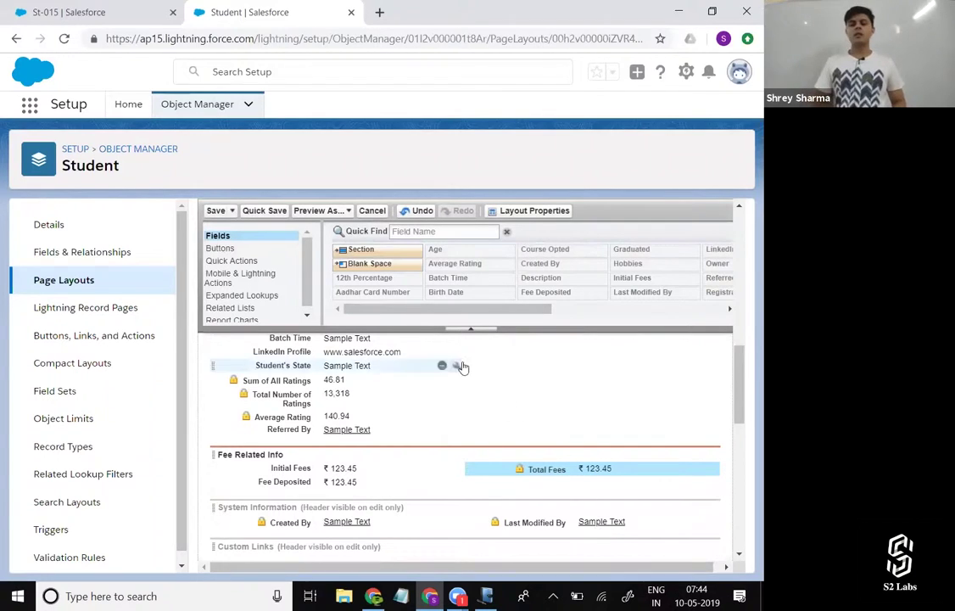
left_click_drag(394, 253, 348, 494)
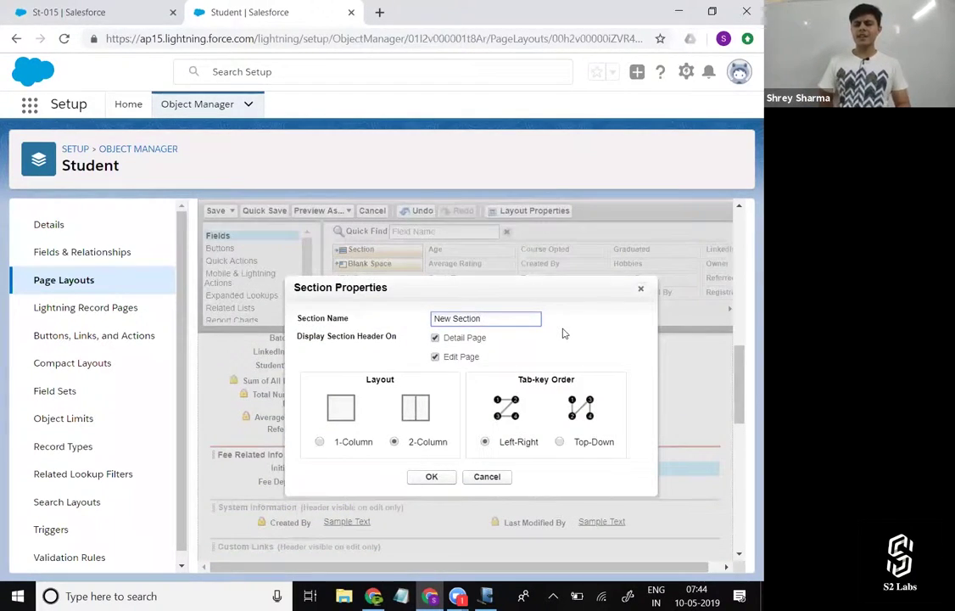
- Create a new section named 'Rating Section' below Fee Related Info
left_click_drag(434, 318, 563, 331)
key("BackSpace")
type("Rating Sect")
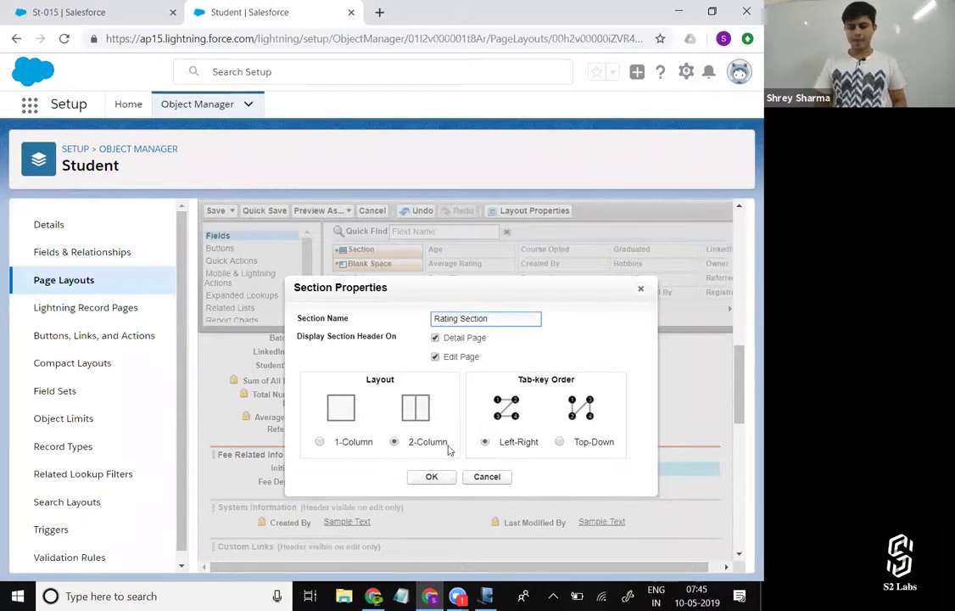
left_click(432, 476)
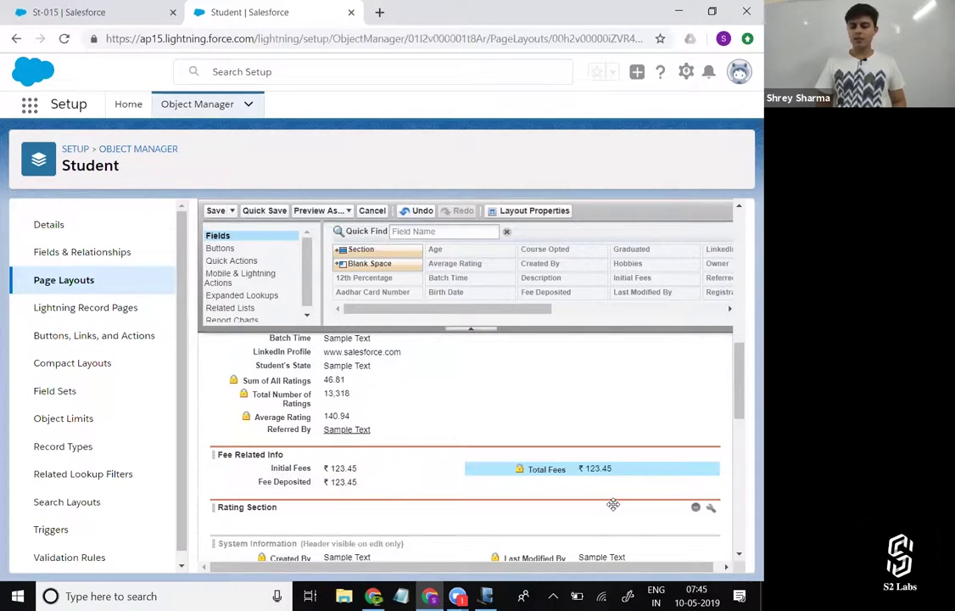
- Rename the new section to 'Rating Related Info' in its properties
left_click(711, 506)
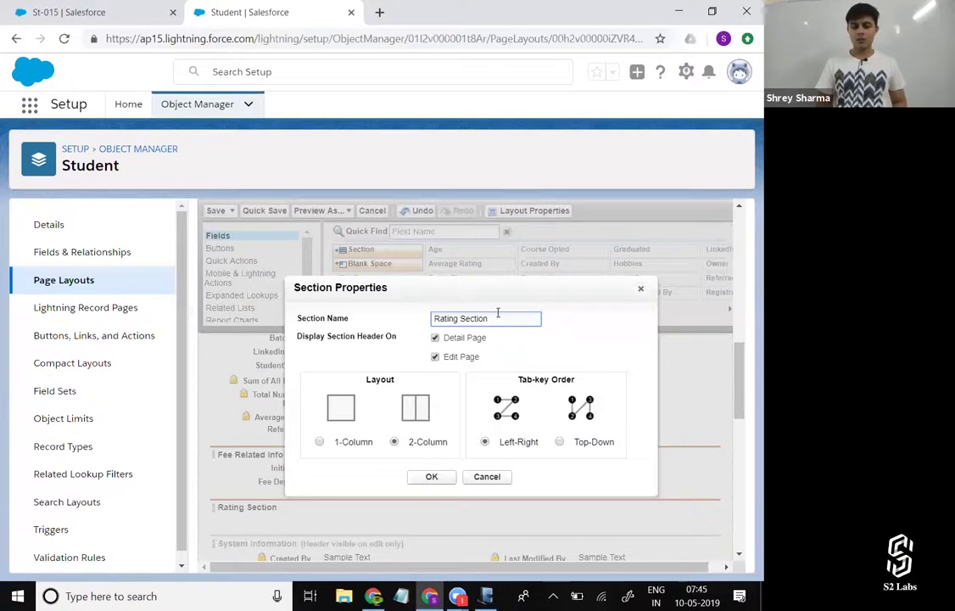
key("BackSpace")
key("BackSpace")
key("BackSpace")
key("BackSpace")
key("BackSpace")
key("BackSpace")
key("BackSpace")
type("Relate")
key("Return")
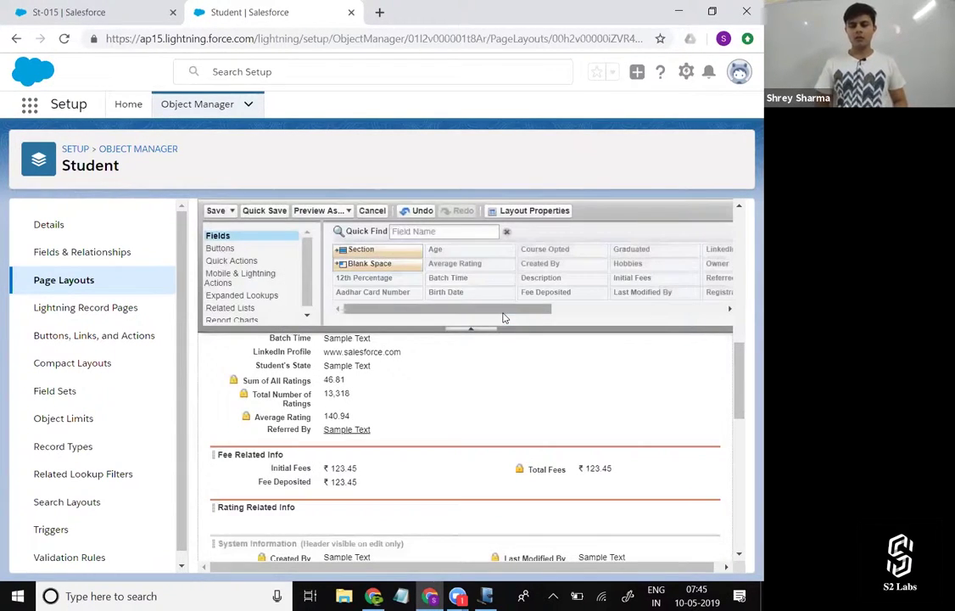
scroll(464, 441, "up", 1)
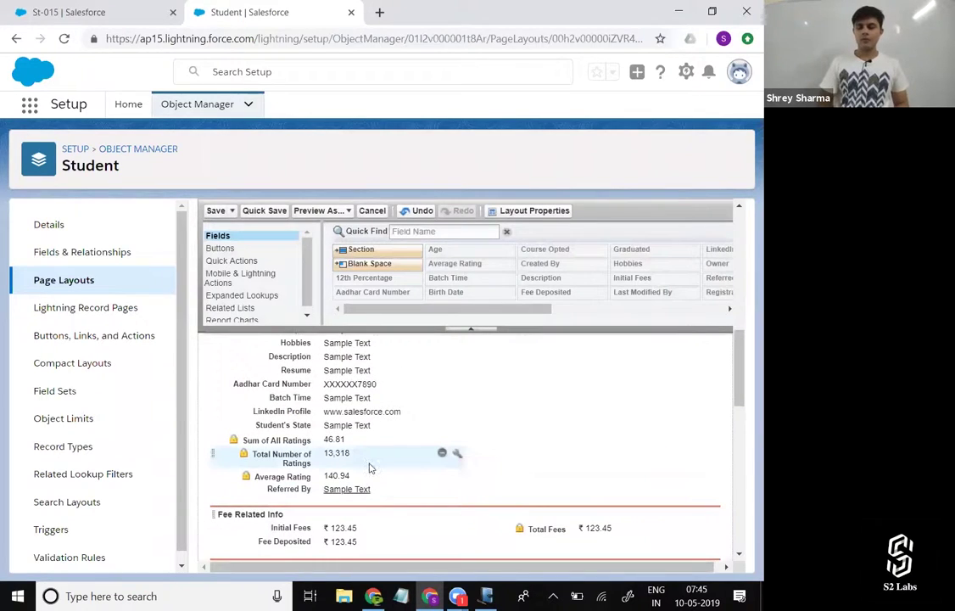
scroll(365, 424, "down", 2)
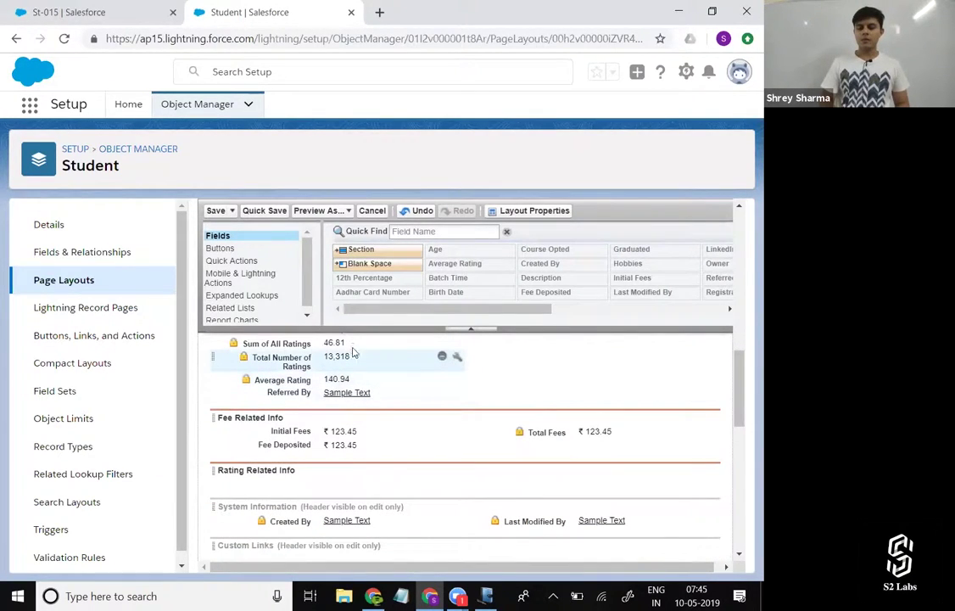
- Move Sum of All Ratings, Total Number of Ratings and Average Rating into Rating Related Info
left_click_drag(351, 343, 339, 486)
left_click_drag(342, 339, 341, 480)
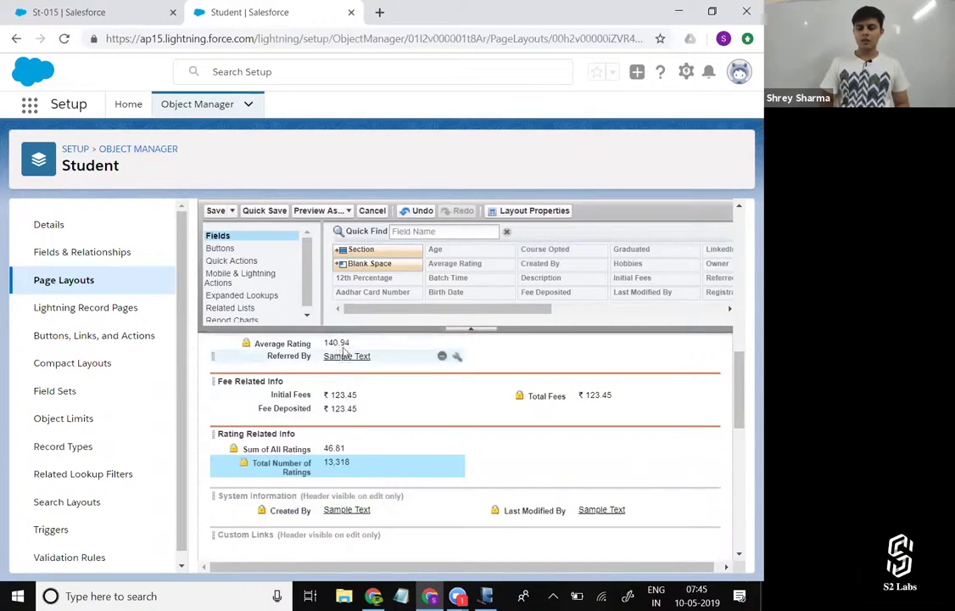
left_click_drag(342, 344, 548, 446)
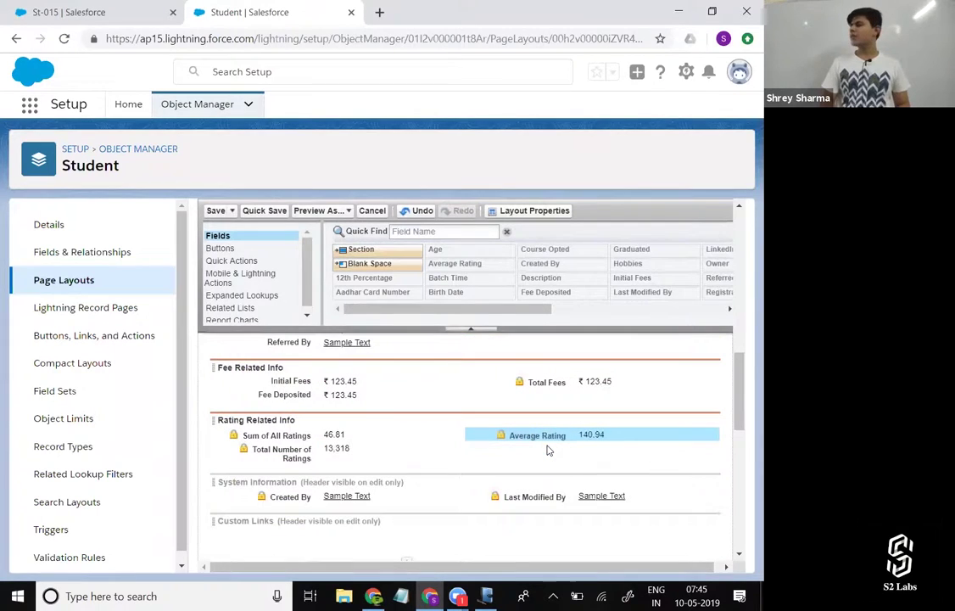
- Remove Sum of All Ratings and Total Number of Ratings, and shift Average Rating left
left_click(314, 446)
left_click(318, 436)
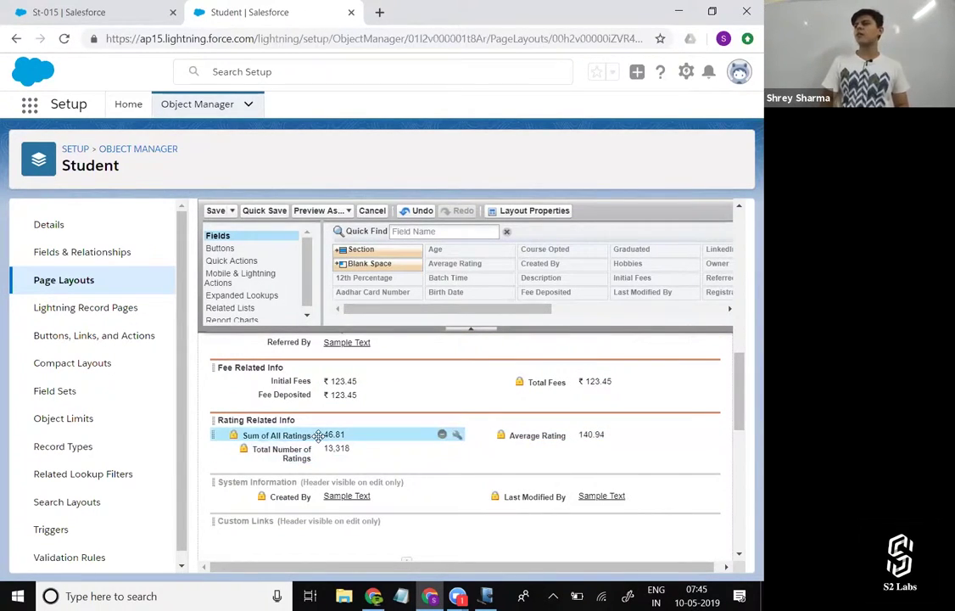
left_click_drag(318, 436, 424, 264)
left_click_drag(346, 434, 361, 496)
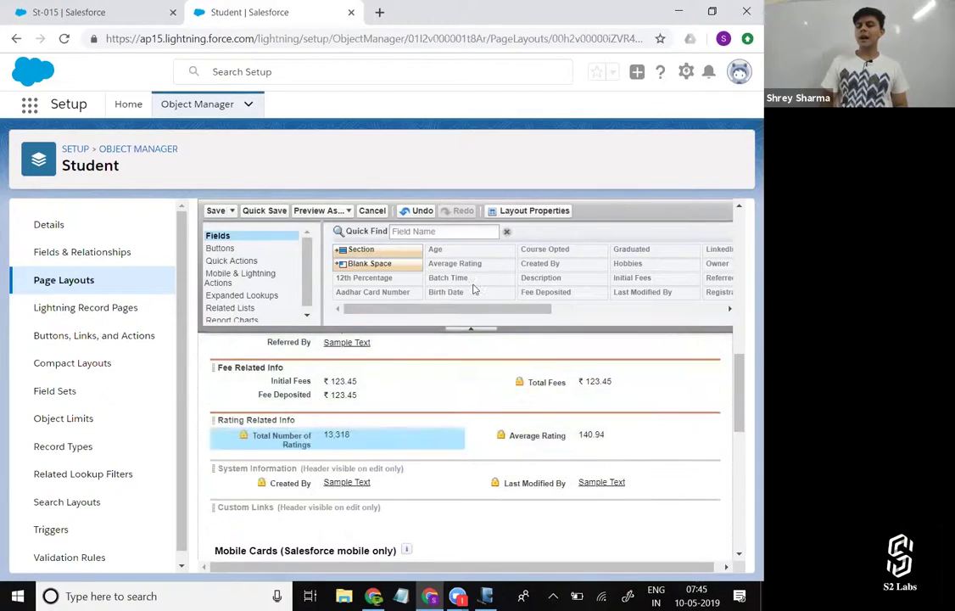
left_click(442, 435)
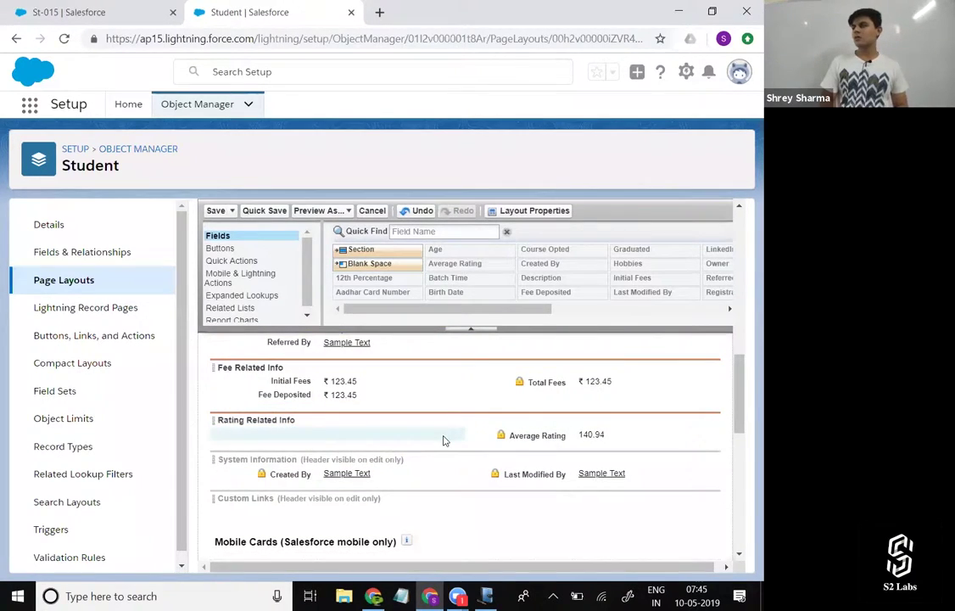
left_click_drag(573, 434, 412, 424)
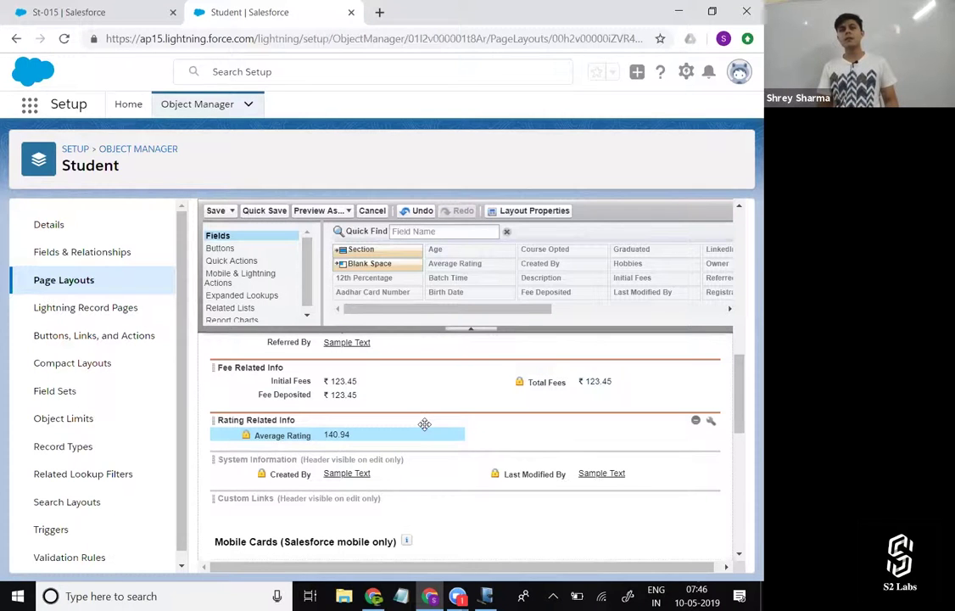
- Add a new section named 'Contact Info' below Referred By
scroll(465, 407, "up", 3)
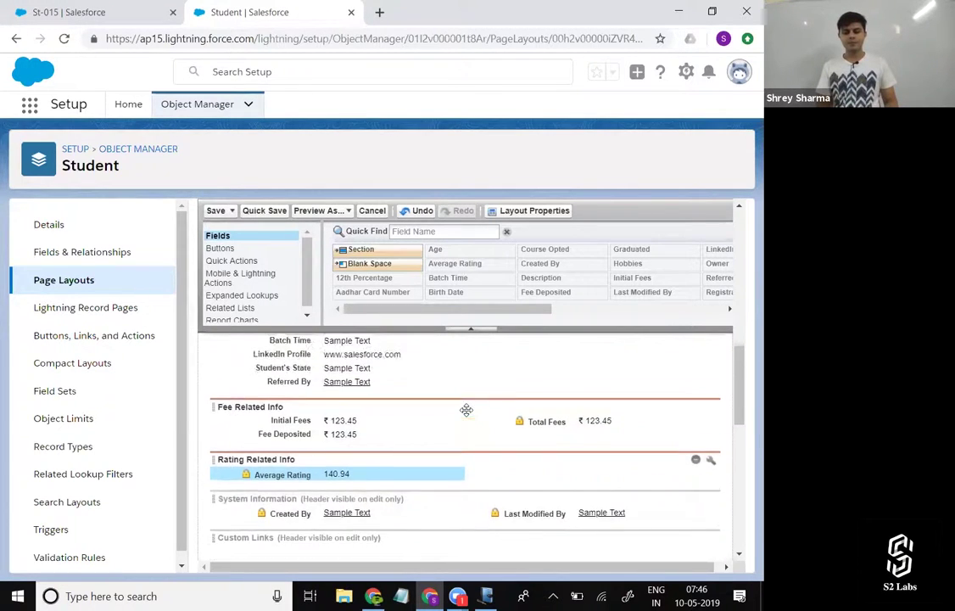
scroll(466, 410, "up", 1)
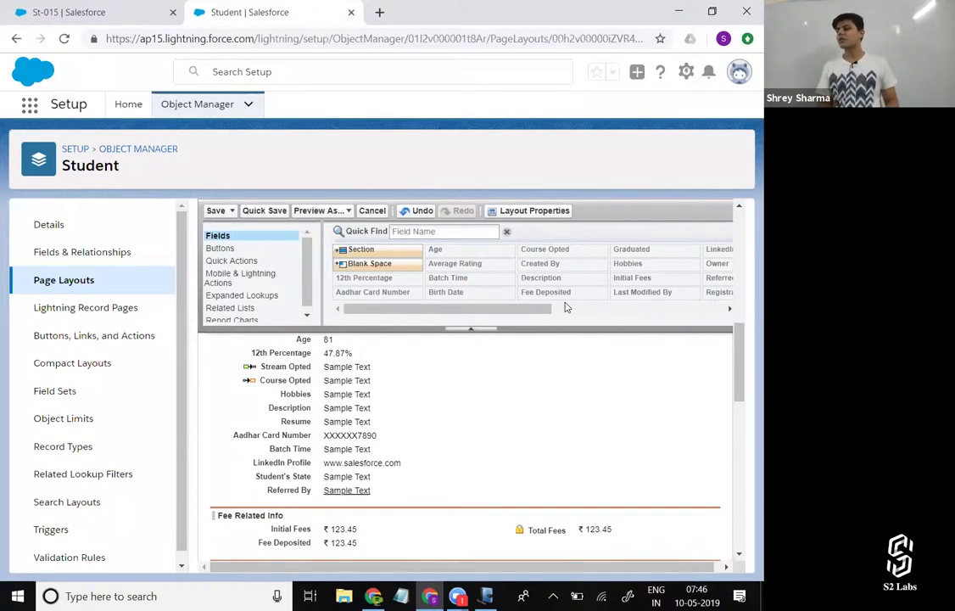
scroll(506, 461, "up", 3)
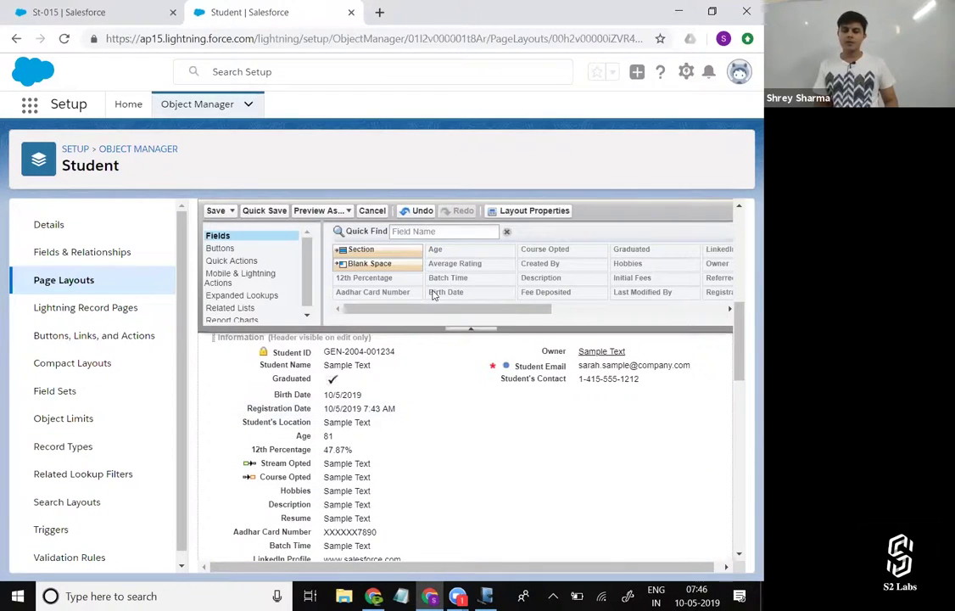
left_click_drag(397, 250, 367, 529)
key("ctrl+a")
type("Contact Info")
key("Return")
- Move fields including Aadhar Card Number and LinkedIn Profile into Contact Info
scroll(443, 416, "up", 2)
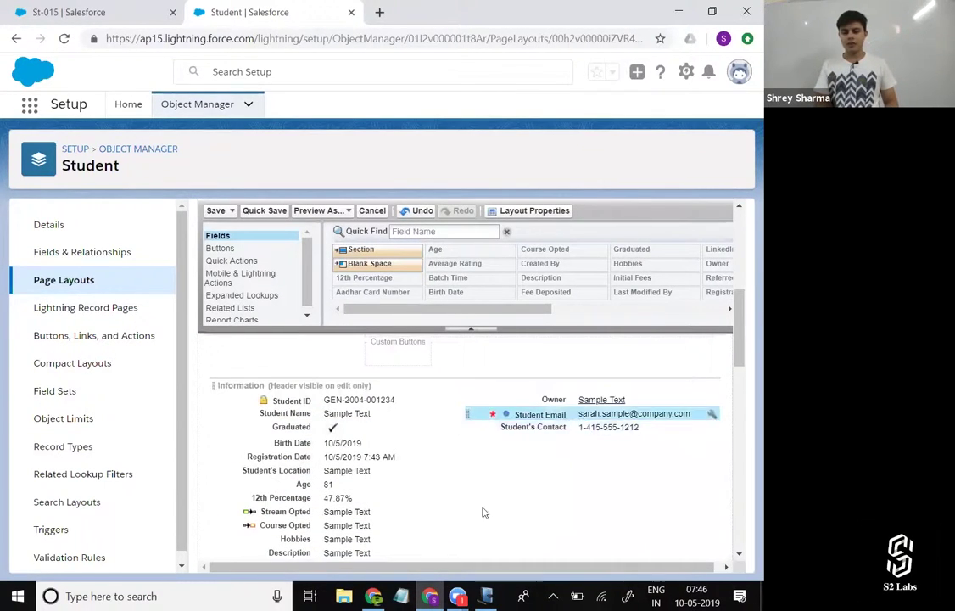
left_click_drag(466, 530, 373, 506)
scroll(469, 442, "up", 3)
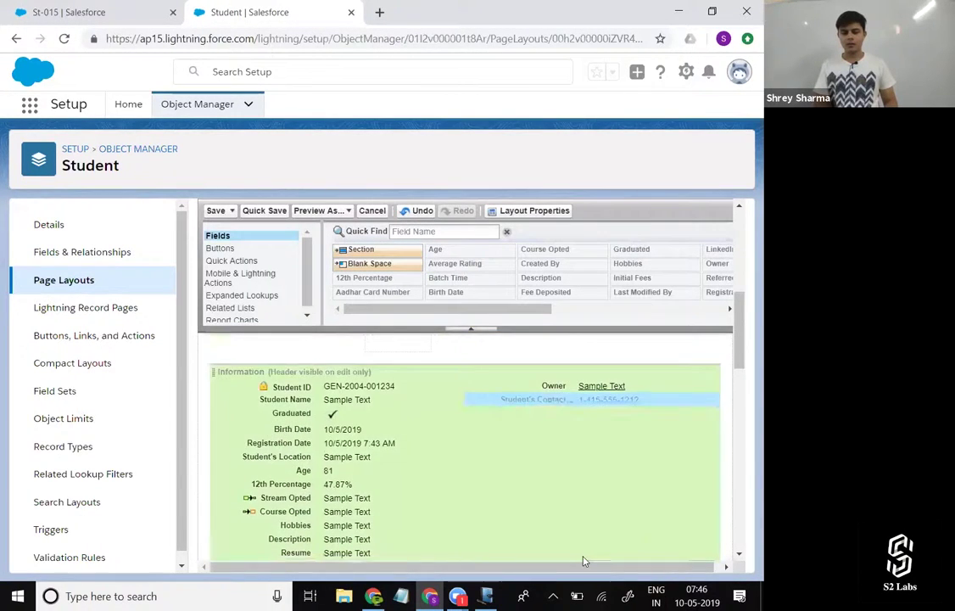
left_click_drag(584, 561, 571, 494)
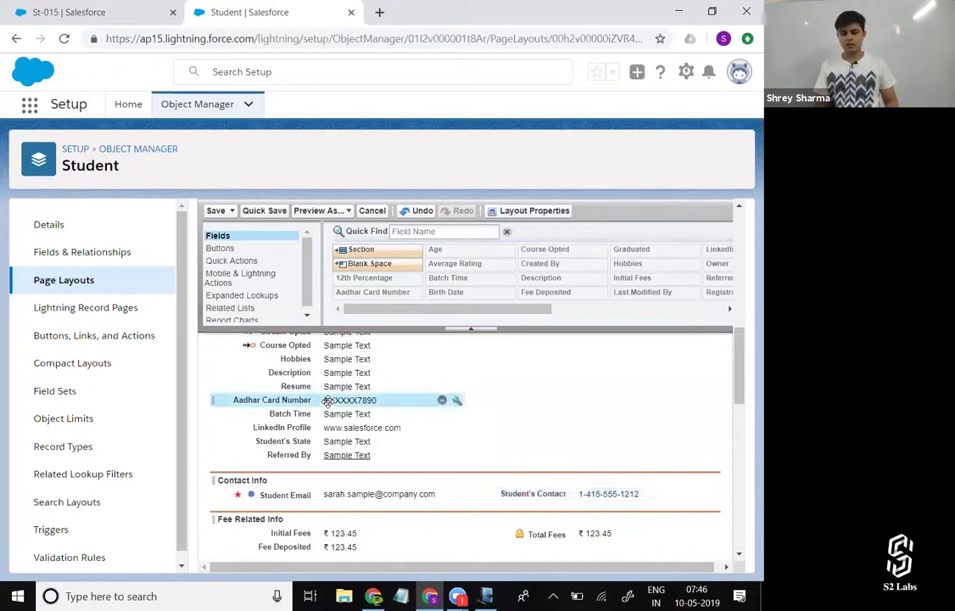
left_click_drag(327, 401, 322, 501)
left_click_drag(280, 413, 509, 488)
- Place Student's State and Birth Date in Contact Info, plus a Blank Space under Student Email
scroll(463, 447, "up", 1)
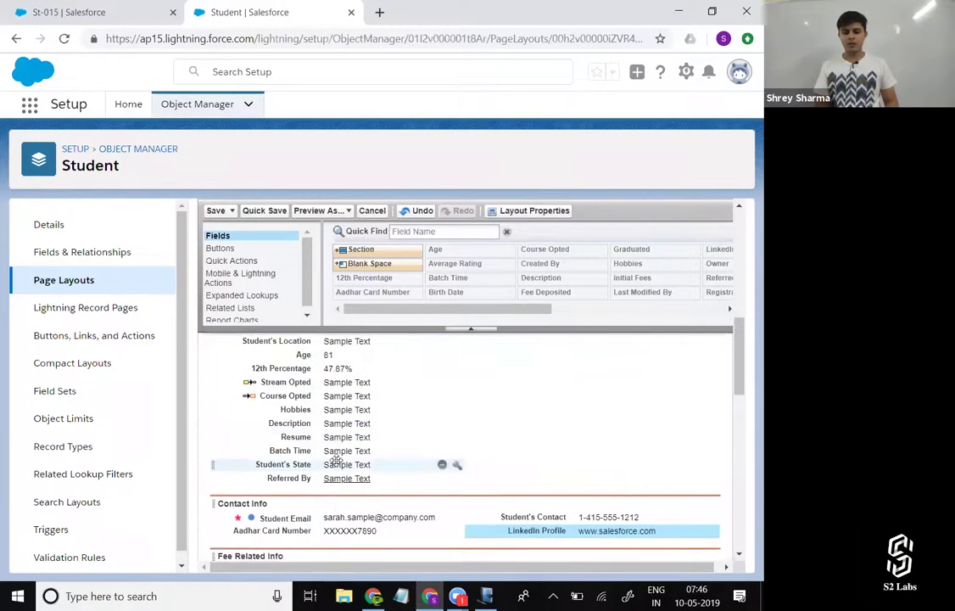
left_click_drag(336, 462, 322, 538)
scroll(400, 405, "up", 2)
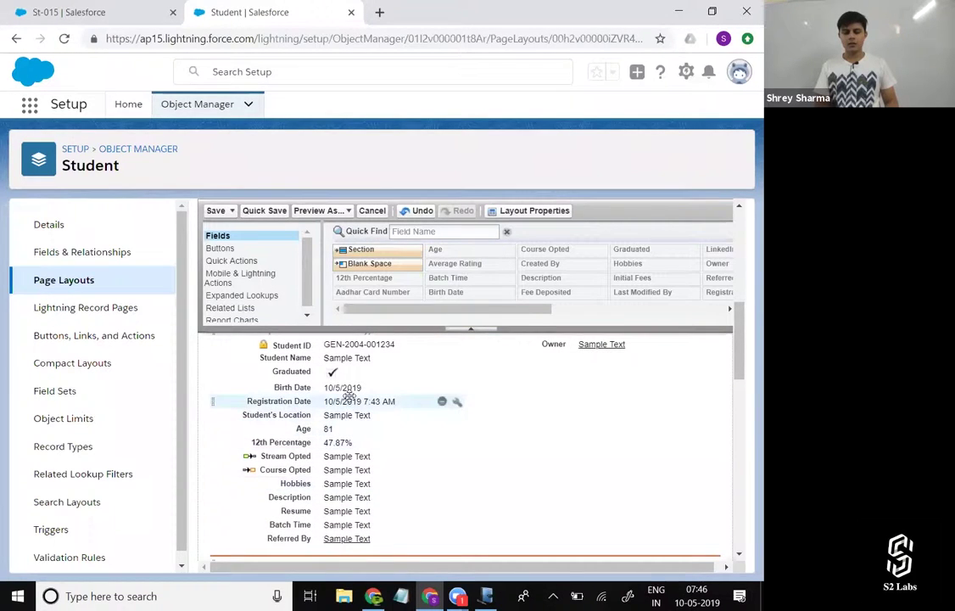
left_click_drag(351, 390, 466, 555)
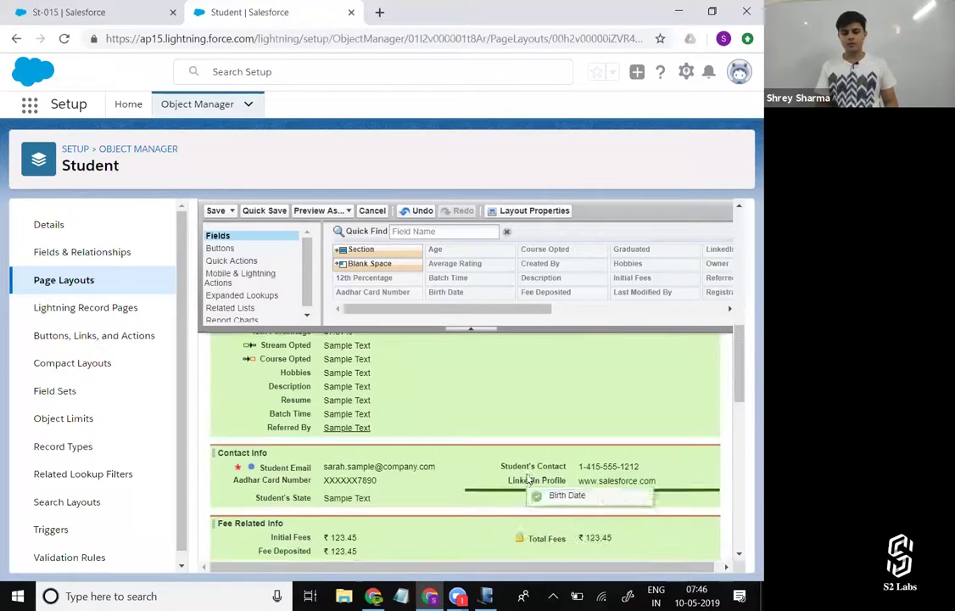
mouse_move(528, 479)
left_mouse_down()
mouse_move(529, 499)
mouse_move(527, 490)
left_mouse_up()
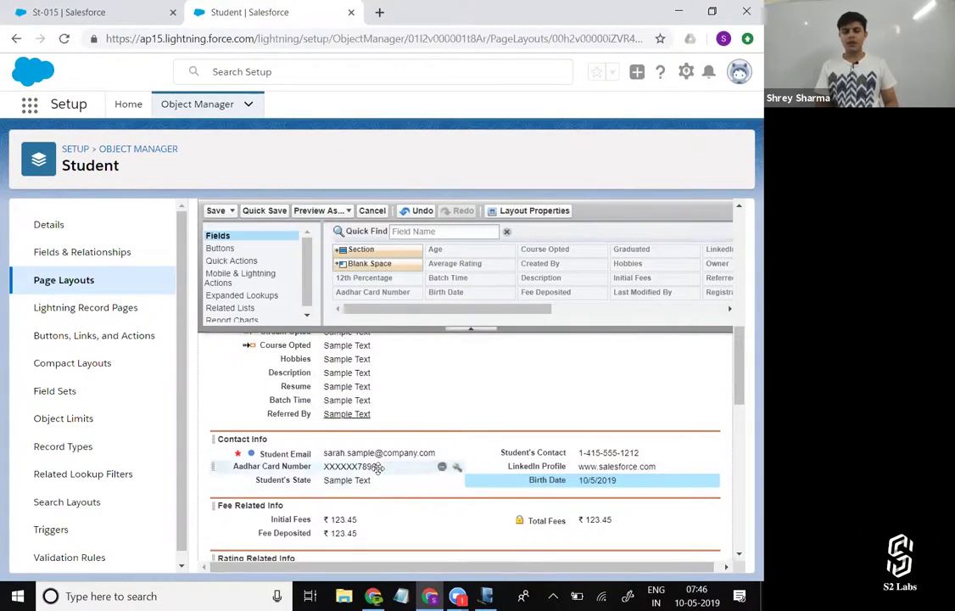
left_click_drag(370, 263, 334, 459)
- Add Blank Spaces below Aadhar Card Number, Student's Contact and LinkedIn Profile
left_click_drag(384, 264, 356, 492)
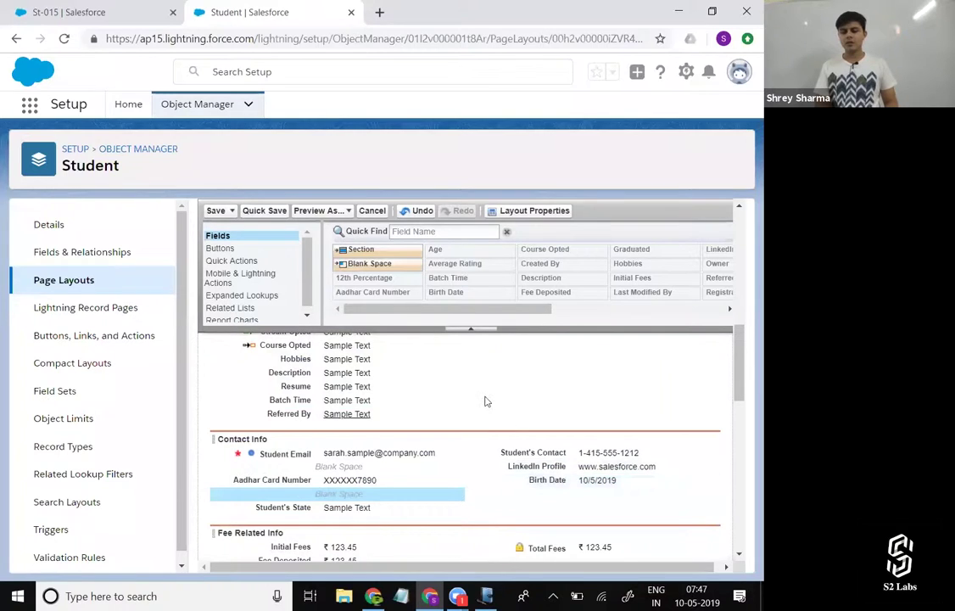
left_click_drag(391, 264, 594, 467)
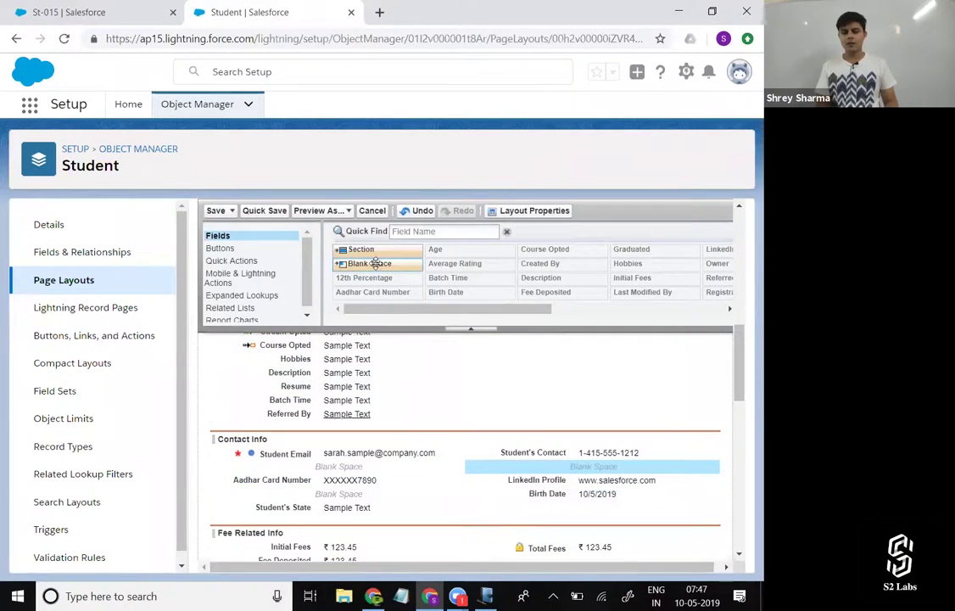
left_click_drag(376, 264, 548, 491)
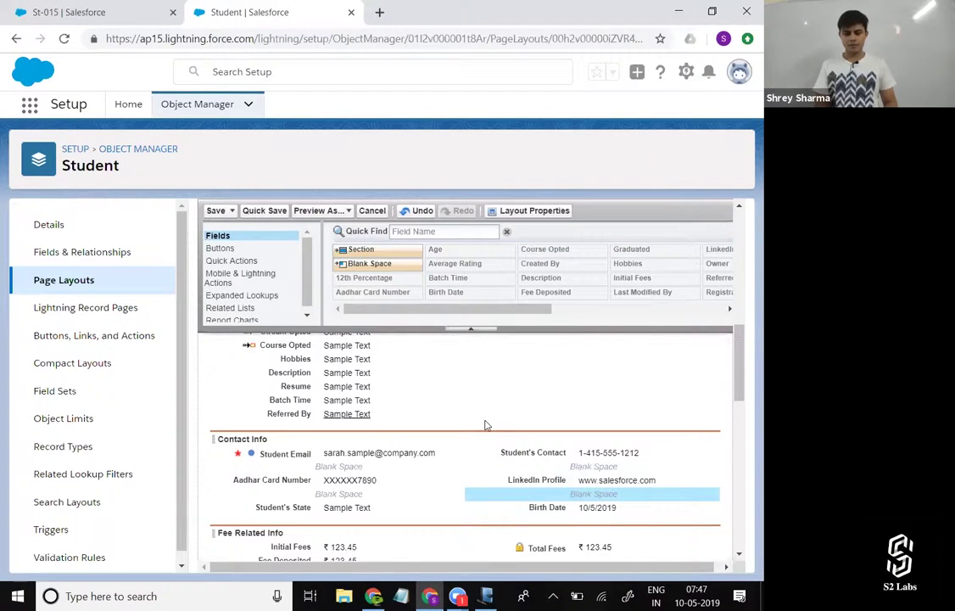
- Move Stream Opted and Course Opted to the right column under Owner, then drop in a new section
scroll(486, 424, "up", 4)
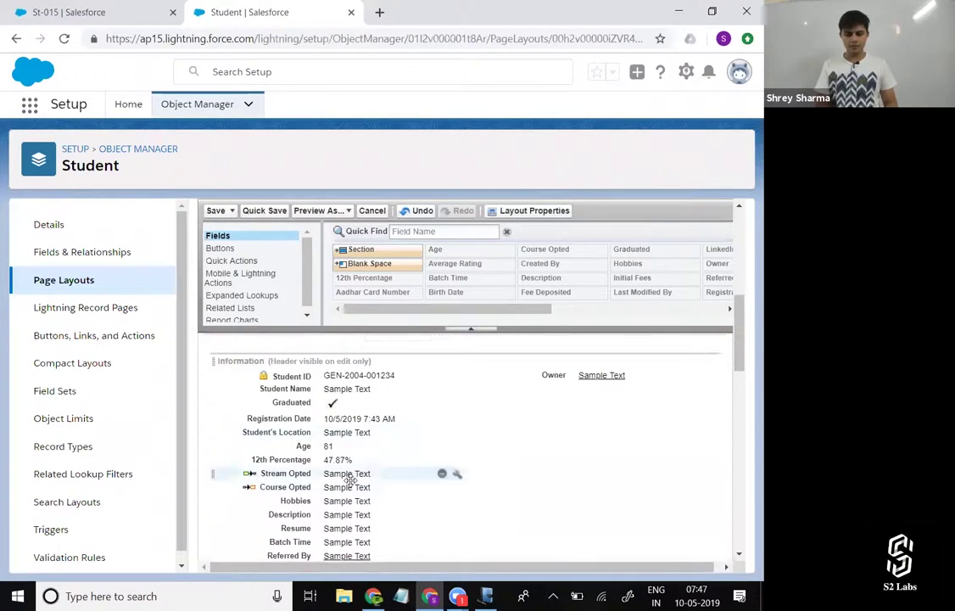
left_click_drag(347, 473, 517, 388)
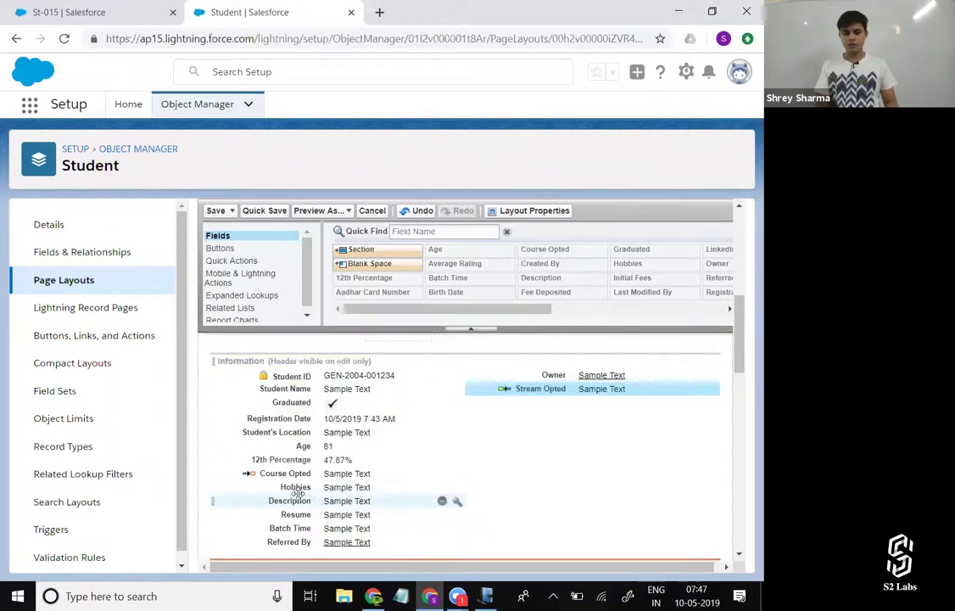
left_click_drag(320, 473, 543, 402)
left_click_drag(360, 248, 338, 456)
scroll(357, 401, "up", 1)
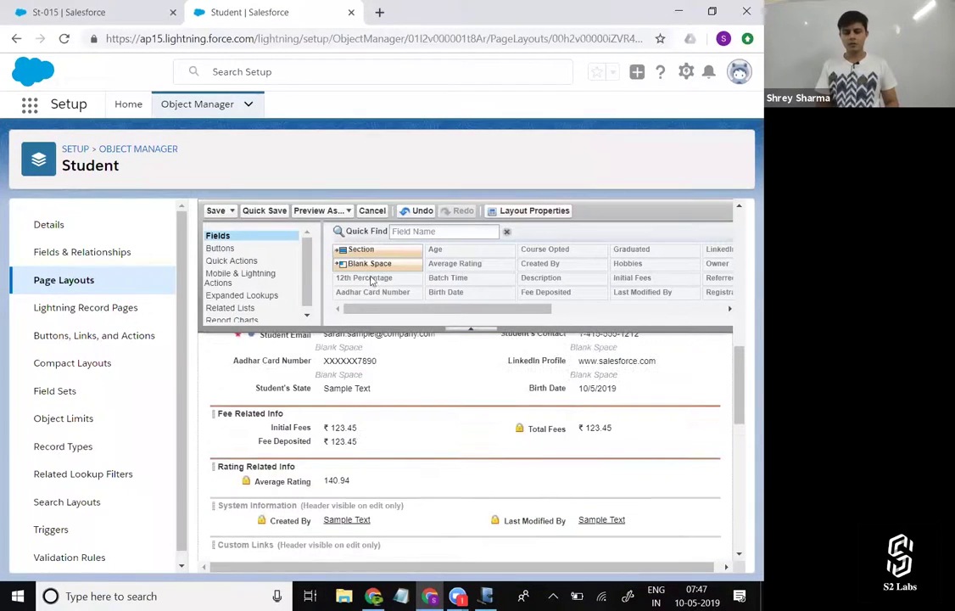
- Add an 'Additional Info' section below Rating Related Info containing the Hobbies field
left_click_drag(371, 245, 346, 492)
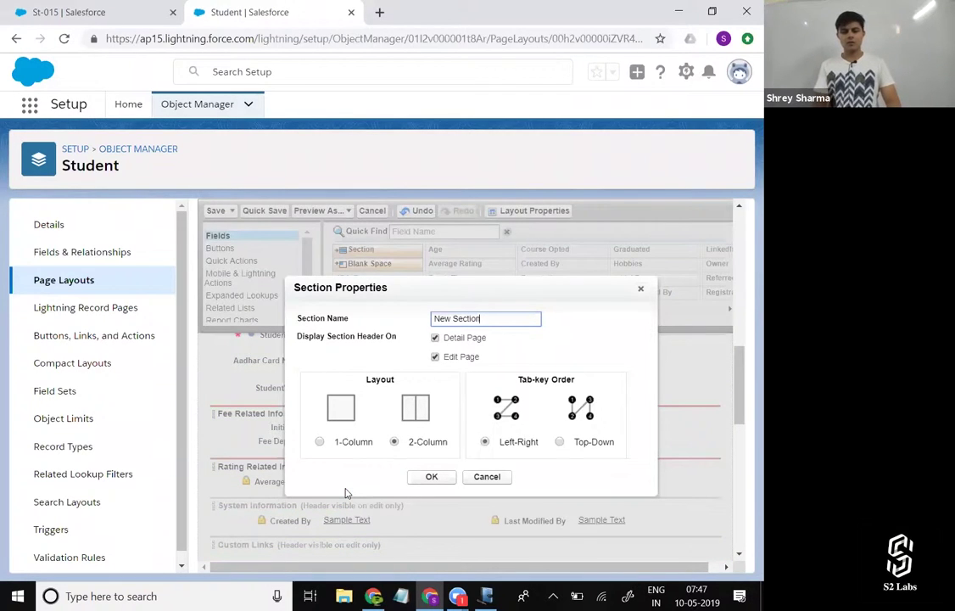
type("Additional Info")
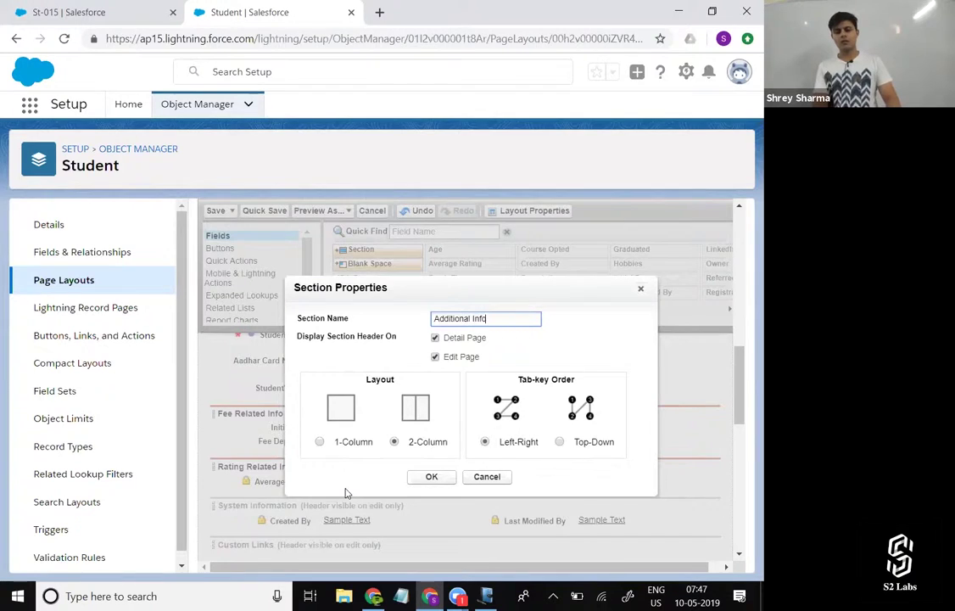
key("Return")
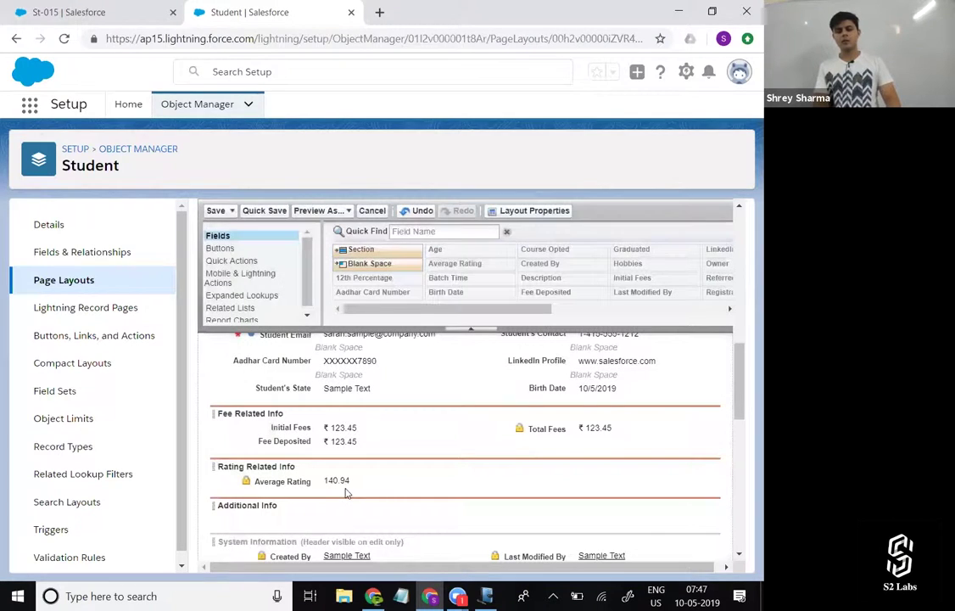
scroll(397, 496, "down", 2)
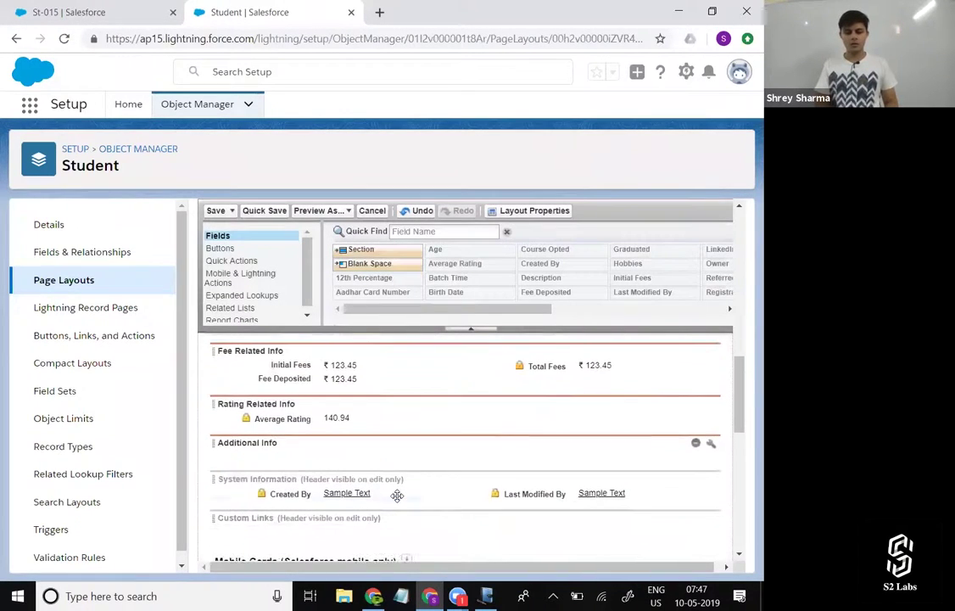
scroll(405, 373, "up", 6)
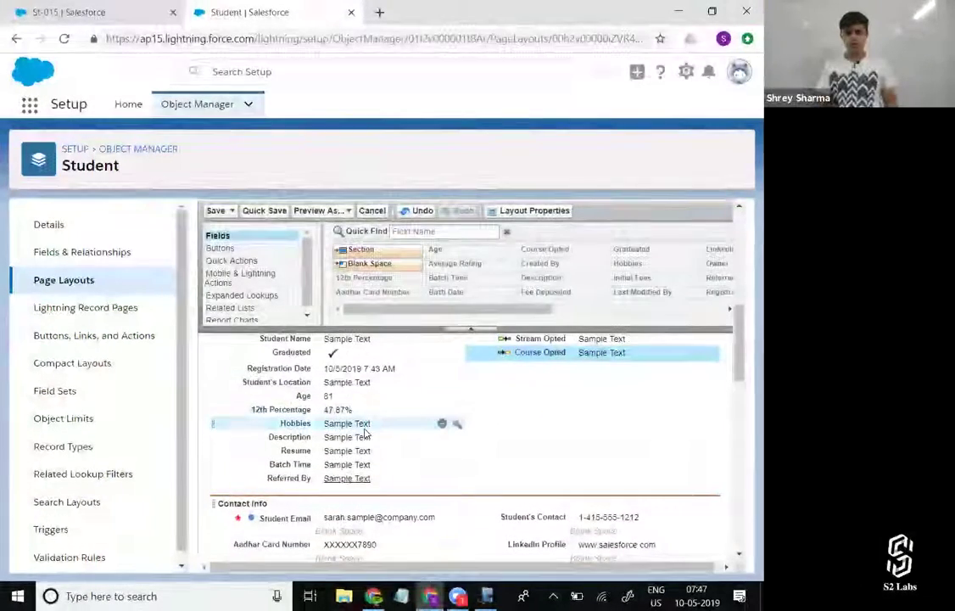
left_click_drag(365, 422, 357, 522)
scroll(401, 454, "up", 3)
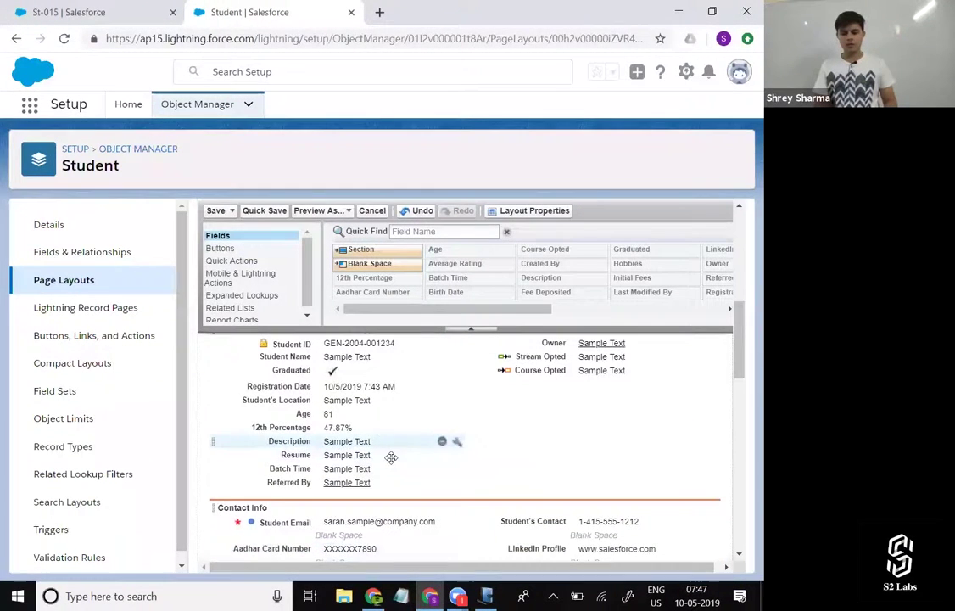
scroll(390, 454, "down", 5)
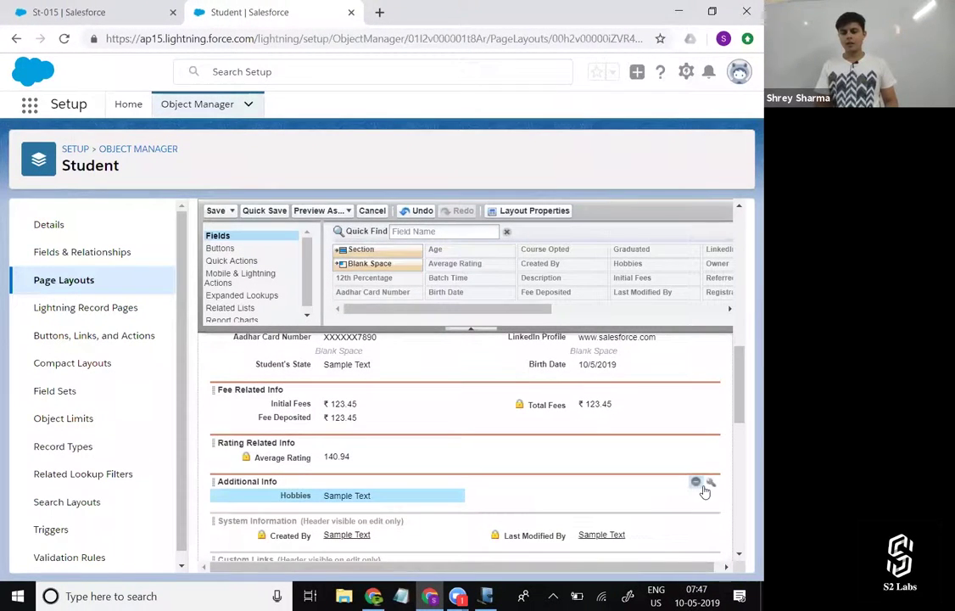
- Set the Additional Info section layout to 1-Column
left_click(710, 484)
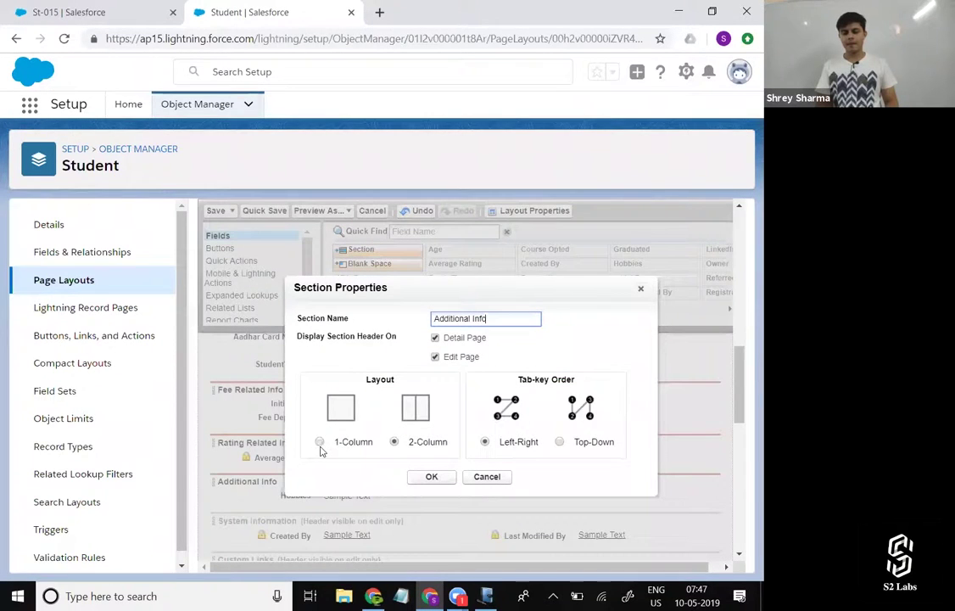
left_click(320, 443)
left_click(434, 477)
scroll(491, 499, "down", 2)
scroll(493, 500, "up", 1)
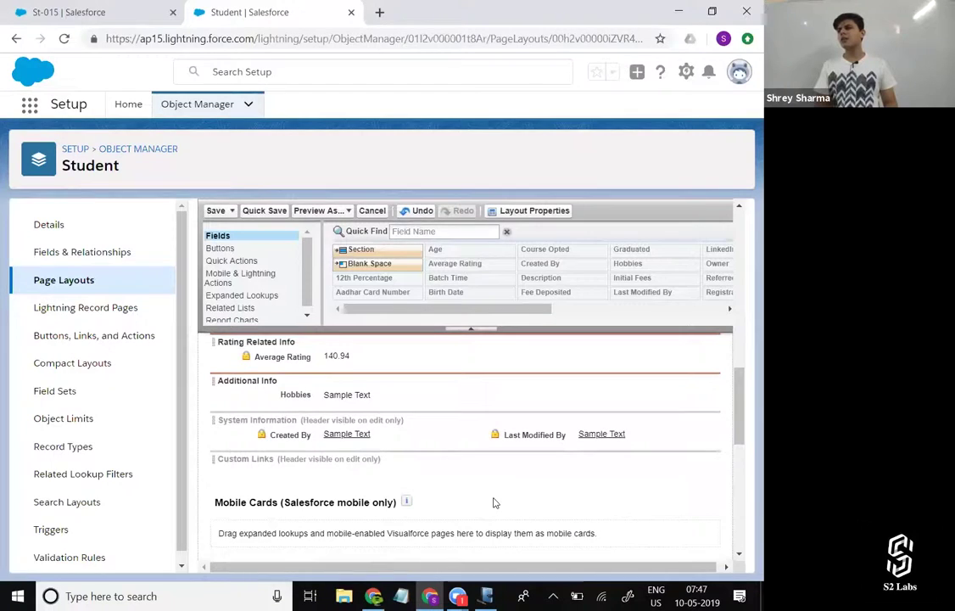
- Move Description and Resume down out of the Information section
scroll(496, 503, "up", 1)
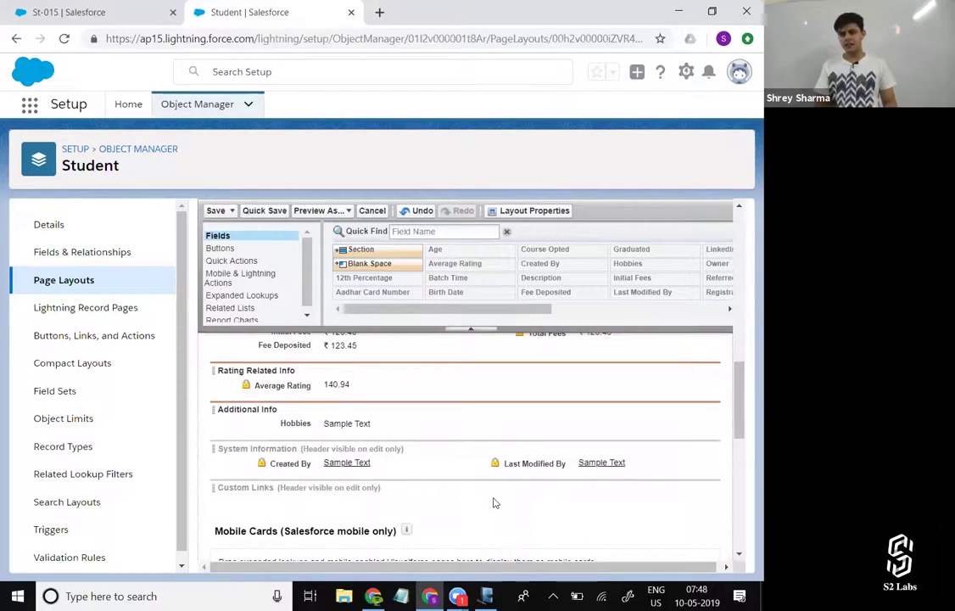
scroll(494, 503, "up", 5)
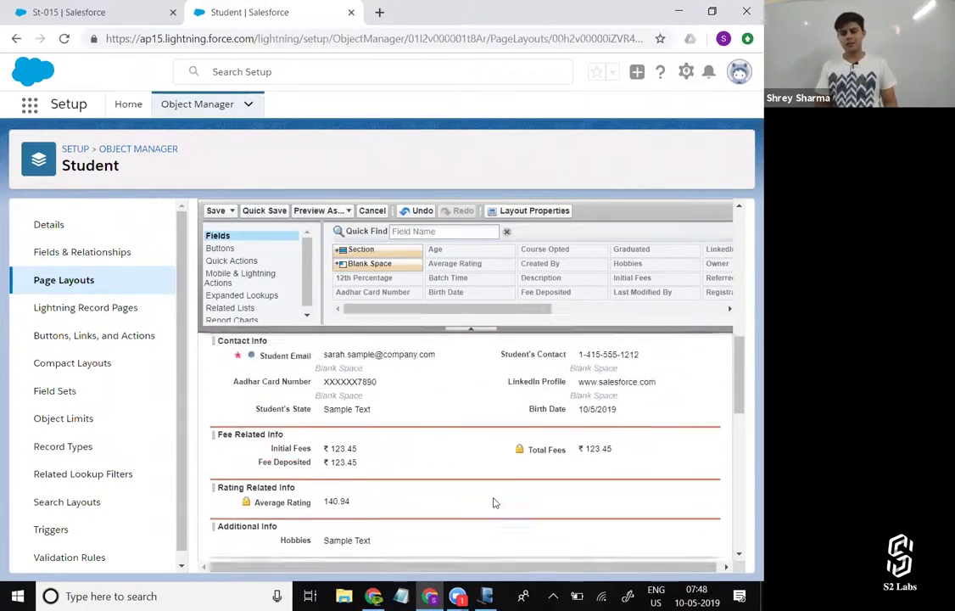
scroll(390, 424, "up", 2)
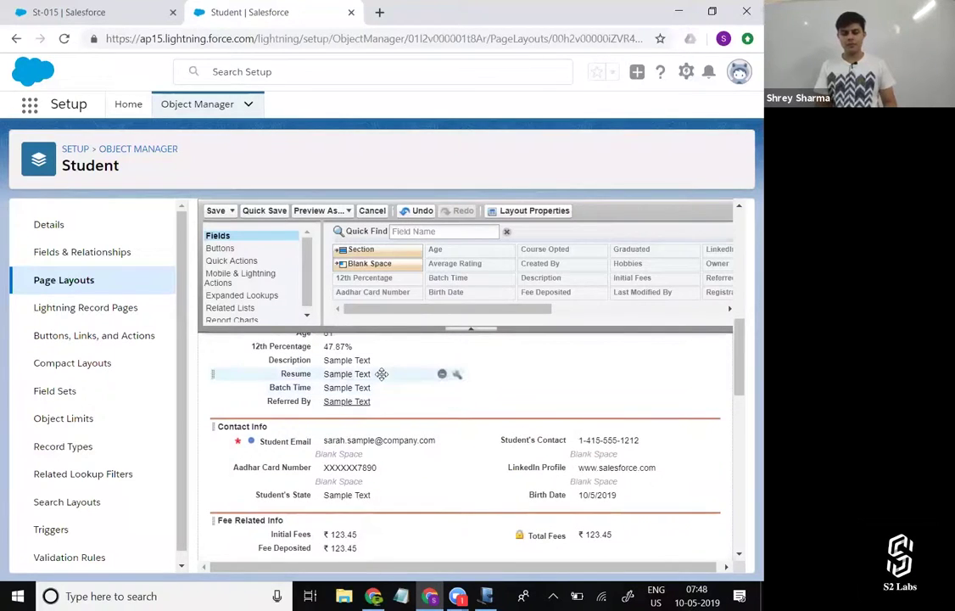
left_click_drag(377, 363, 392, 518)
scroll(399, 470, "up", 5)
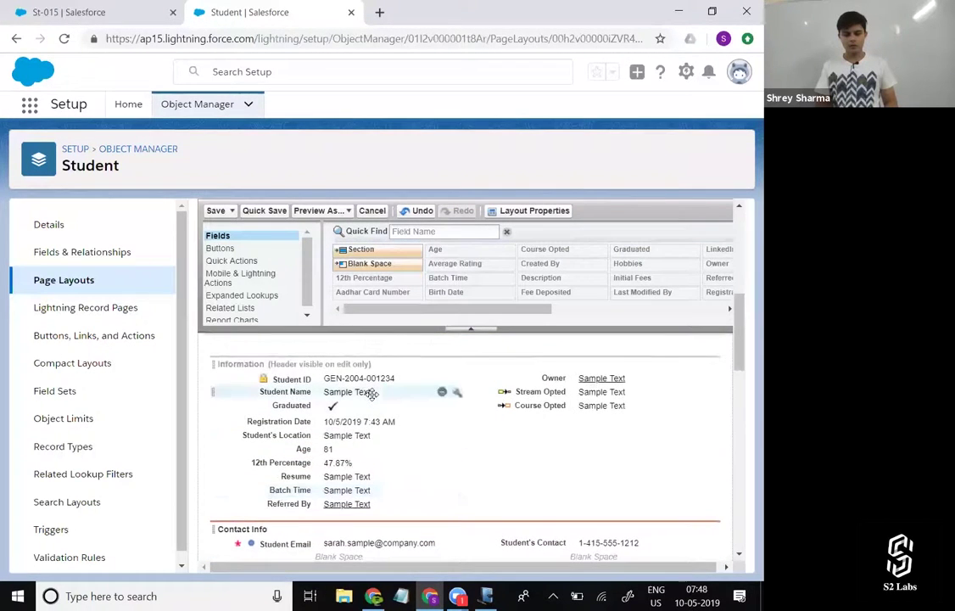
scroll(372, 393, "down", 1)
left_click_drag(359, 425, 419, 515)
- Put 12th Percentage and Batch Time on the right, with Blank Spaces under Owner and Course Opted
scroll(418, 516, "up", 7)
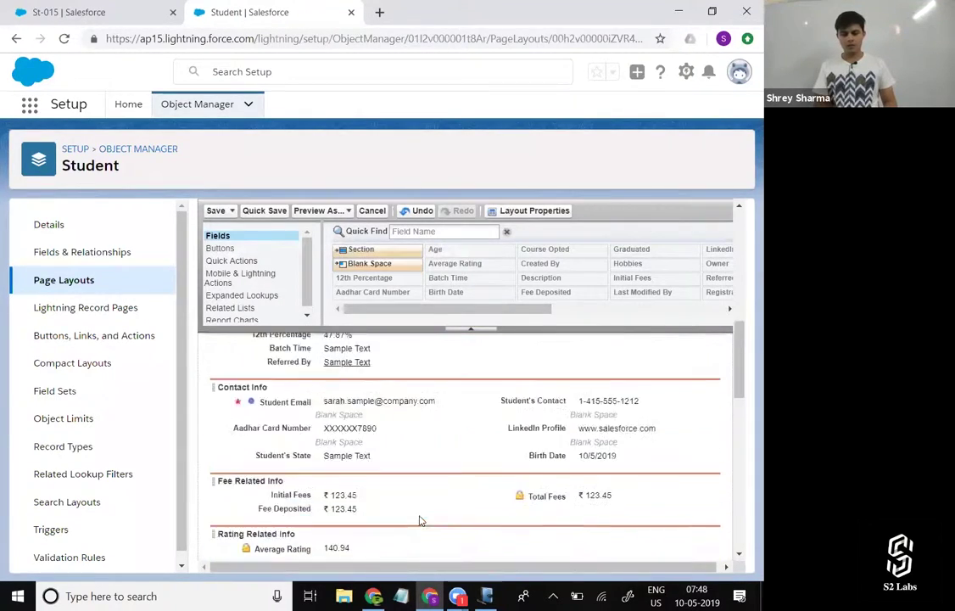
scroll(419, 516, "down", 3)
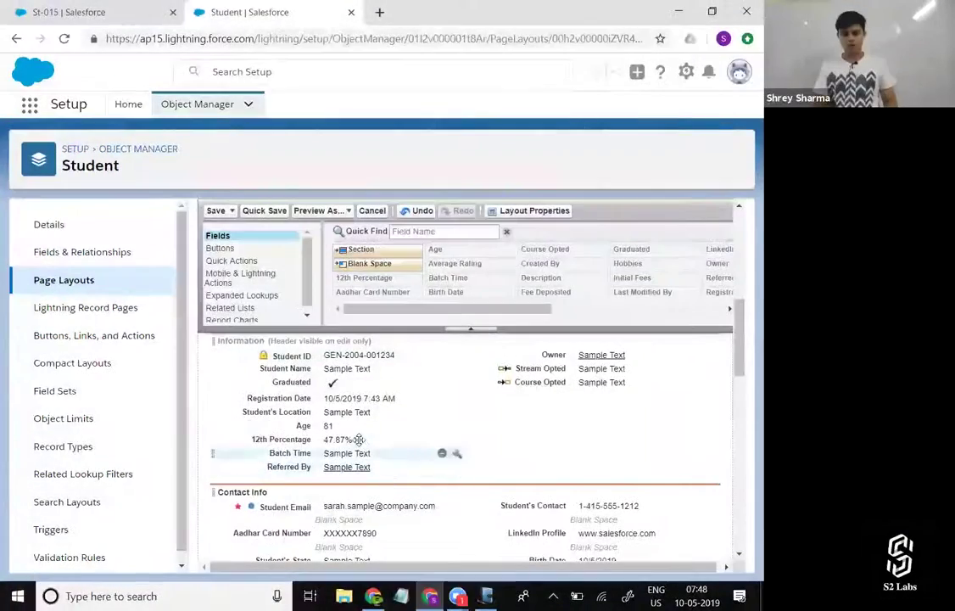
left_click_drag(365, 438, 543, 399)
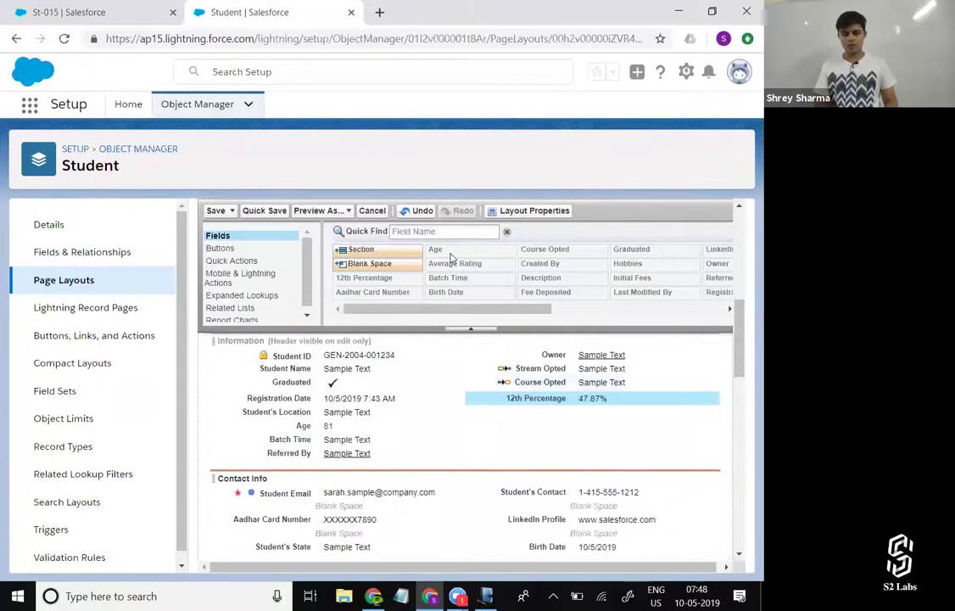
left_click_drag(366, 261, 526, 424)
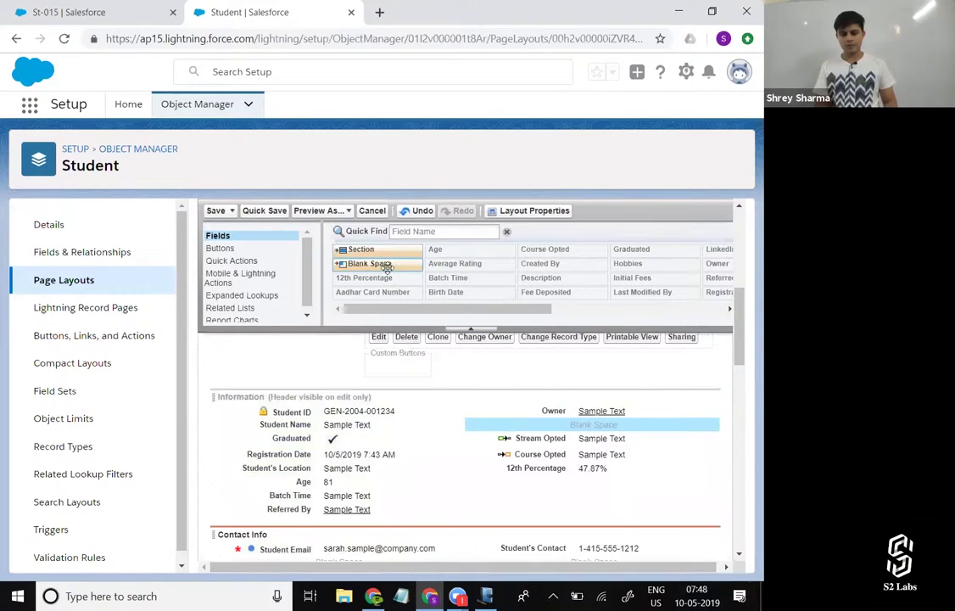
left_click_drag(373, 263, 512, 468)
left_click_drag(433, 501, 471, 500)
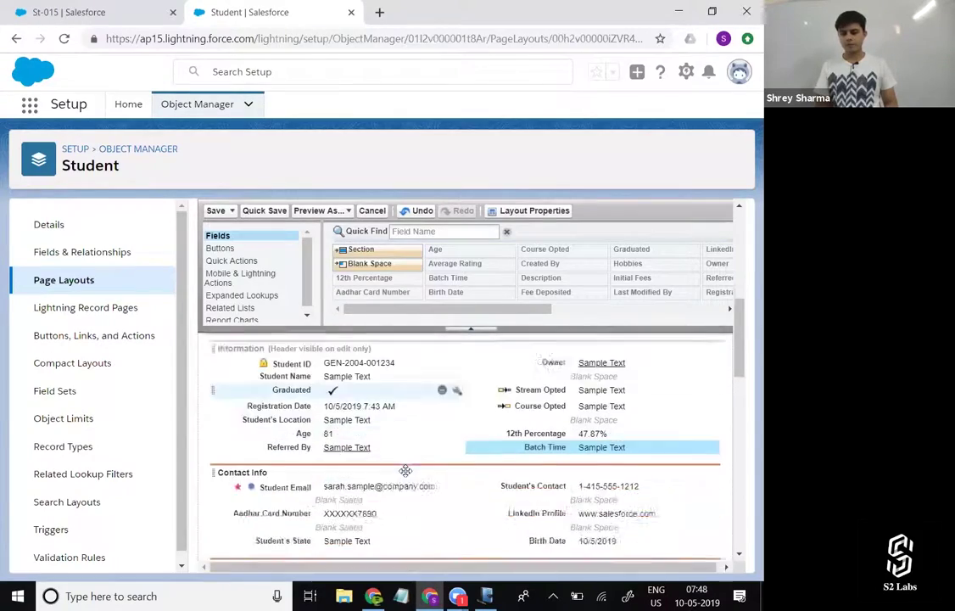
- Save the reorganised Student page layout
scroll(405, 471, "up", 5)
scroll(405, 475, "down", 3)
scroll(406, 475, "down", 10)
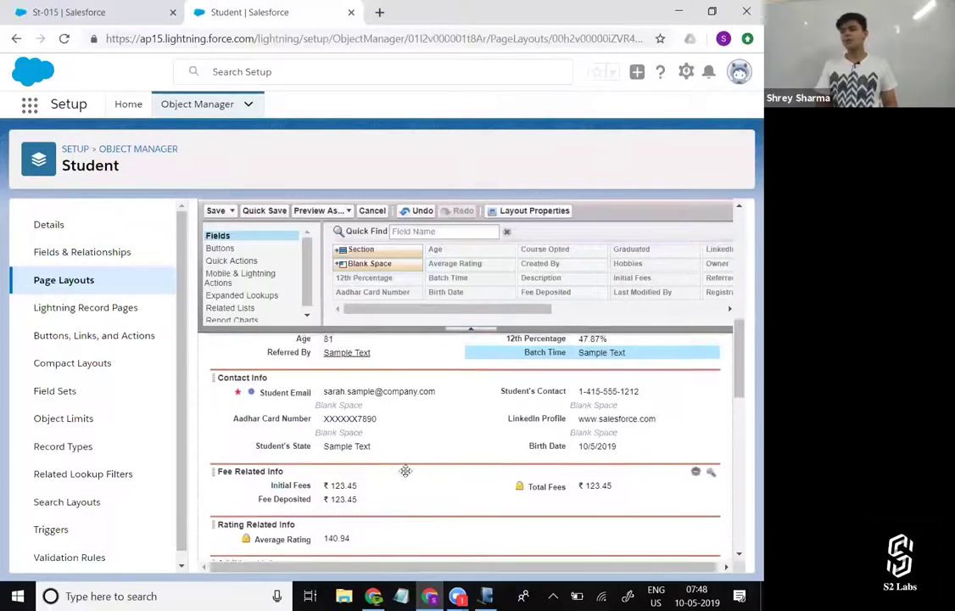
scroll(406, 471, "up", 2)
left_click(215, 210)
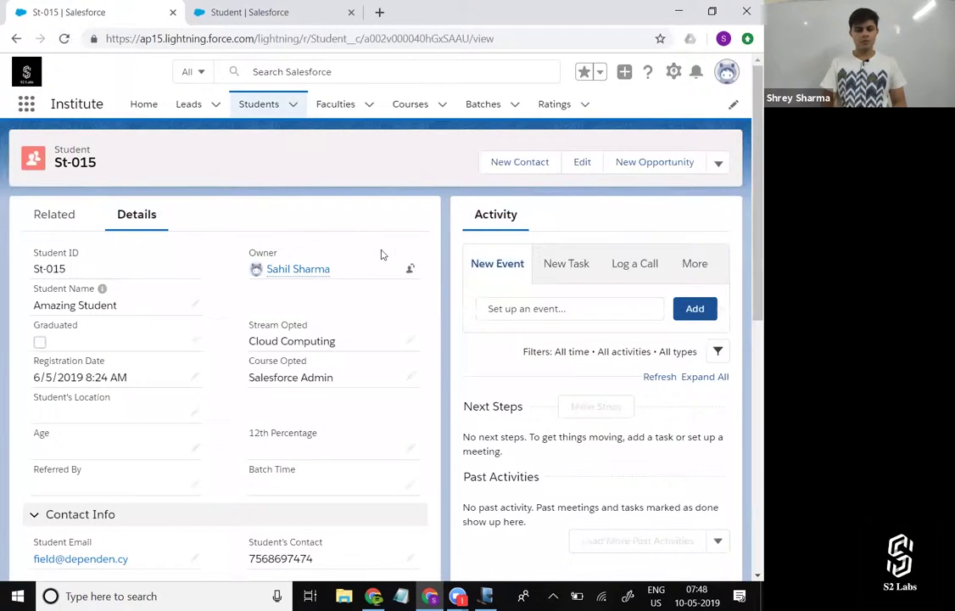
- Collapse the Contact Info, Fee Related Info, Rating Related Info and Additional Info sections
scroll(379, 252, "down", 2)
scroll(120, 186, "up", 1)
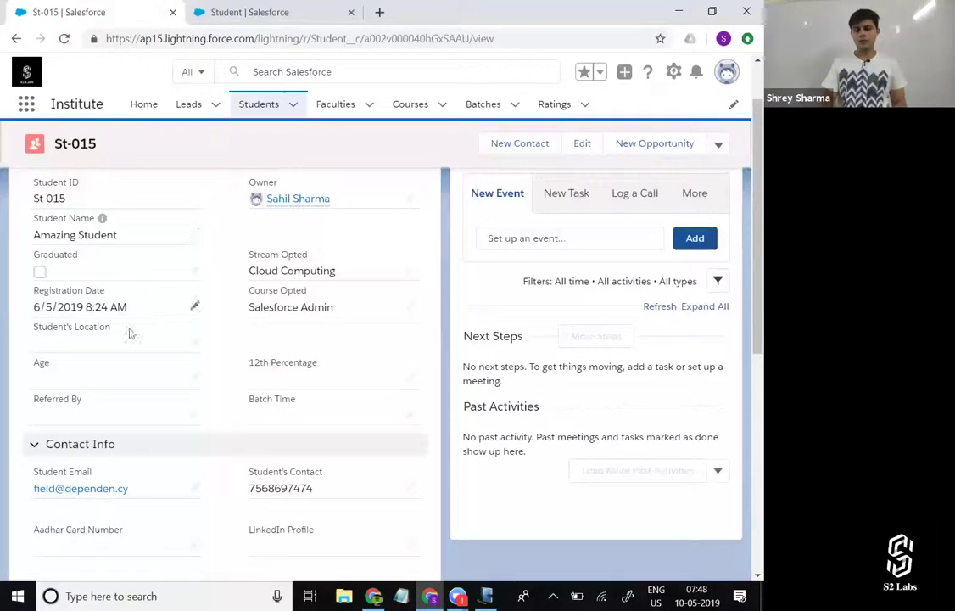
scroll(283, 286, "down", 3)
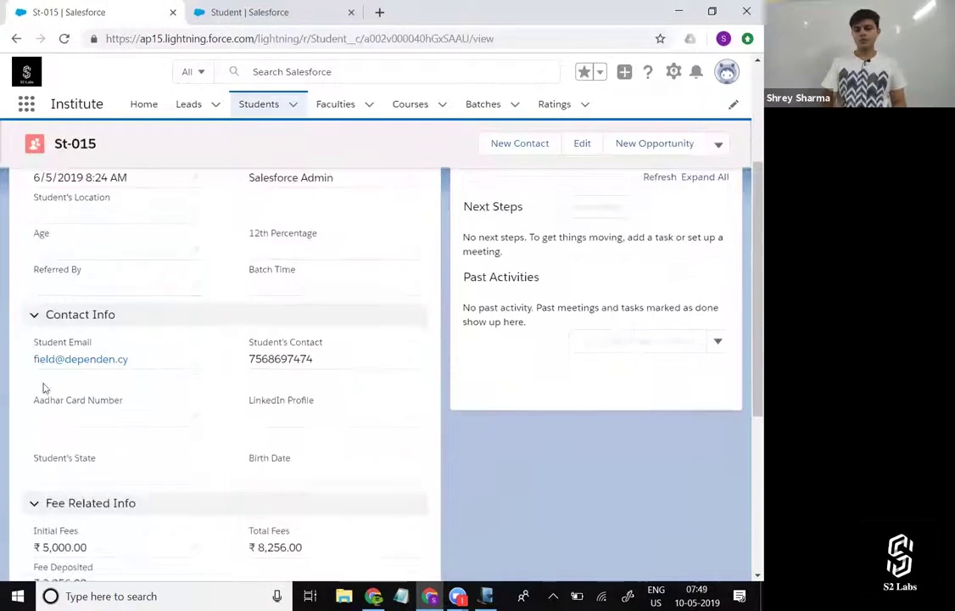
left_click(38, 316)
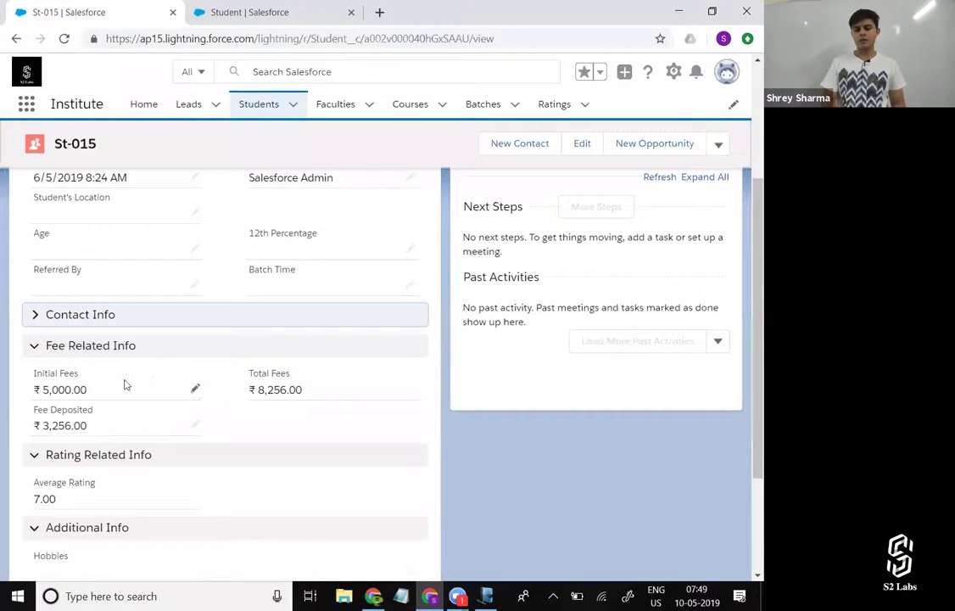
left_click(33, 348)
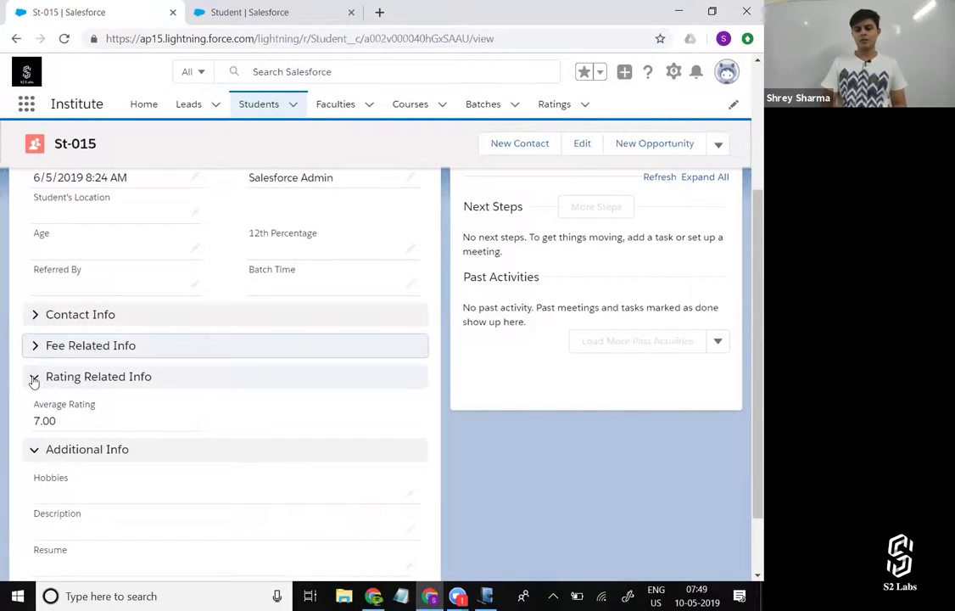
left_click(32, 379)
left_click(34, 409)
- Start a new Student record from the Students menu
scroll(216, 406, "up", 1)
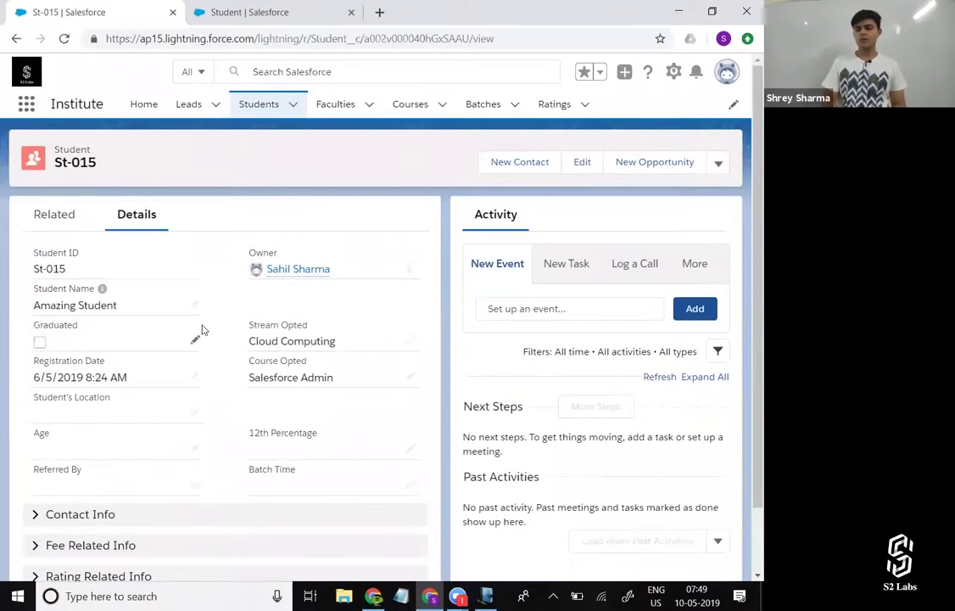
scroll(202, 330, "down", 1)
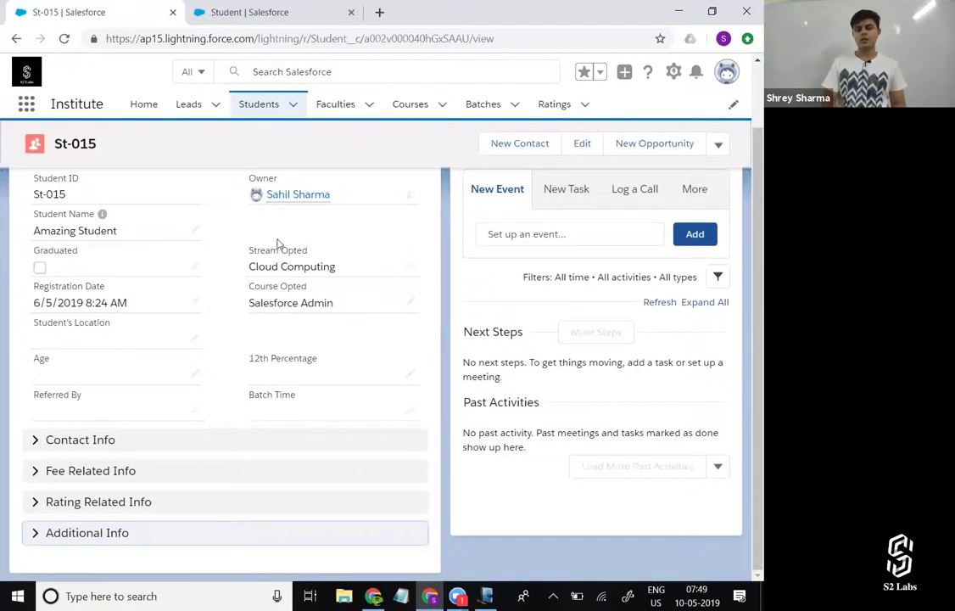
left_click(294, 111)
left_click(296, 129)
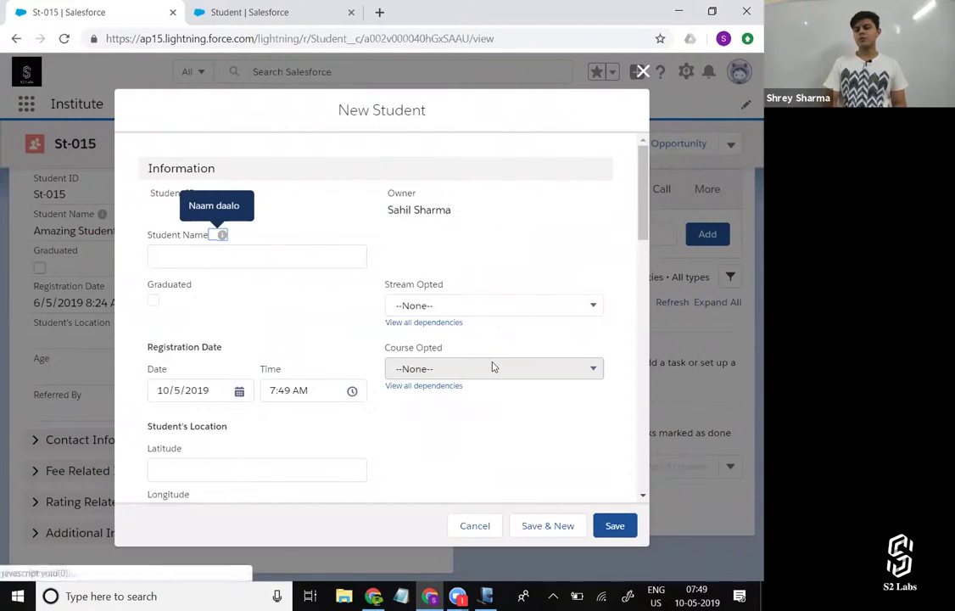
scroll(453, 500, "down", 3)
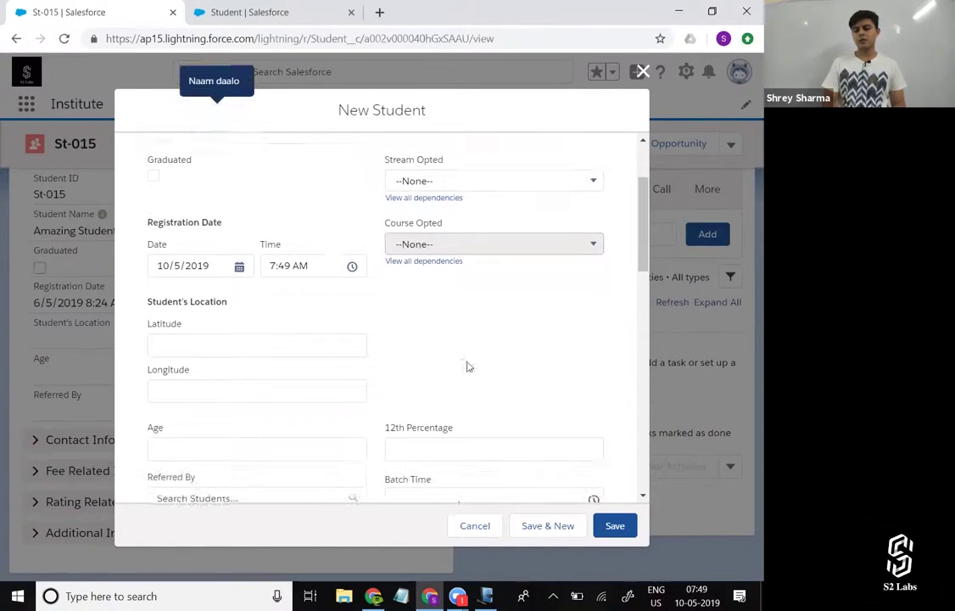
scroll(290, 425, "down", 2)
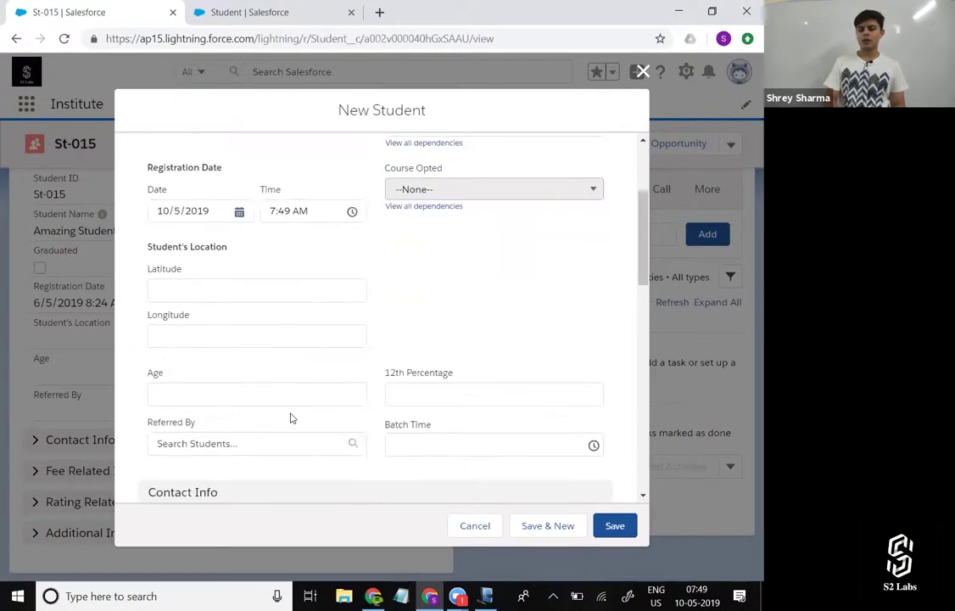
scroll(497, 410, "down", 7)
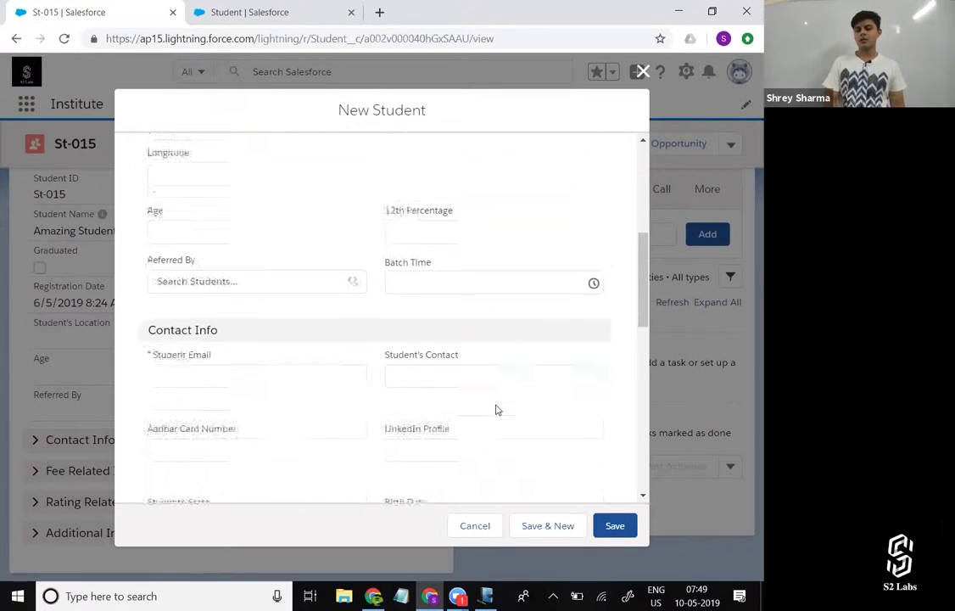
scroll(367, 217, "up", 2)
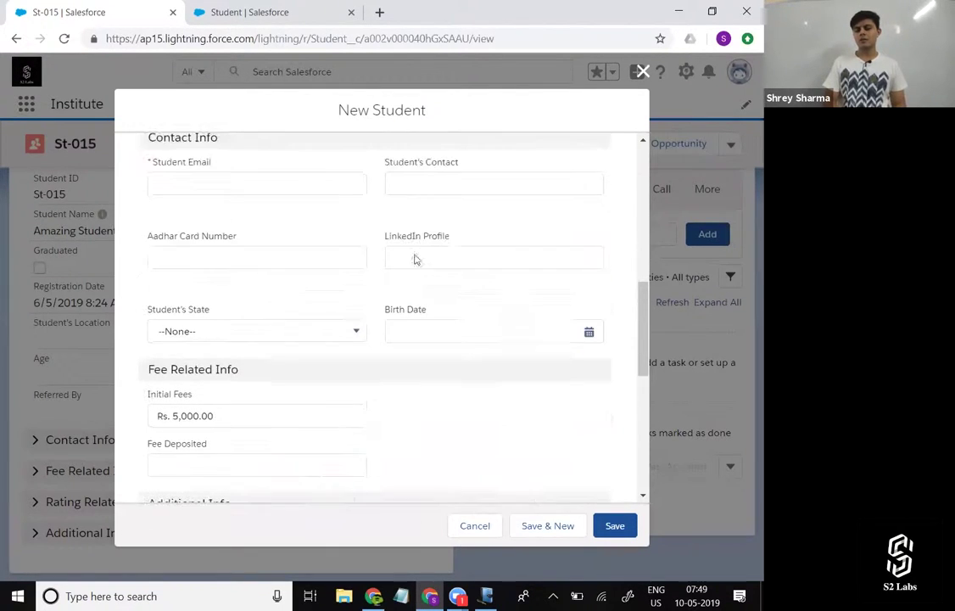
scroll(492, 311, "down", 4)
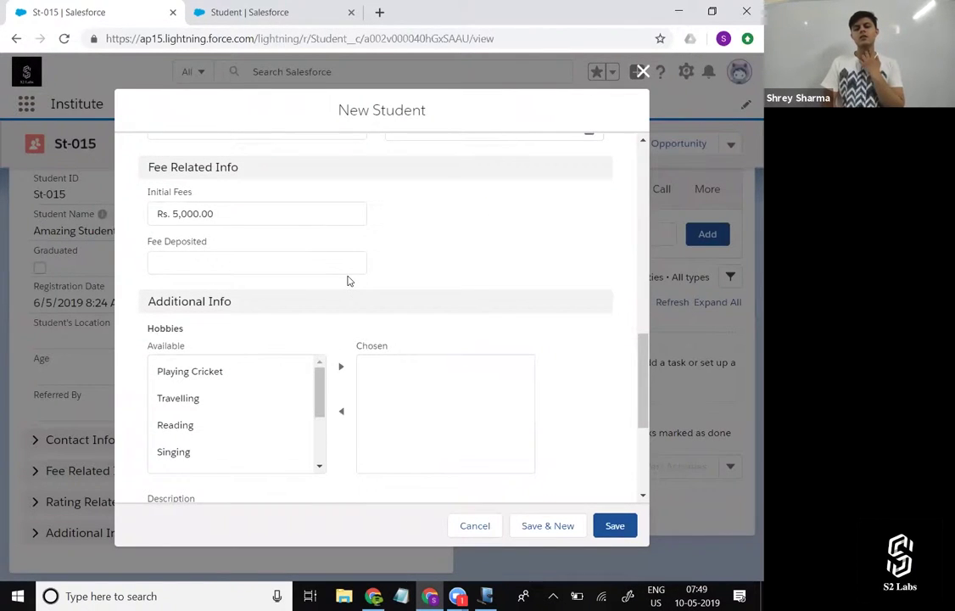
scroll(348, 280, "down", 3)
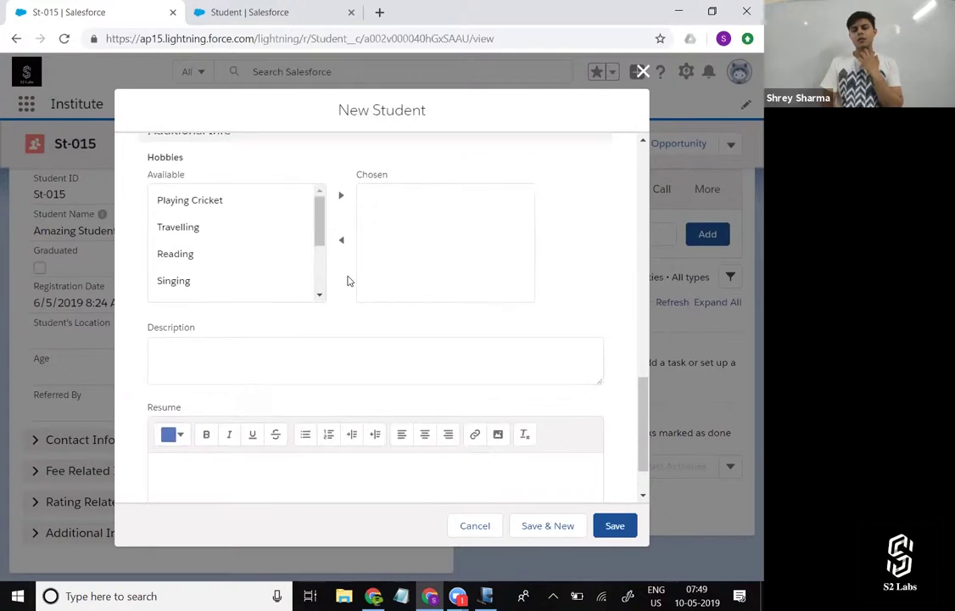
scroll(505, 214, "up", 3)
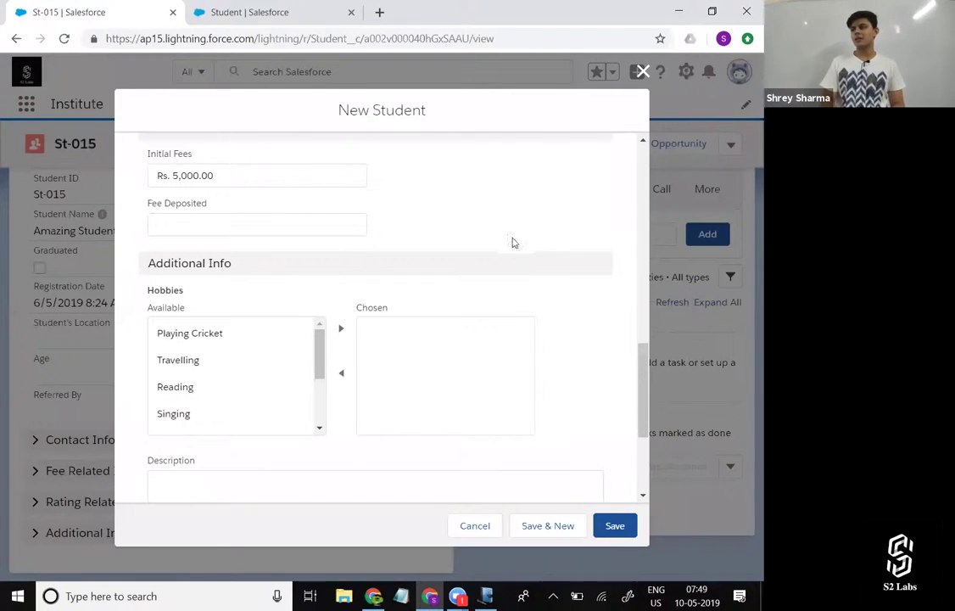
scroll(478, 252, "down", 3)
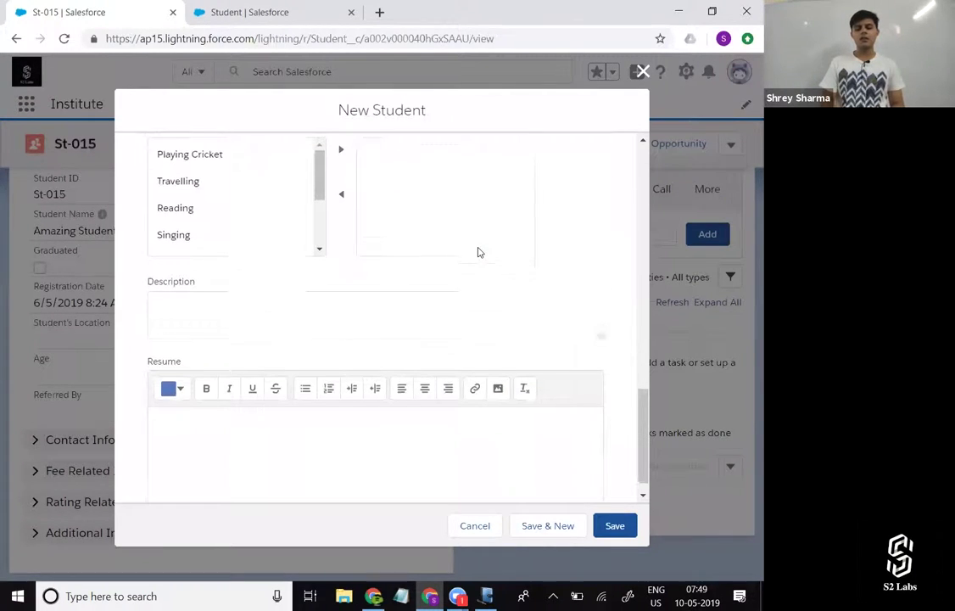
scroll(478, 252, "up", 15)
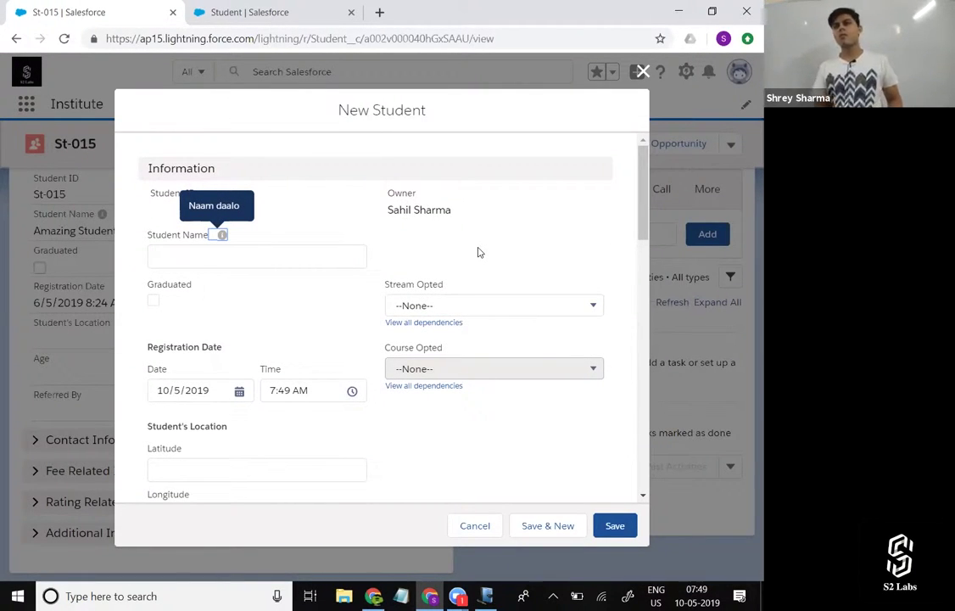
left_click(643, 73)
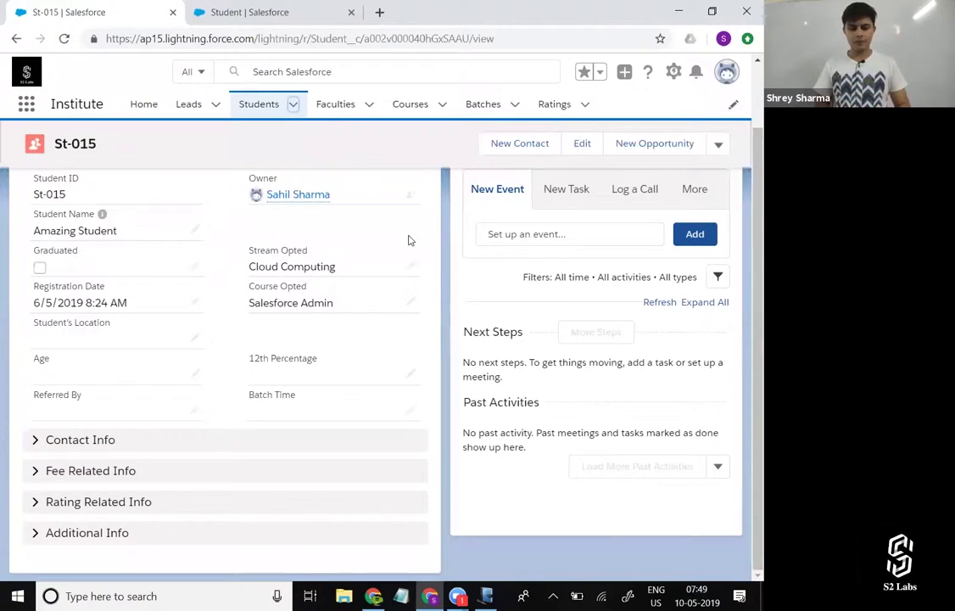
scroll(429, 350, "up", 1)
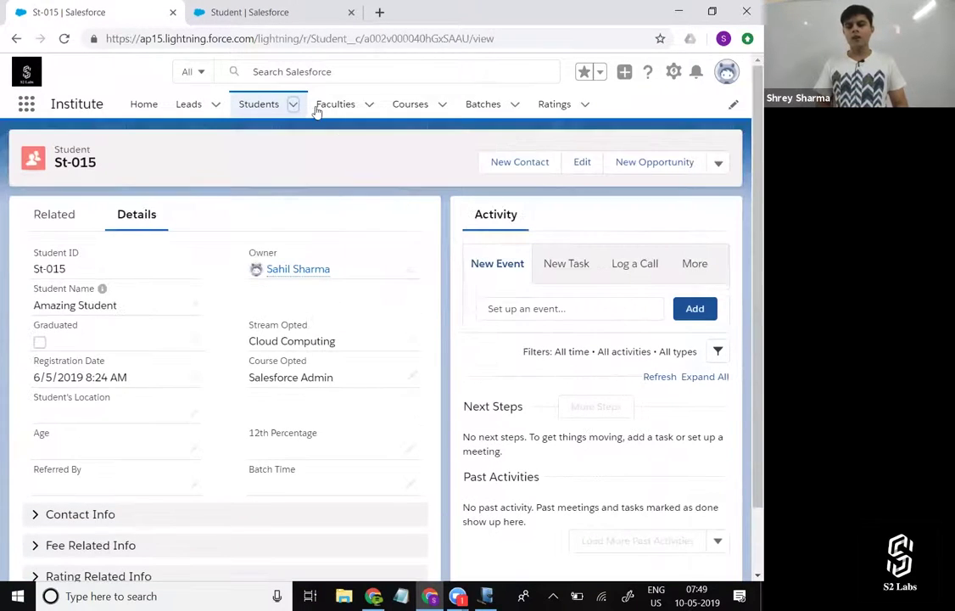
- Switch to the browser tab showing Setup's Student Page Layouts list
left_click(297, 7)
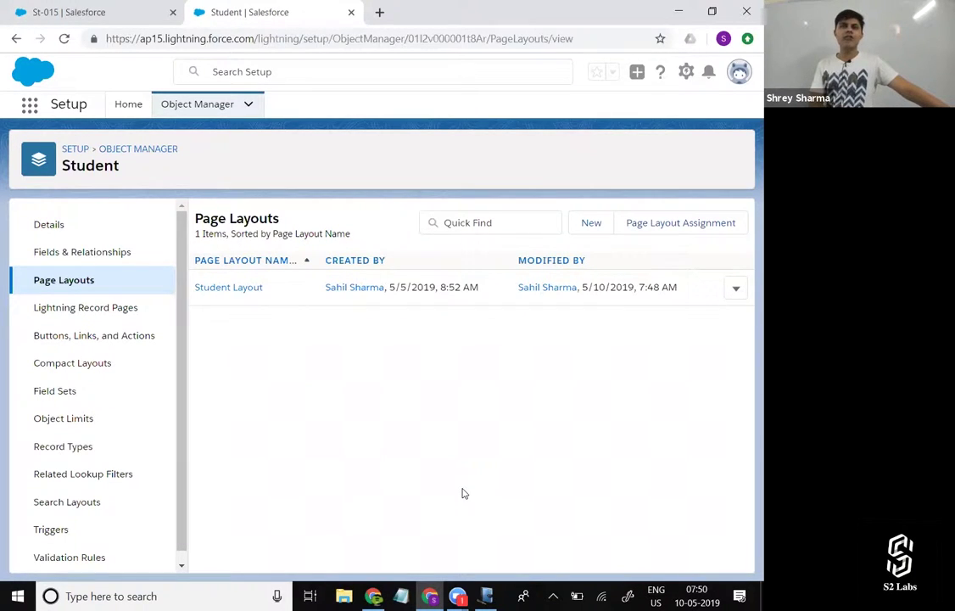
- Save Student Layout as a copy named 'Student Layout 2' using Save As
left_click(259, 291)
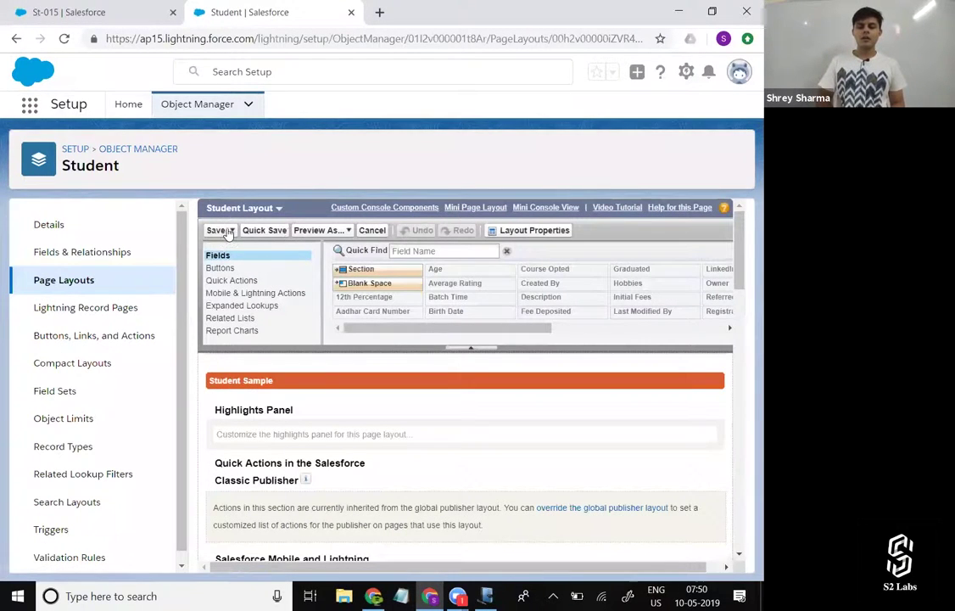
left_click(231, 230)
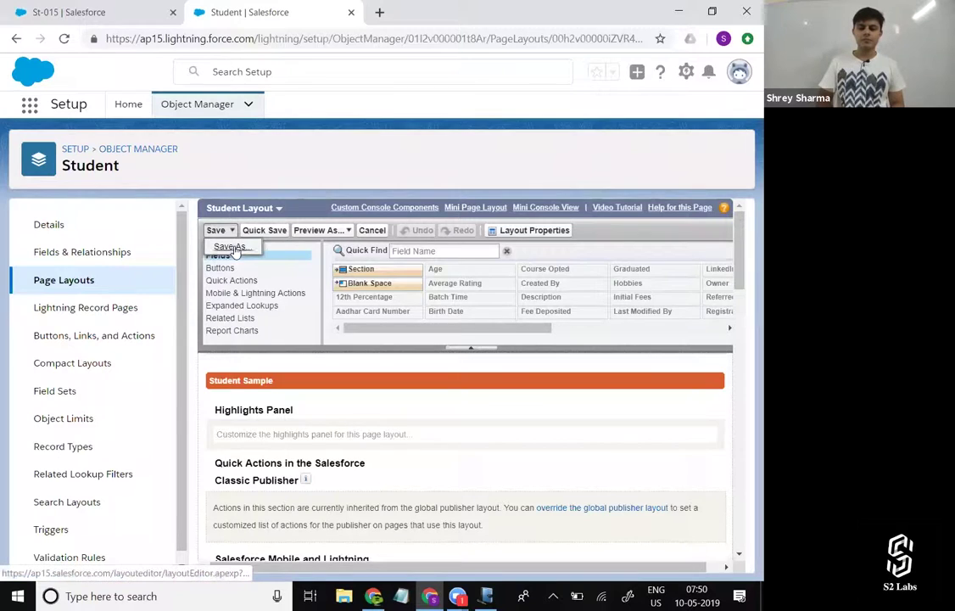
left_click(231, 246)
left_click(491, 346)
key("shift+Home")
key("BackSpace")
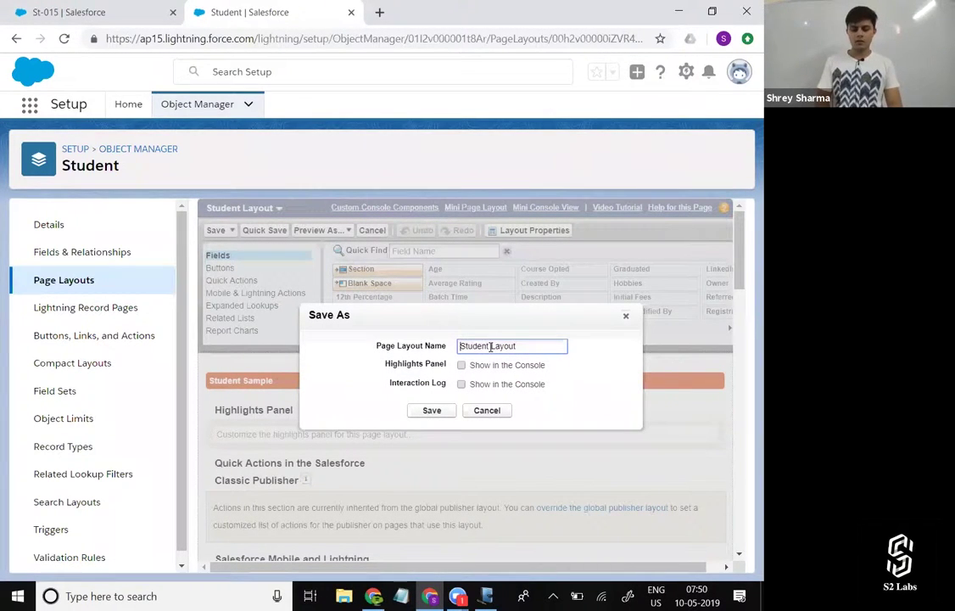
type("COpy of")
key("shift+Home")
key("BackSpace")
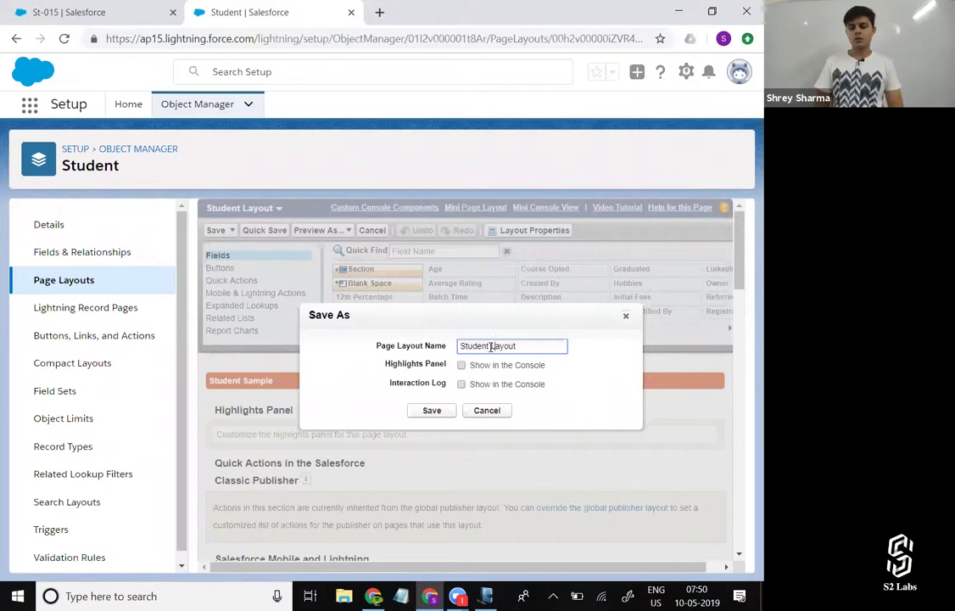
left_click(439, 411)
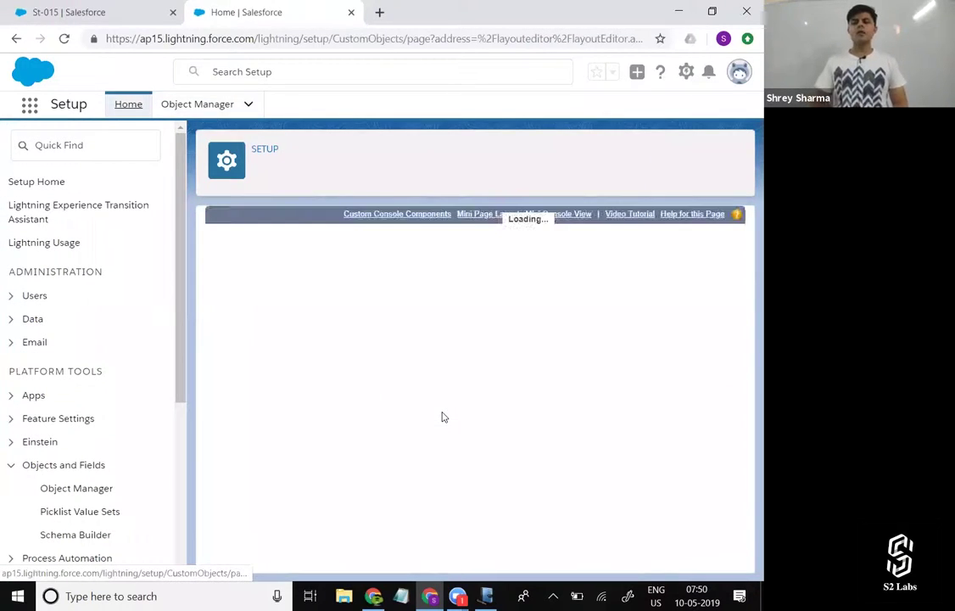
- Remove Aadhar Card Number, LinkedIn Profile, Birth Date, Student's State and blank spaces from Contact Info
scroll(442, 417, "down", 10)
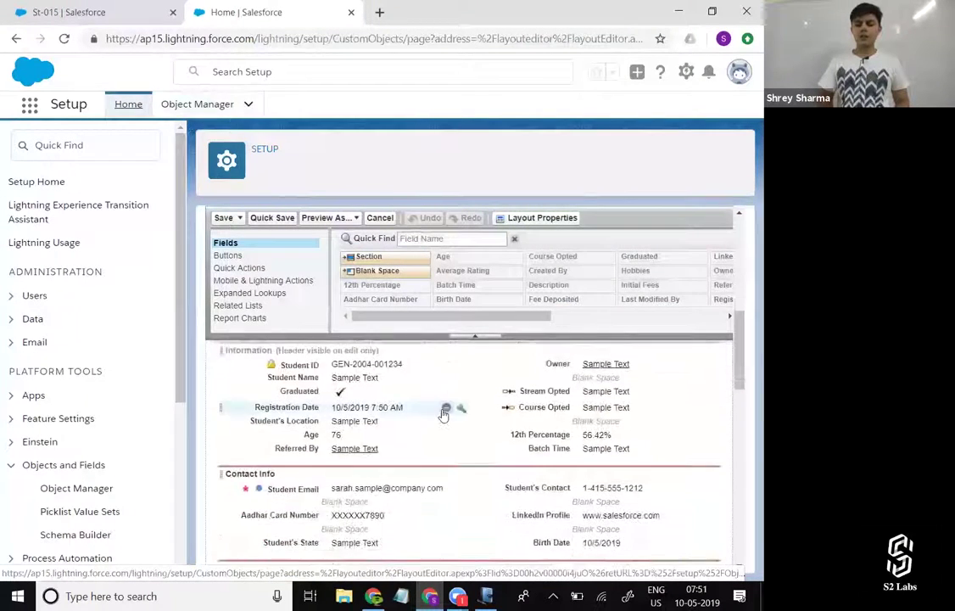
scroll(443, 413, "down", 1)
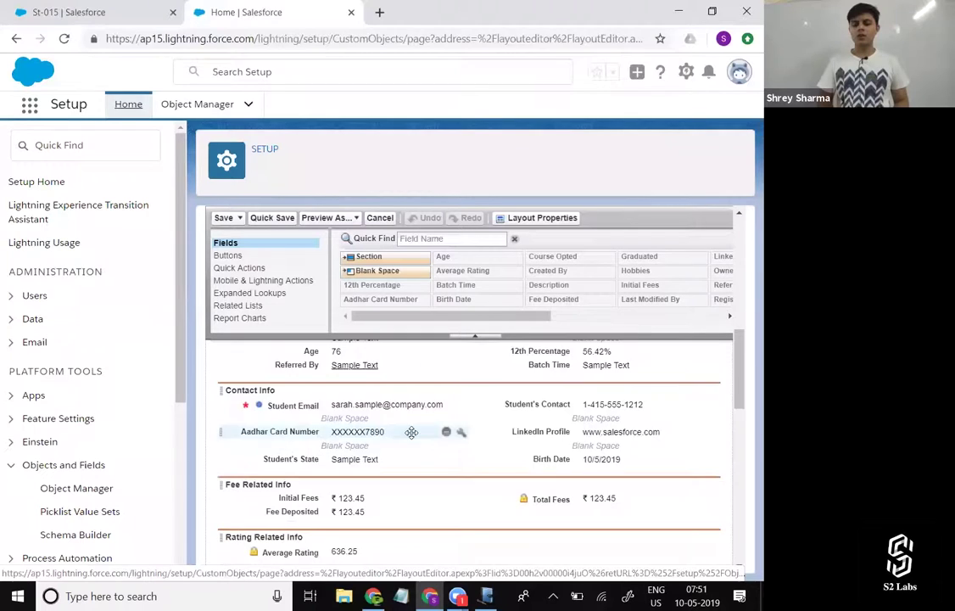
left_click_drag(411, 432, 500, 295)
left_click_drag(557, 430, 568, 313)
left_click_drag(558, 385, 594, 314)
left_click_drag(369, 450, 465, 278)
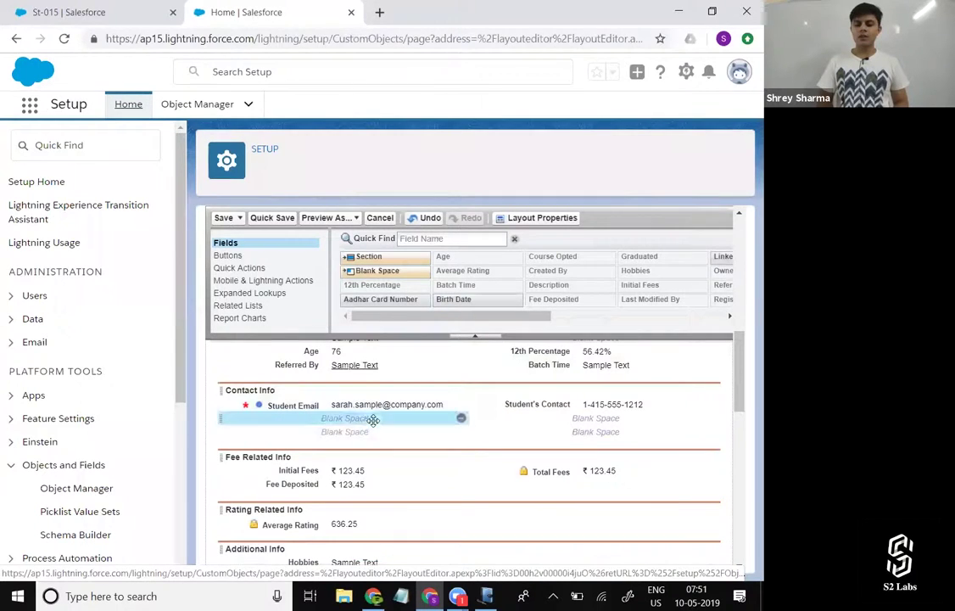
left_click_drag(373, 420, 490, 257)
left_click(460, 418)
left_click(714, 420)
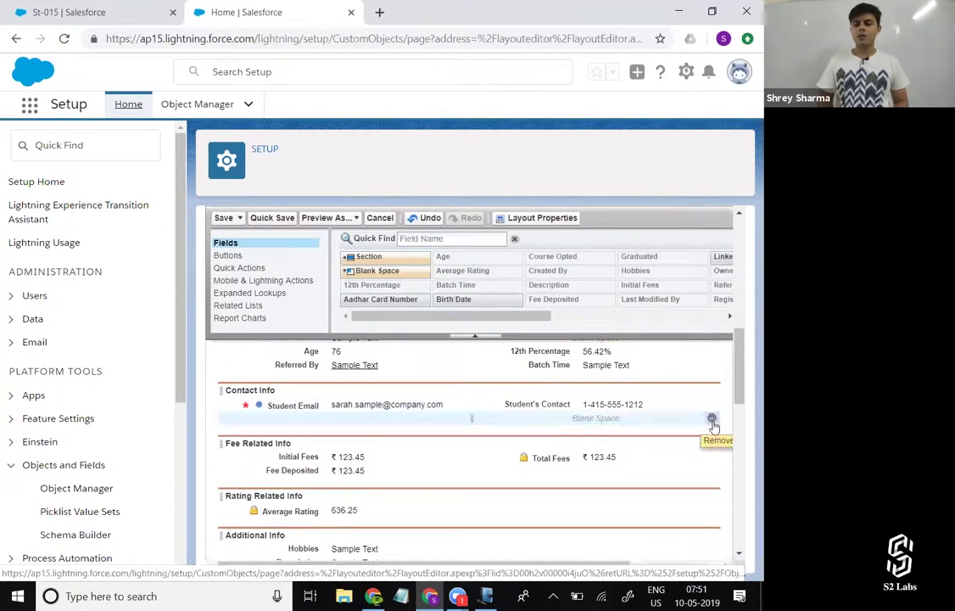
left_click(713, 420)
- Remove Initial Fees and Fee Deposited, moving Total Fees to the left column
left_click_drag(374, 451, 484, 290)
left_click_drag(352, 445, 475, 293)
left_click_drag(549, 444, 348, 438)
scroll(465, 501, "down", 2)
scroll(465, 502, "up", 1)
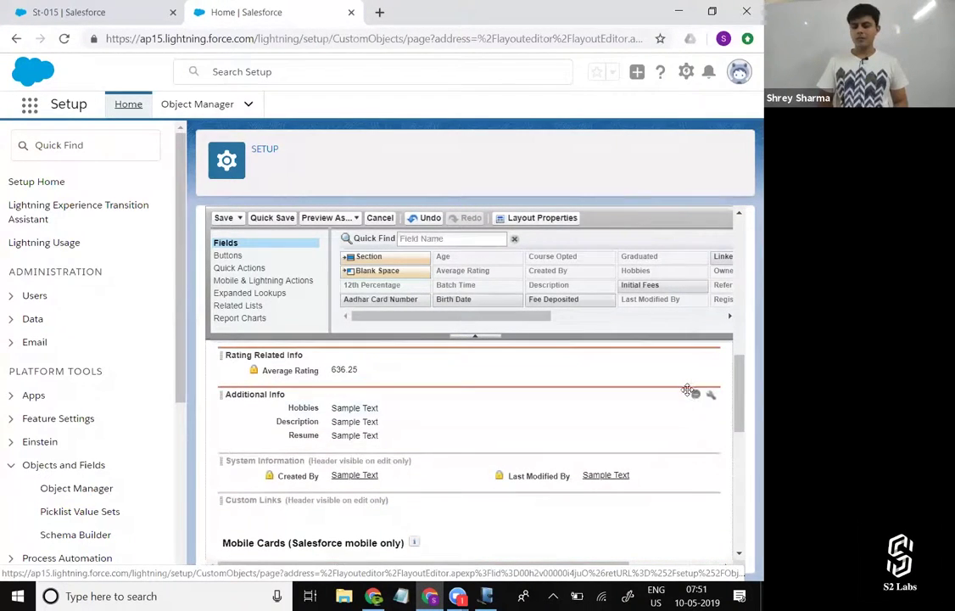
- Delete the Additional Info section and save Student Layout 2
left_click(694, 395)
scroll(600, 401, "up", 10)
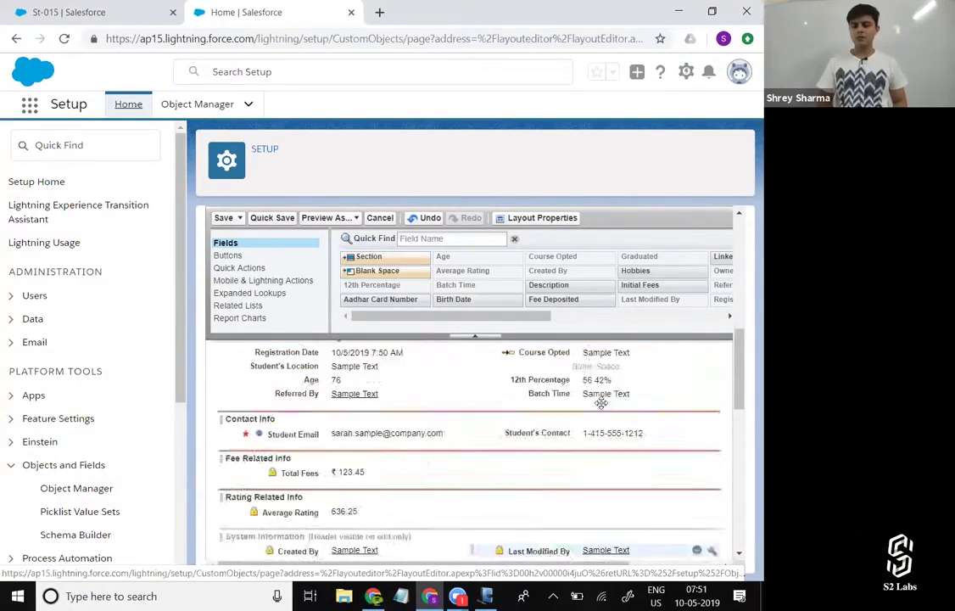
scroll(601, 402, "down", 4)
scroll(600, 401, "down", 2)
scroll(605, 380, "up", 1)
scroll(606, 379, "down", 10)
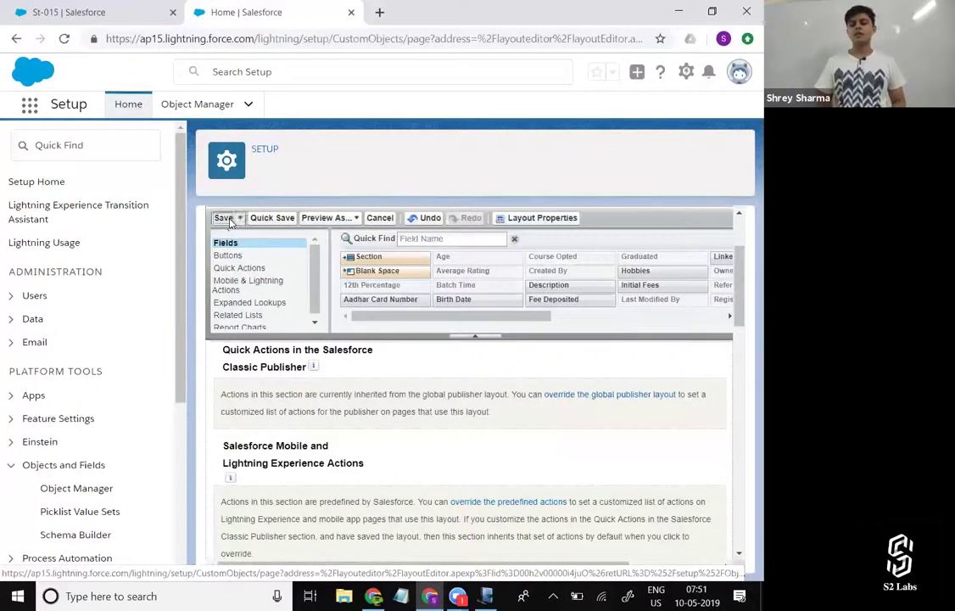
left_click(224, 218)
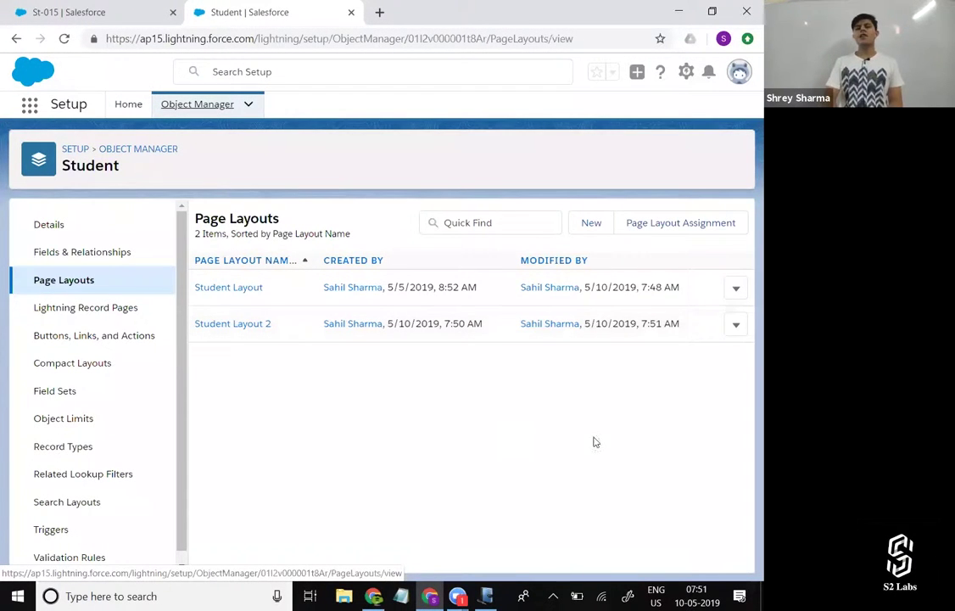
- Edit the Student page layout assignments and give System Administrator Student Layout 2
left_click(679, 225)
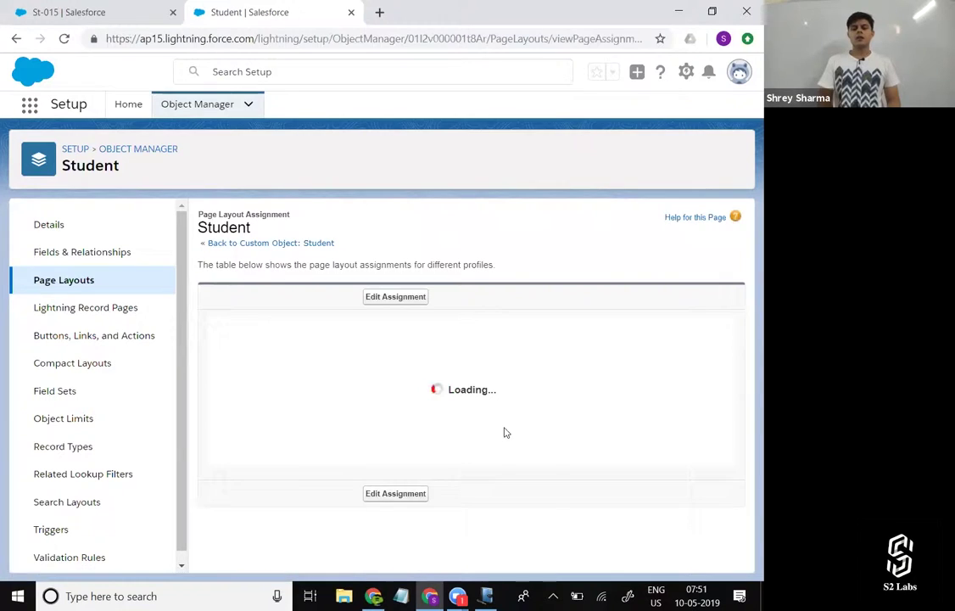
left_click(410, 298)
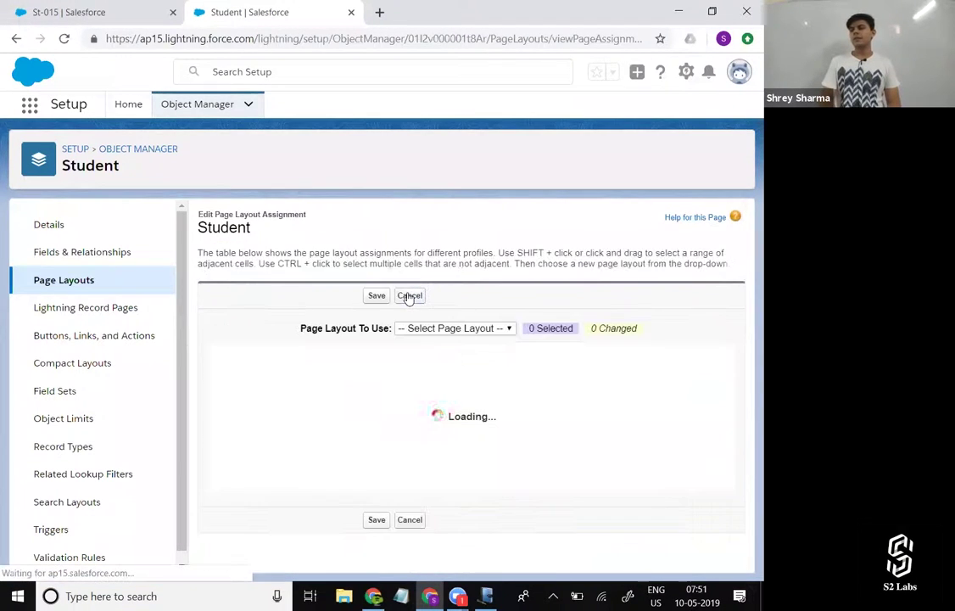
scroll(435, 401, "down", 3)
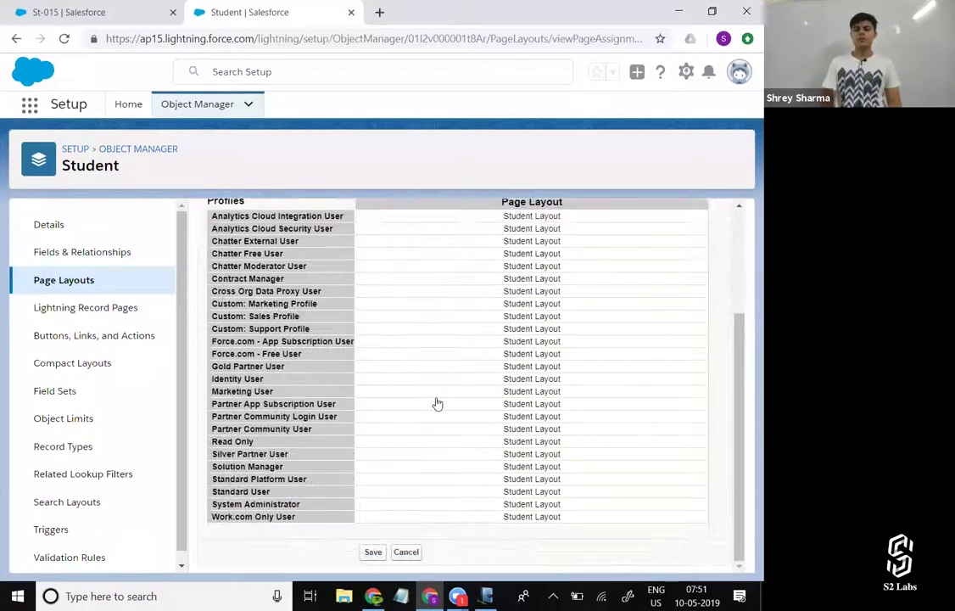
left_click(565, 505)
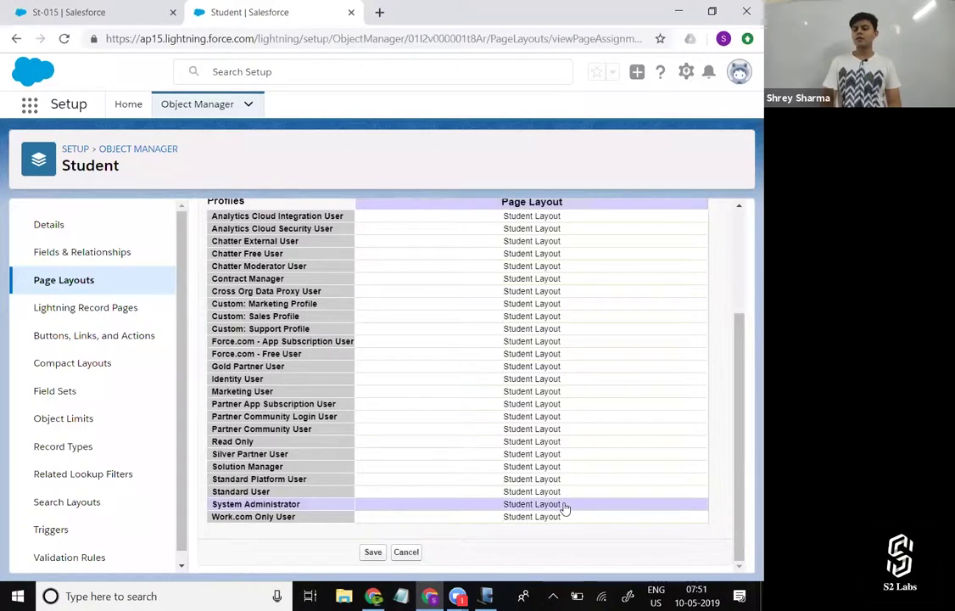
scroll(543, 441, "up", 3)
left_click(498, 316)
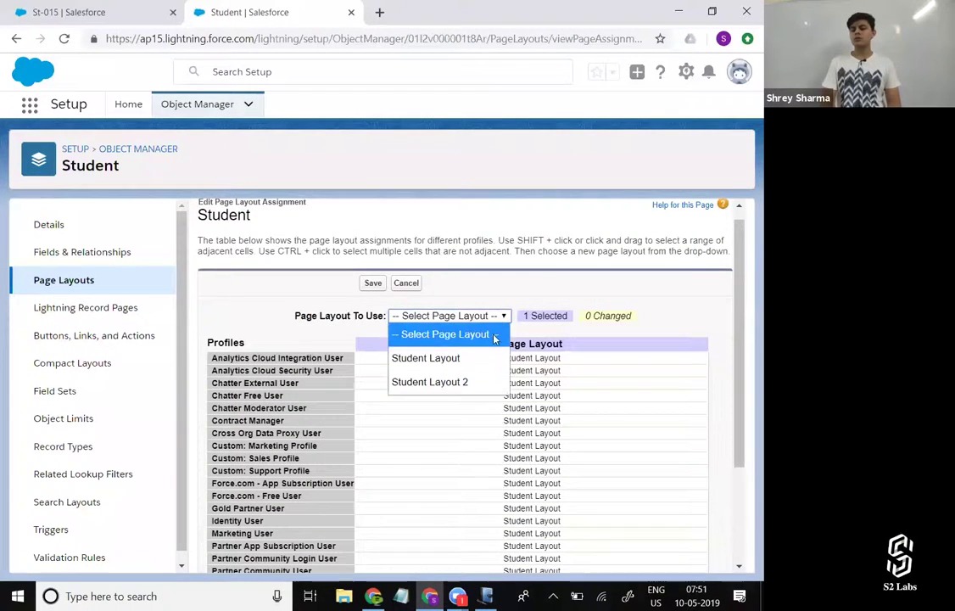
left_click(479, 382)
- Give Custom: Marketing Profile Student Layout 2 as well and save the assignments
scroll(636, 394, "down", 3)
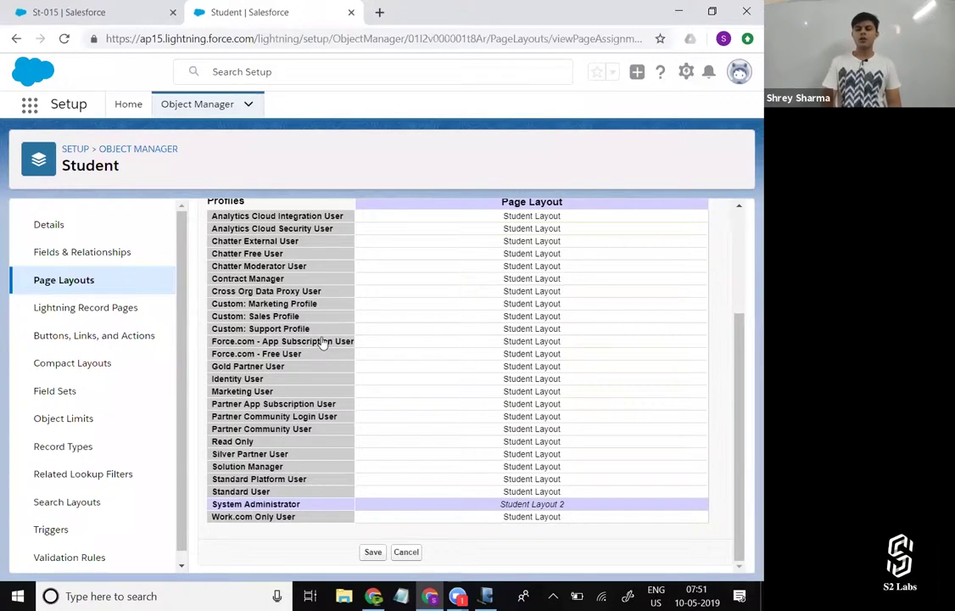
left_click(506, 313)
scroll(505, 312, "up", 2)
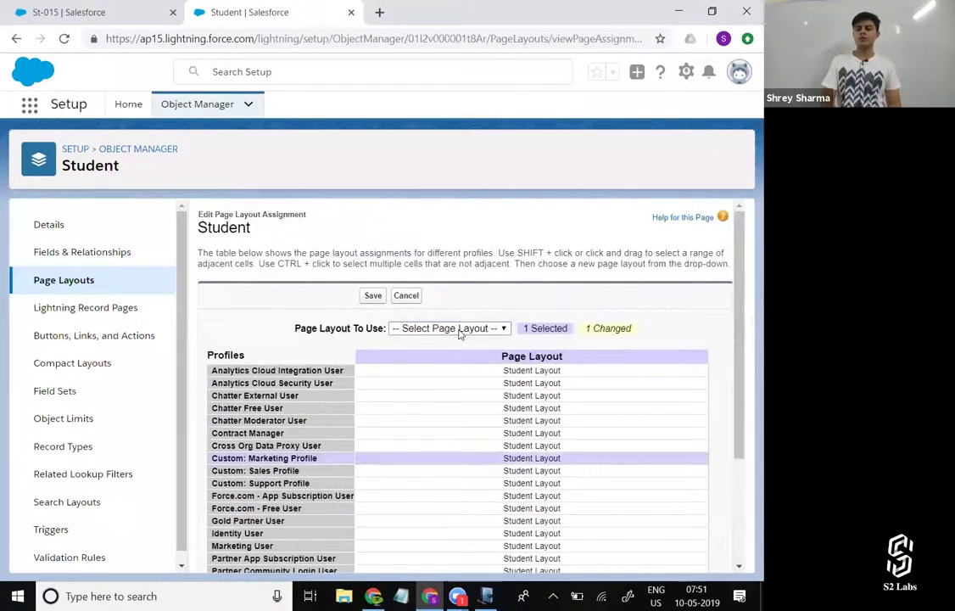
left_click(450, 328)
left_click(455, 393)
scroll(571, 452, "down", 3)
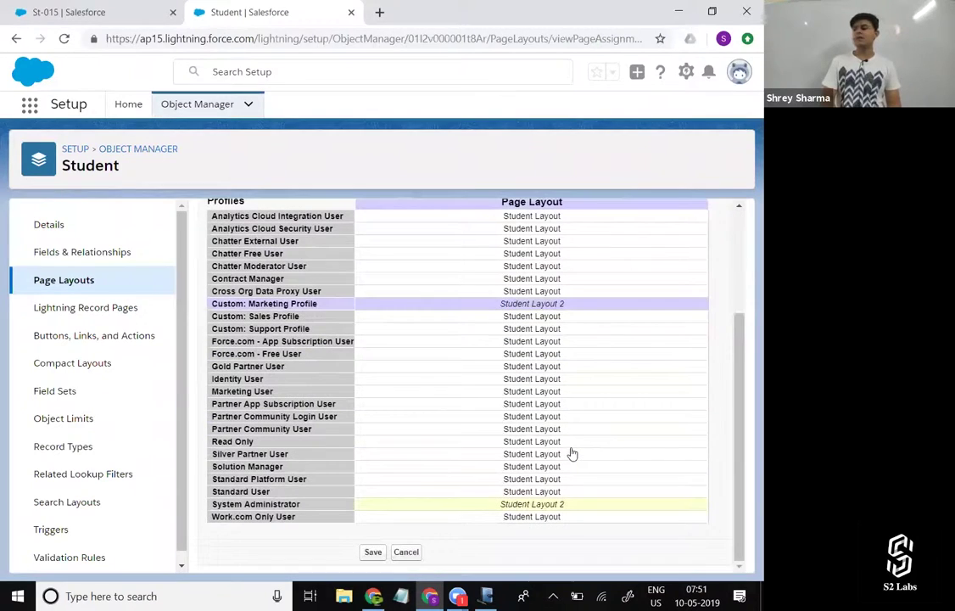
scroll(572, 454, "up", 2)
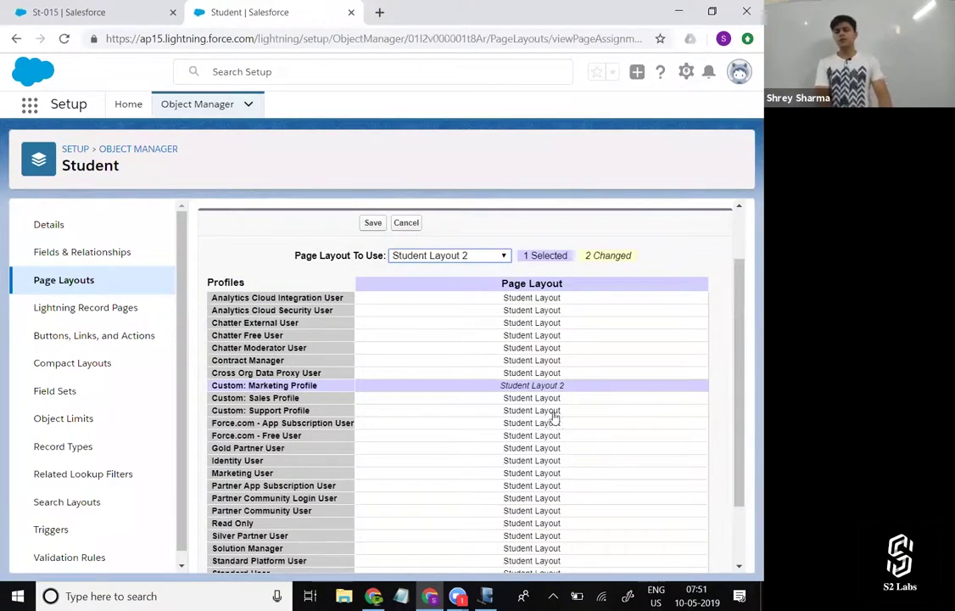
scroll(550, 400, "down", 2)
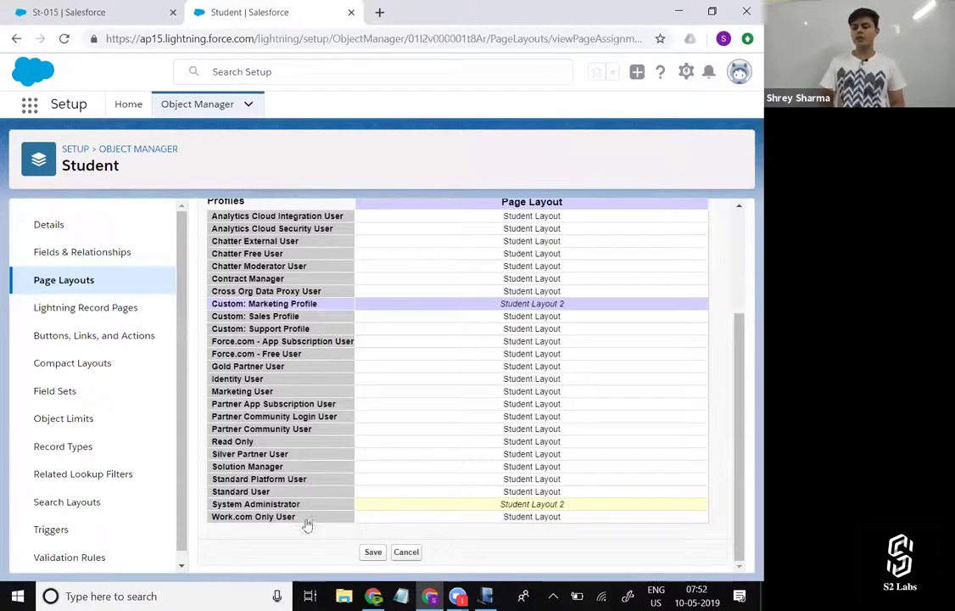
left_click(379, 555)
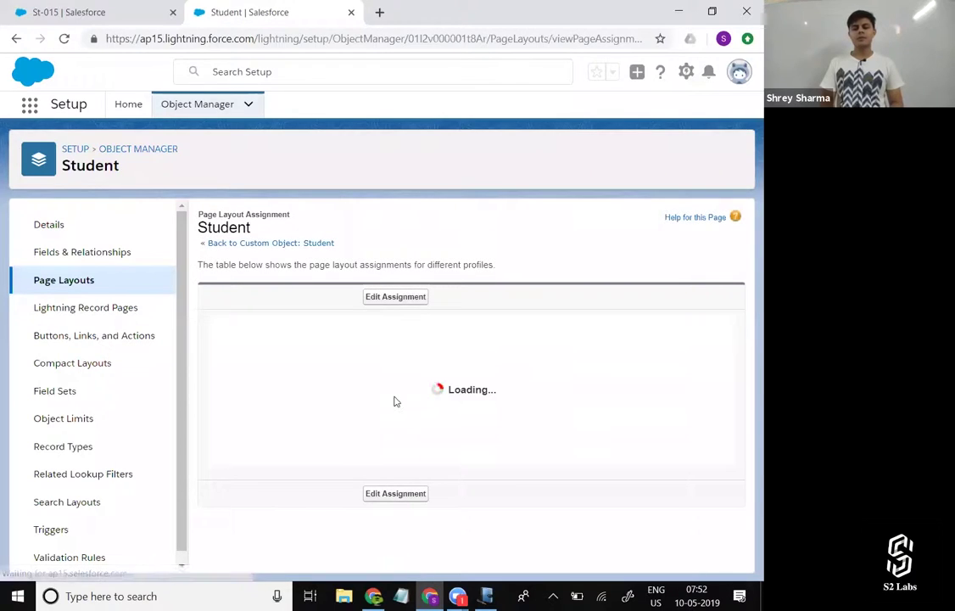
- From the St-015 tab, start a New Student record and scroll through the form's fields
left_click(106, 12)
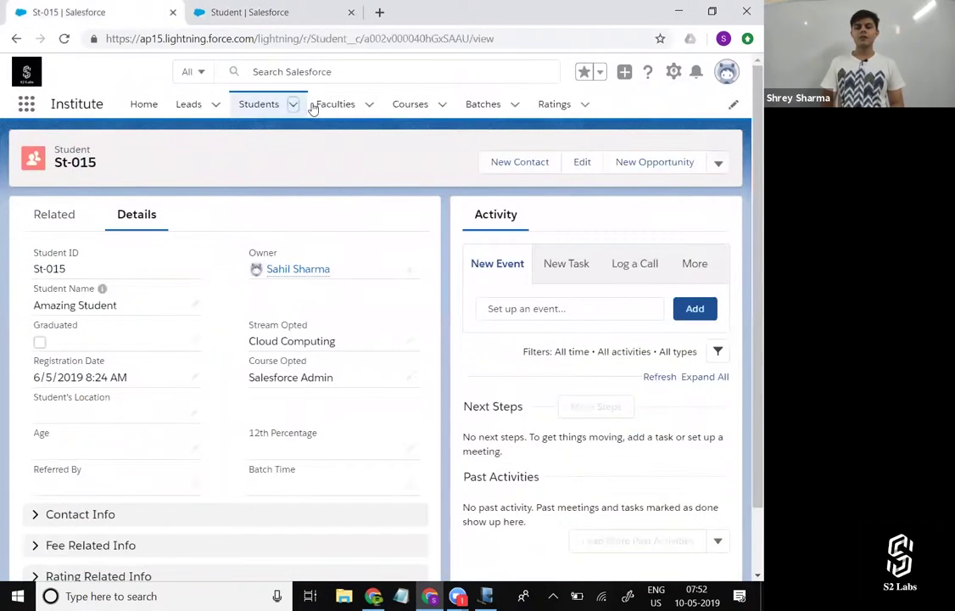
left_click(293, 101)
left_click(319, 134)
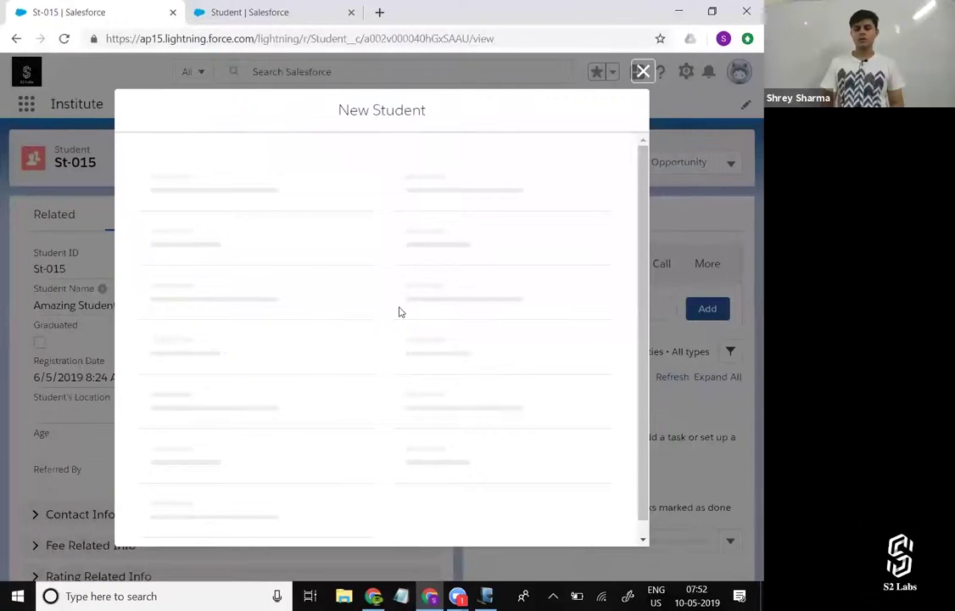
scroll(400, 311, "down", 3)
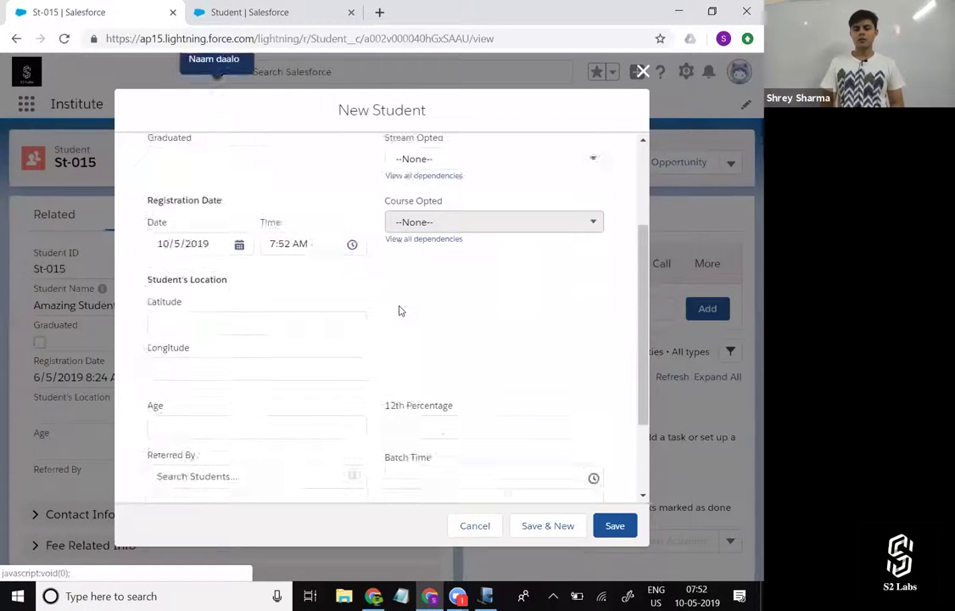
scroll(399, 309, "up", 5)
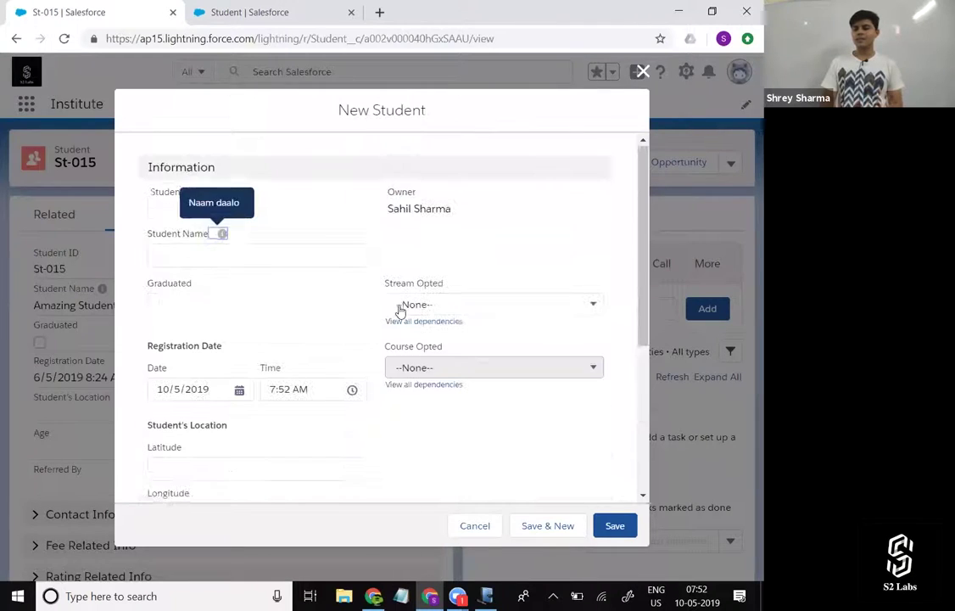
scroll(400, 311, "down", 4)
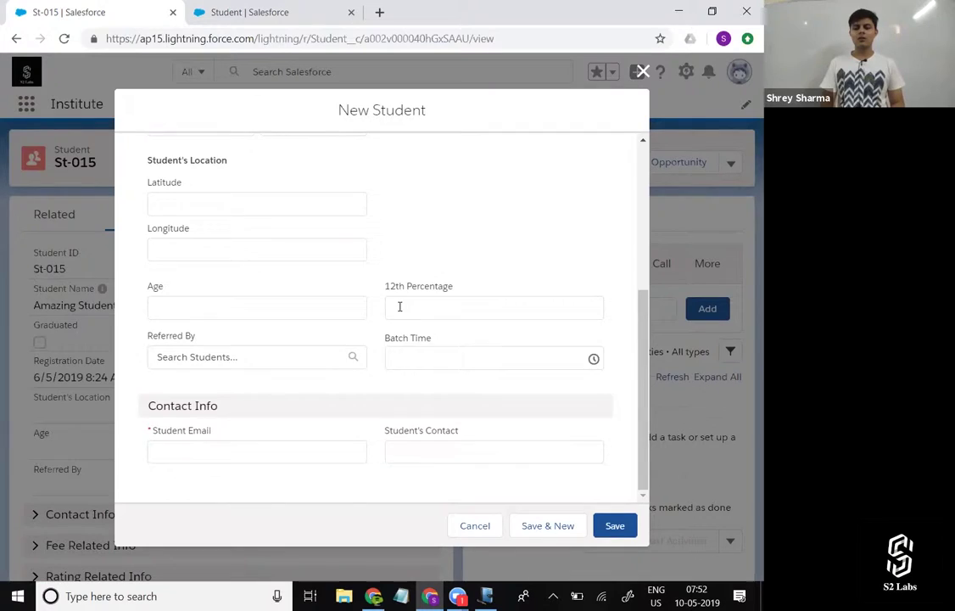
scroll(400, 306, "up", 5)
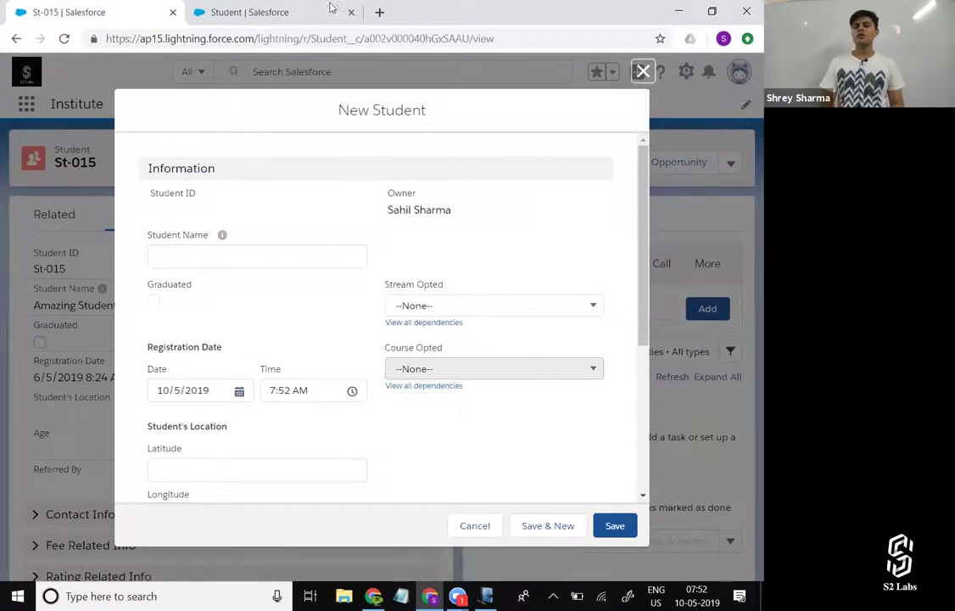
- Close the New Student form and reopen the Student page layout assignments for editing
left_click(642, 72)
left_click(274, 10)
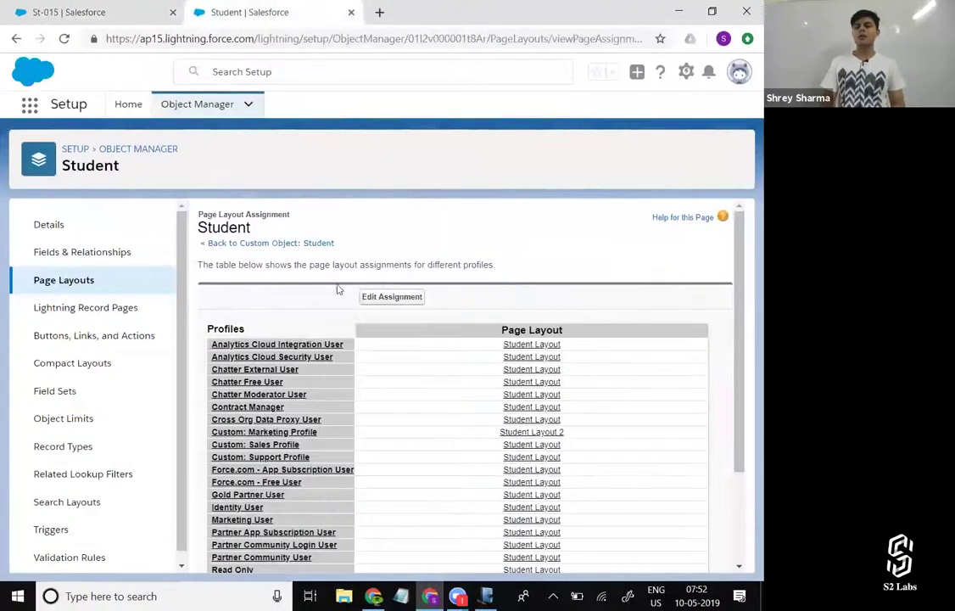
left_click(291, 244)
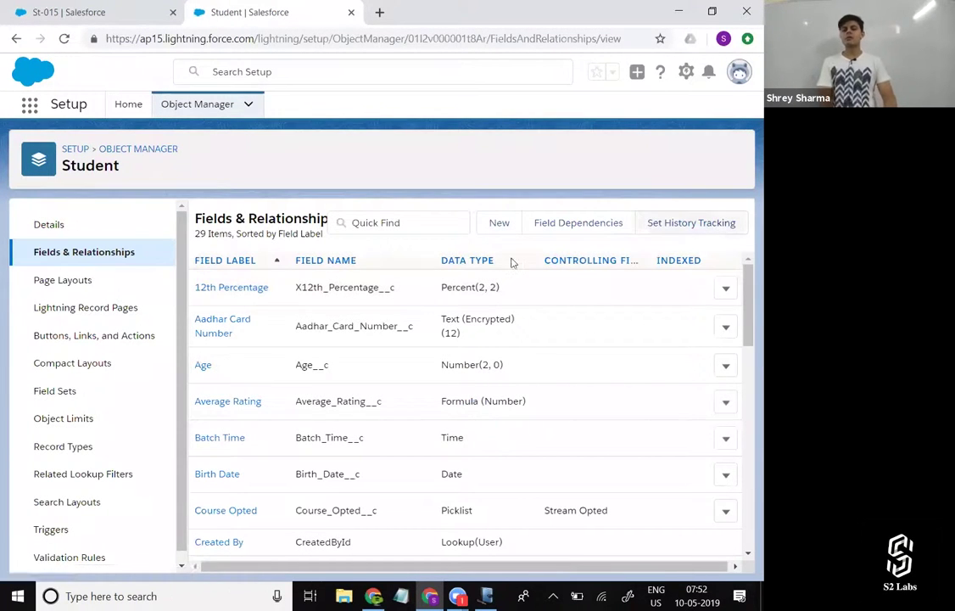
left_click(121, 279)
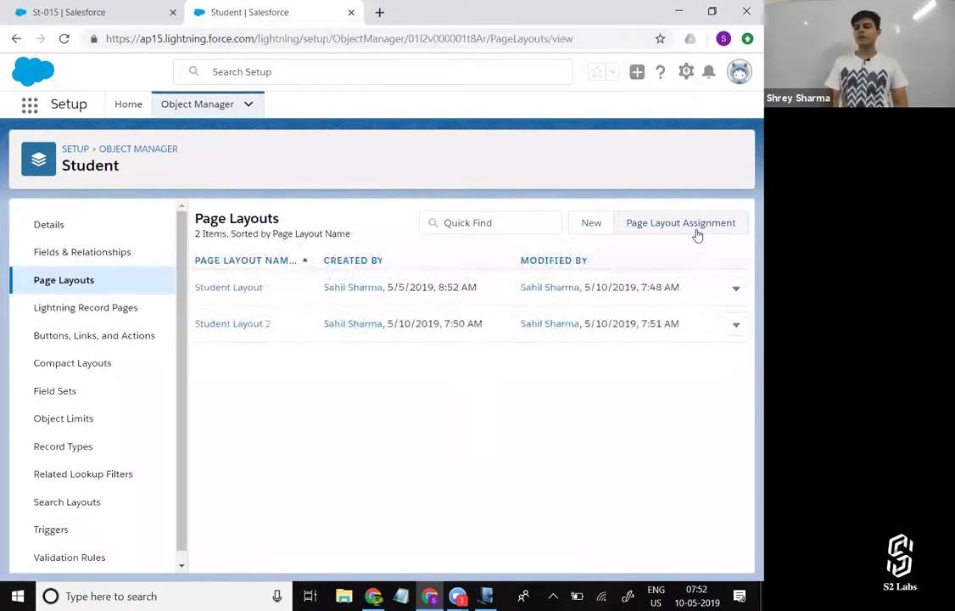
left_click(698, 235)
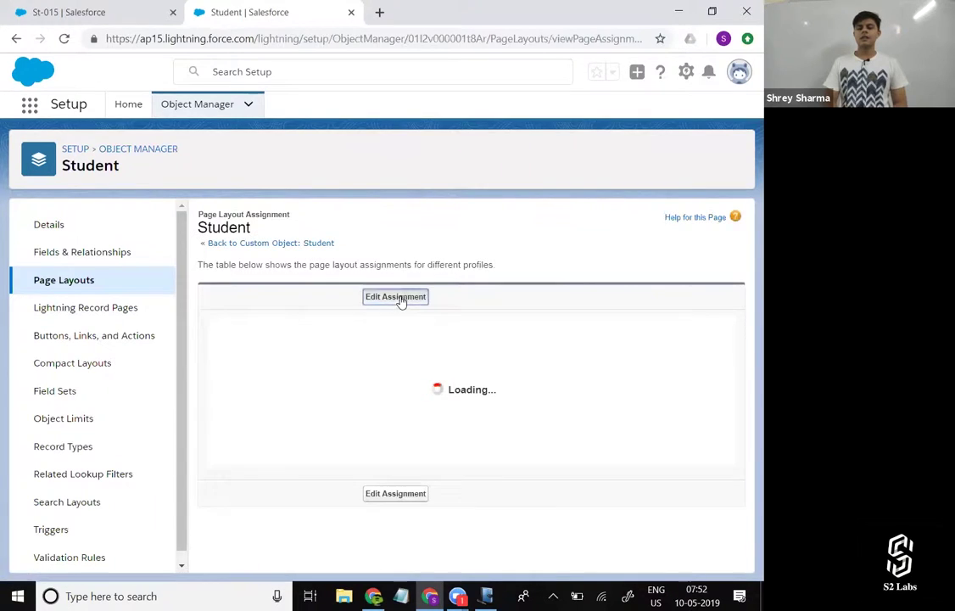
left_click(401, 299)
- Select Custom: Marketing Profile and System Administrator, choose Student Layout for both, and save
scroll(489, 461, "down", 1)
scroll(489, 461, "down", 1)
left_click(547, 304)
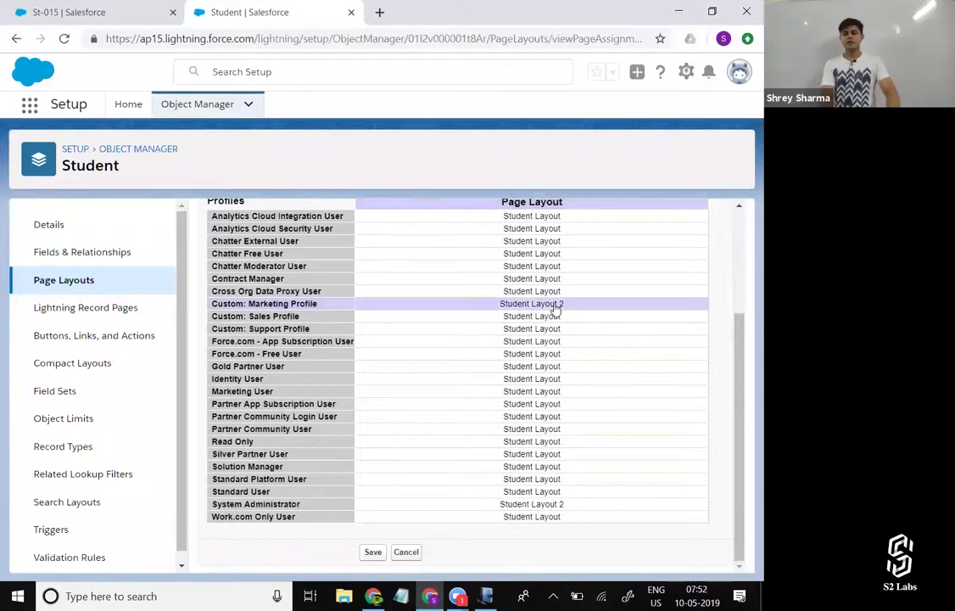
left_click(544, 504, "ctrl")
scroll(513, 359, "up", 2)
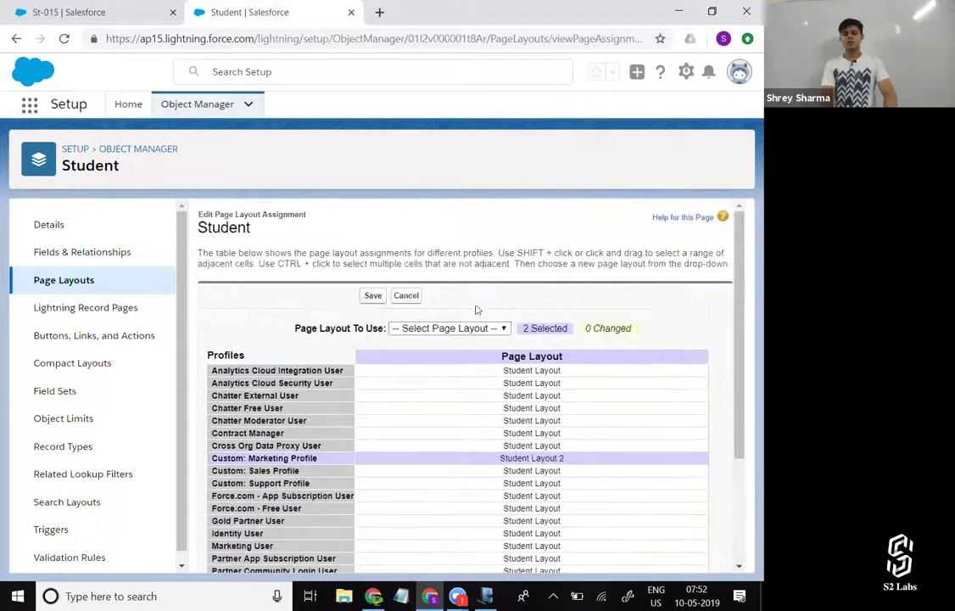
left_click(421, 329)
left_click(428, 371)
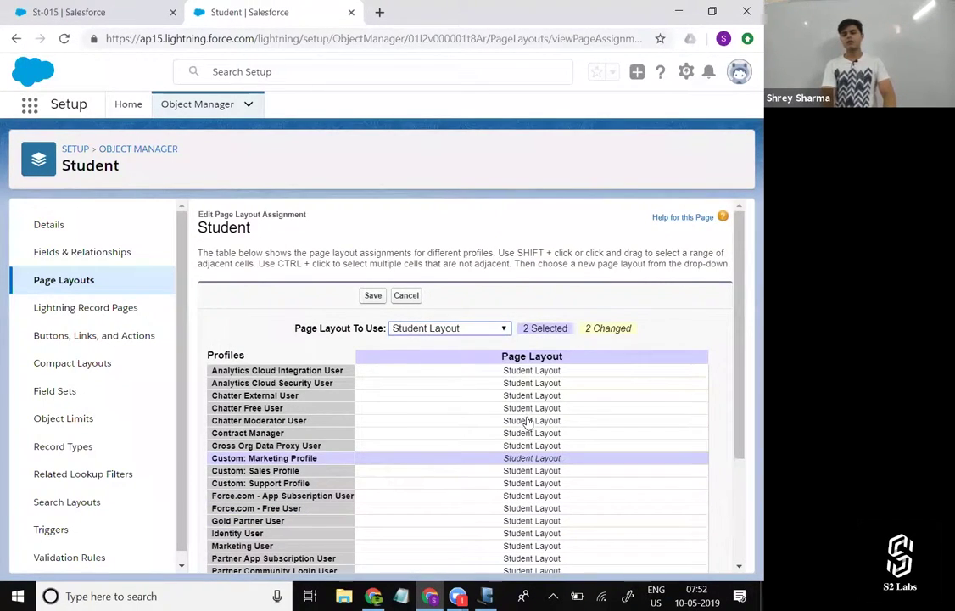
scroll(510, 467, "down", 2)
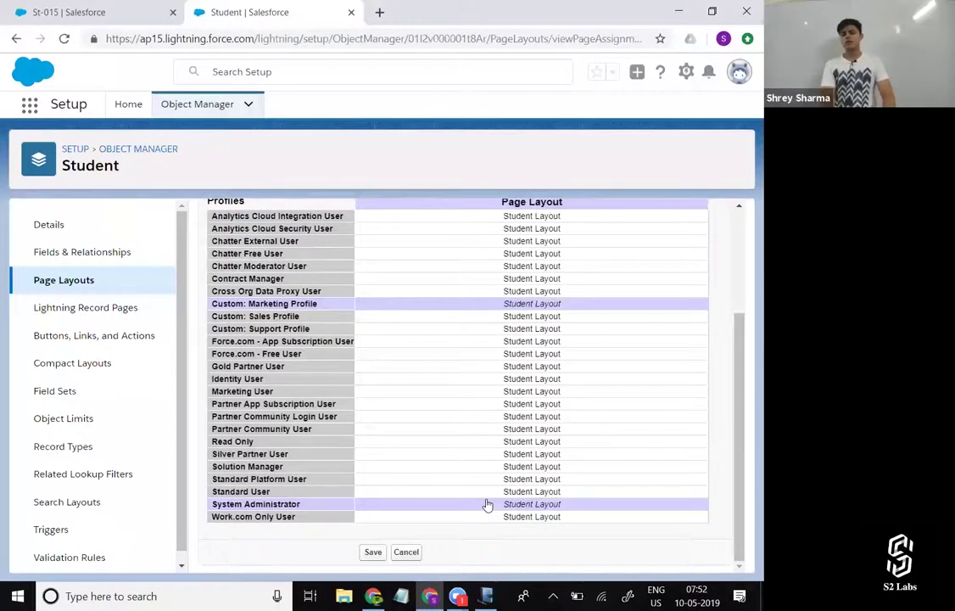
left_click(370, 551)
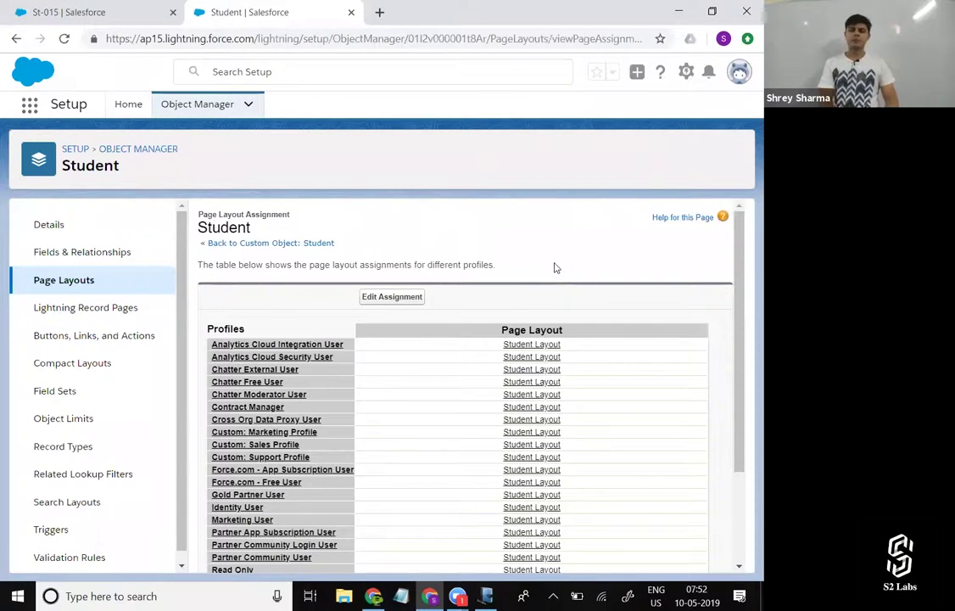
- Follow the Back to Custom Object: Student link to the Student object settings
left_click(286, 243)
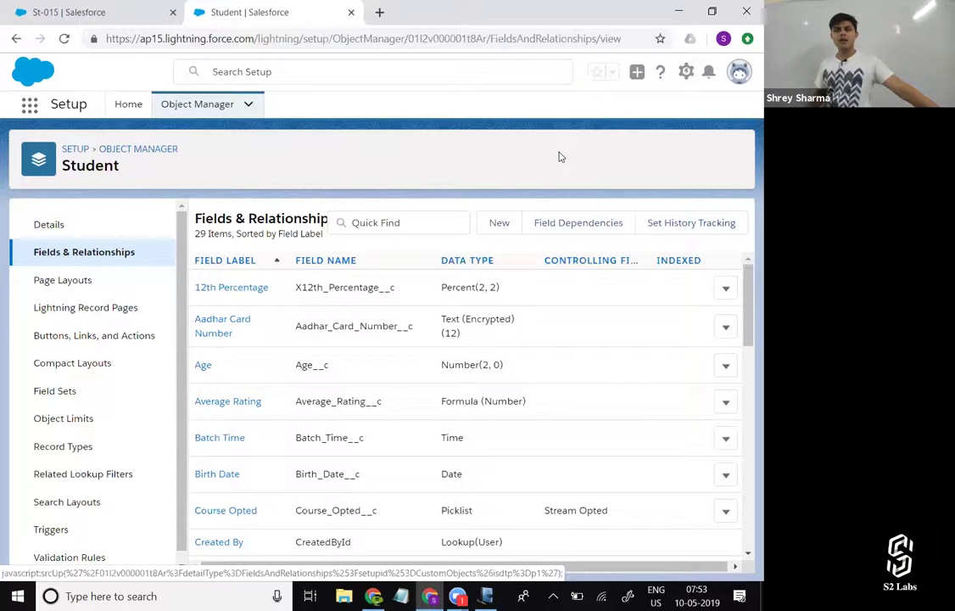
- From St-015, open the Students list and change it from Recently Viewed to All
left_click(120, 10)
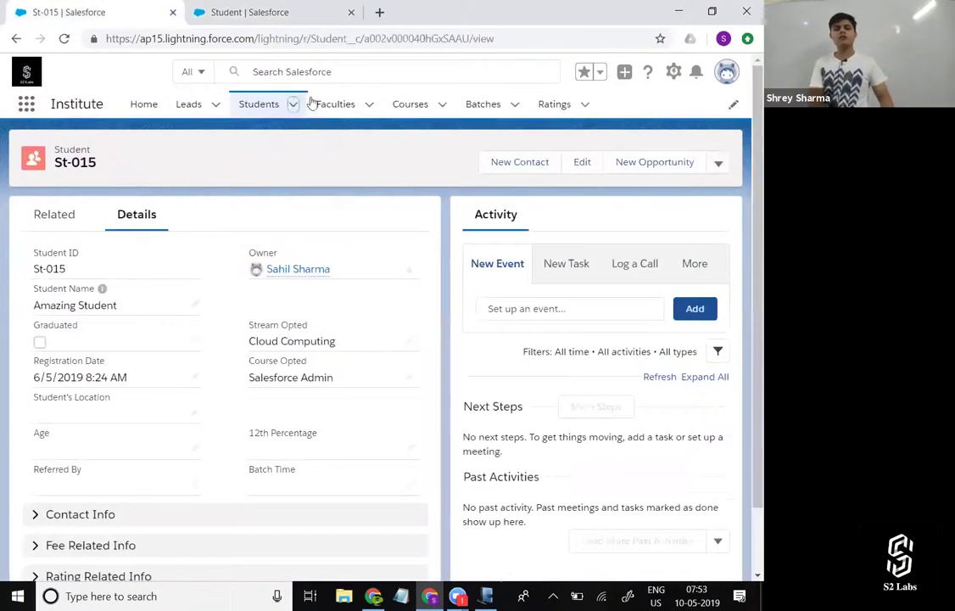
left_click(263, 104)
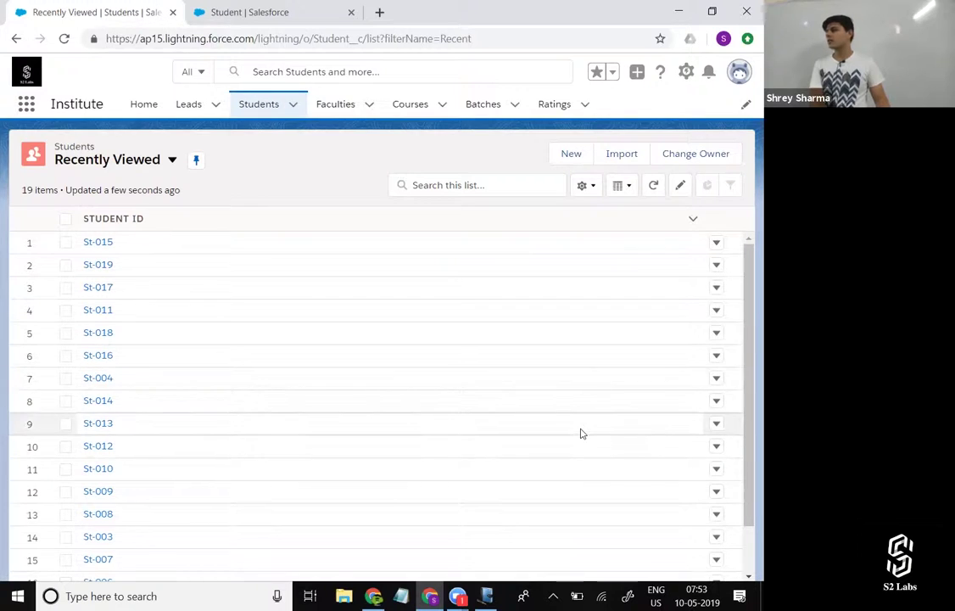
left_click(134, 209)
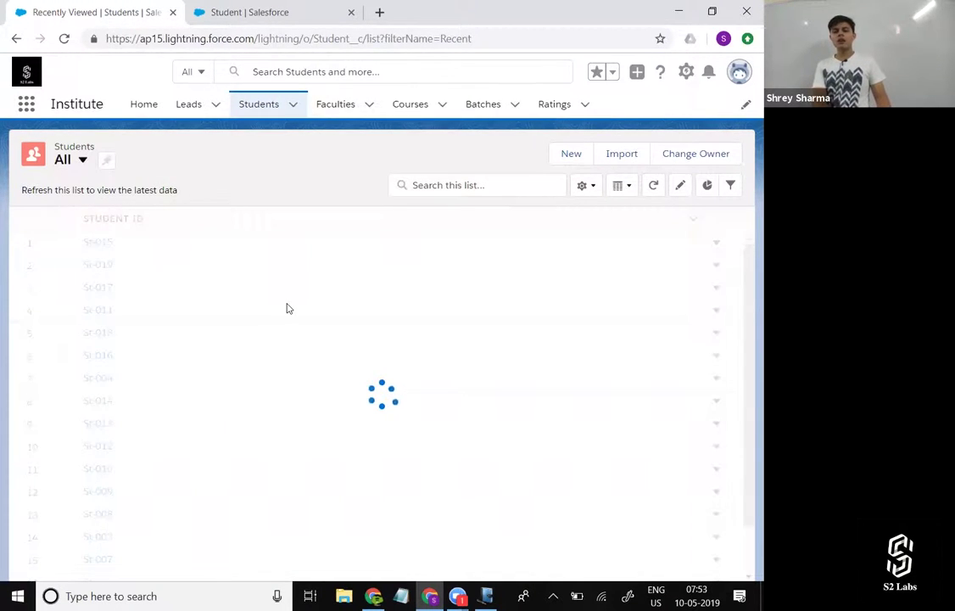